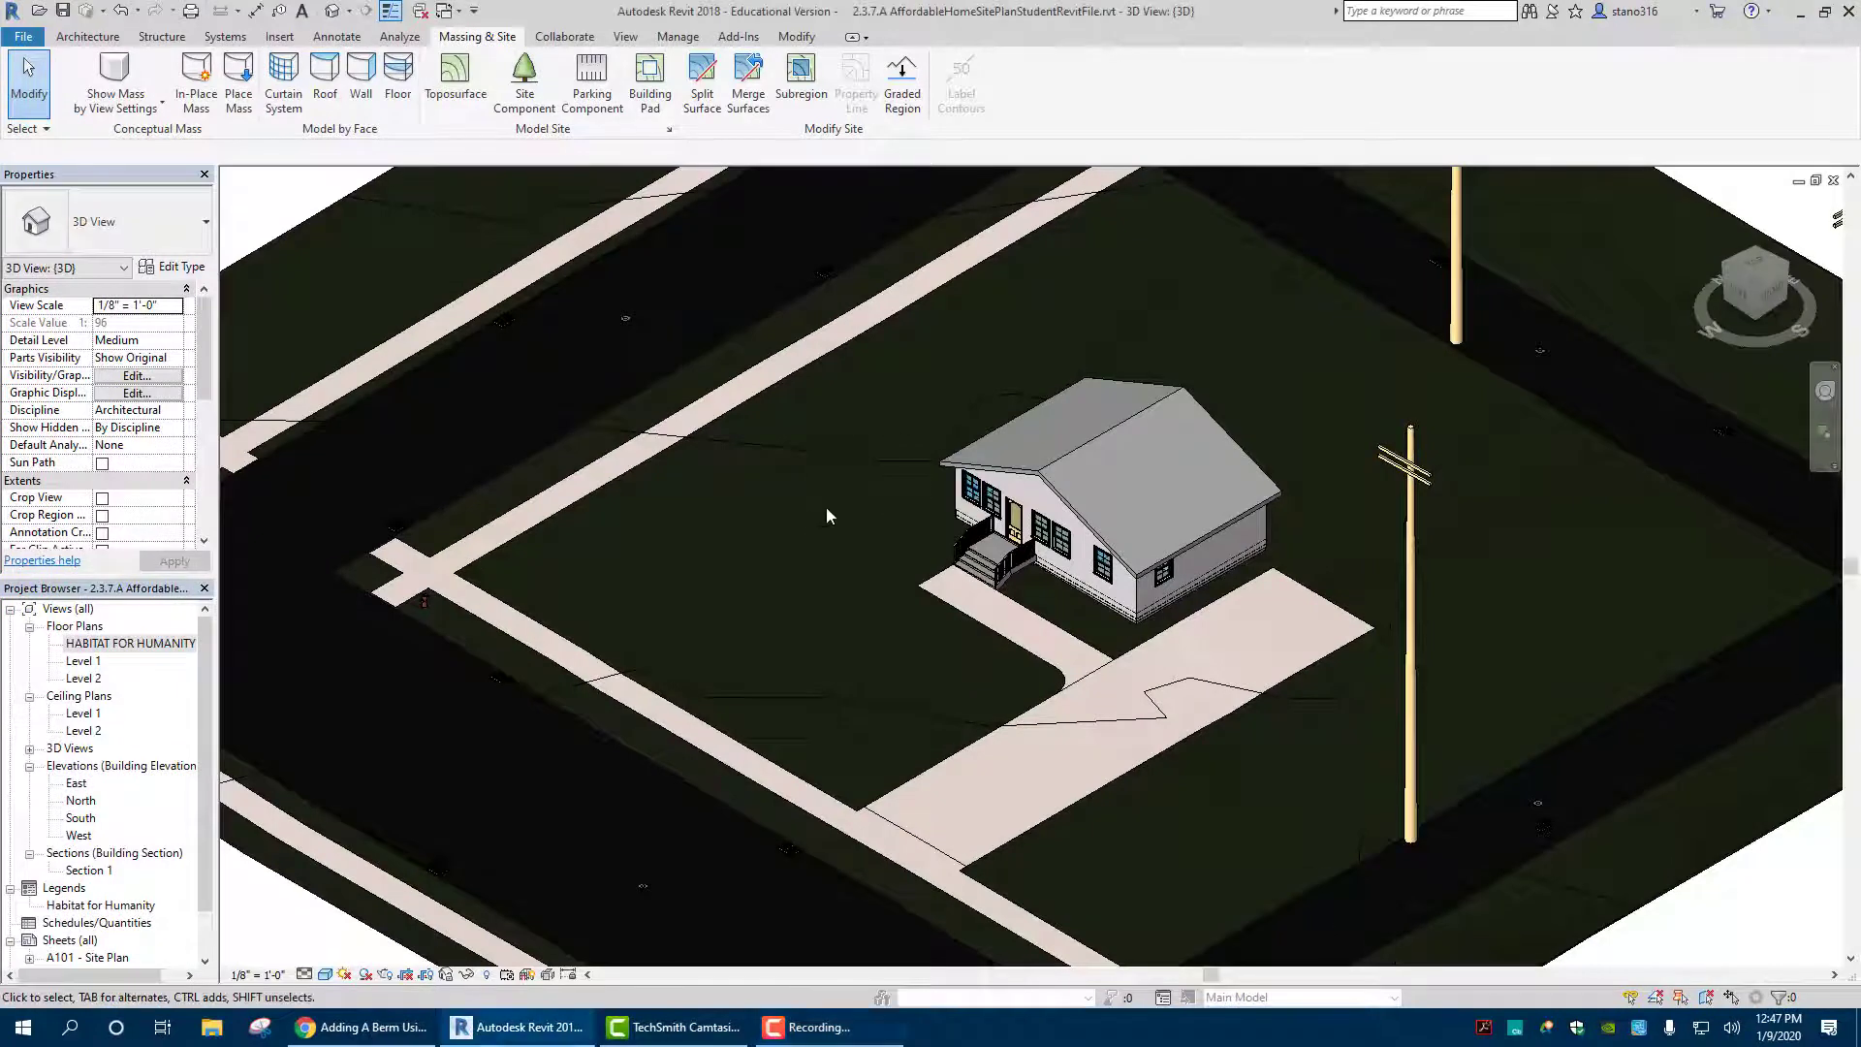
scroll(764, 525, down, 1)
scroll(767, 524, up, 1)
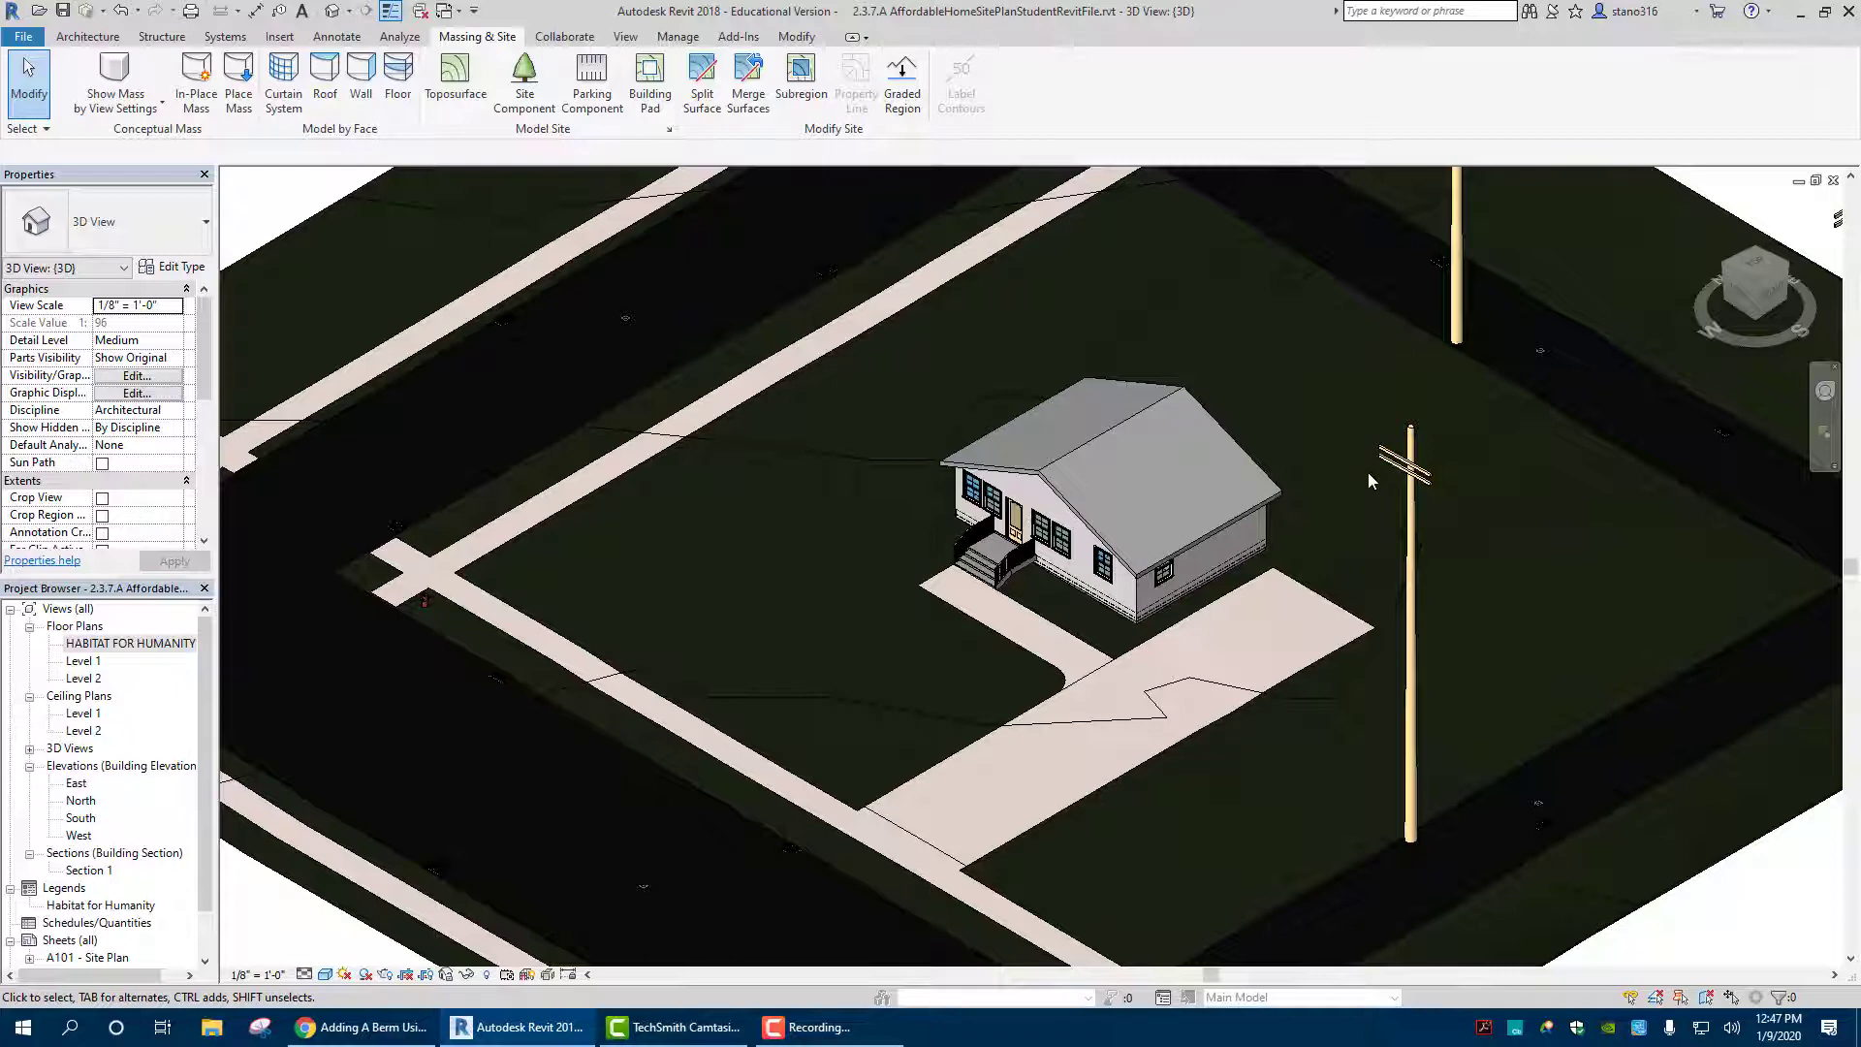
scroll(801, 489, down, 1)
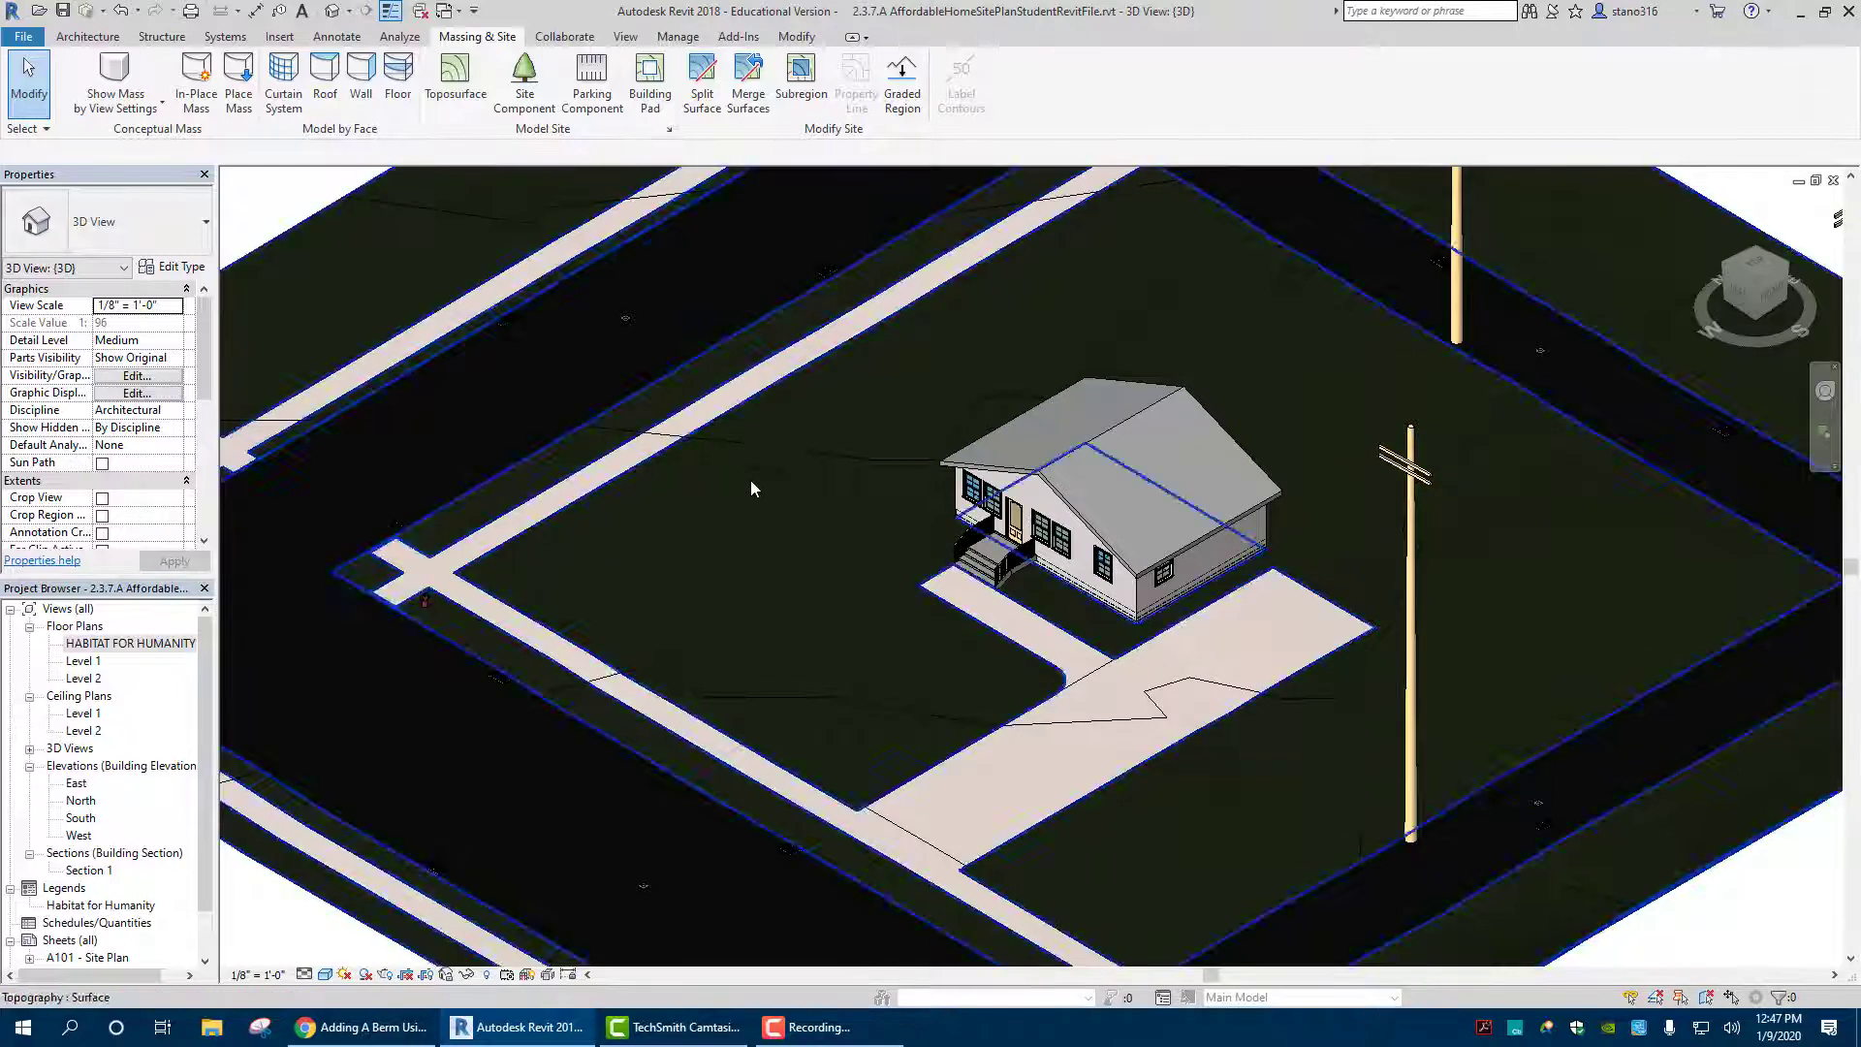
scroll(797, 475, up, 1)
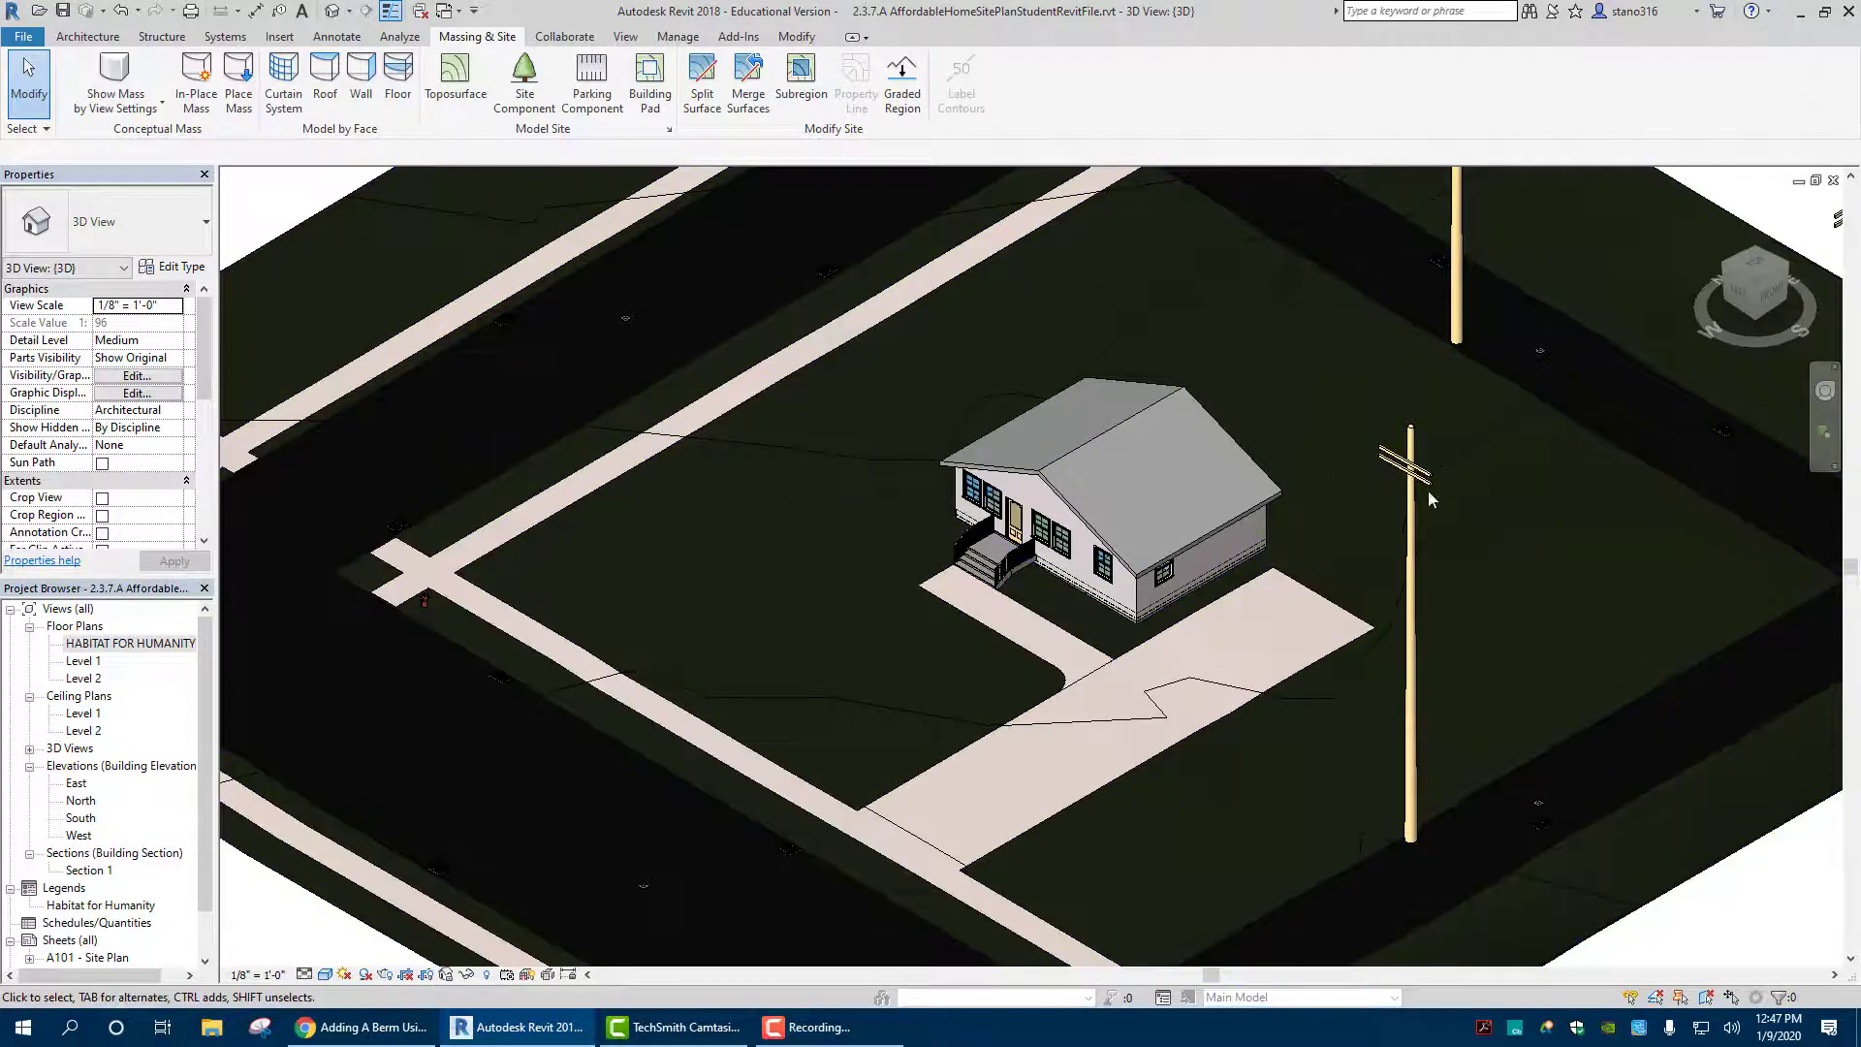
scroll(860, 453, down, 1)
scroll(854, 469, down, 1)
scroll(846, 475, up, 2)
scroll(836, 478, up, 1)
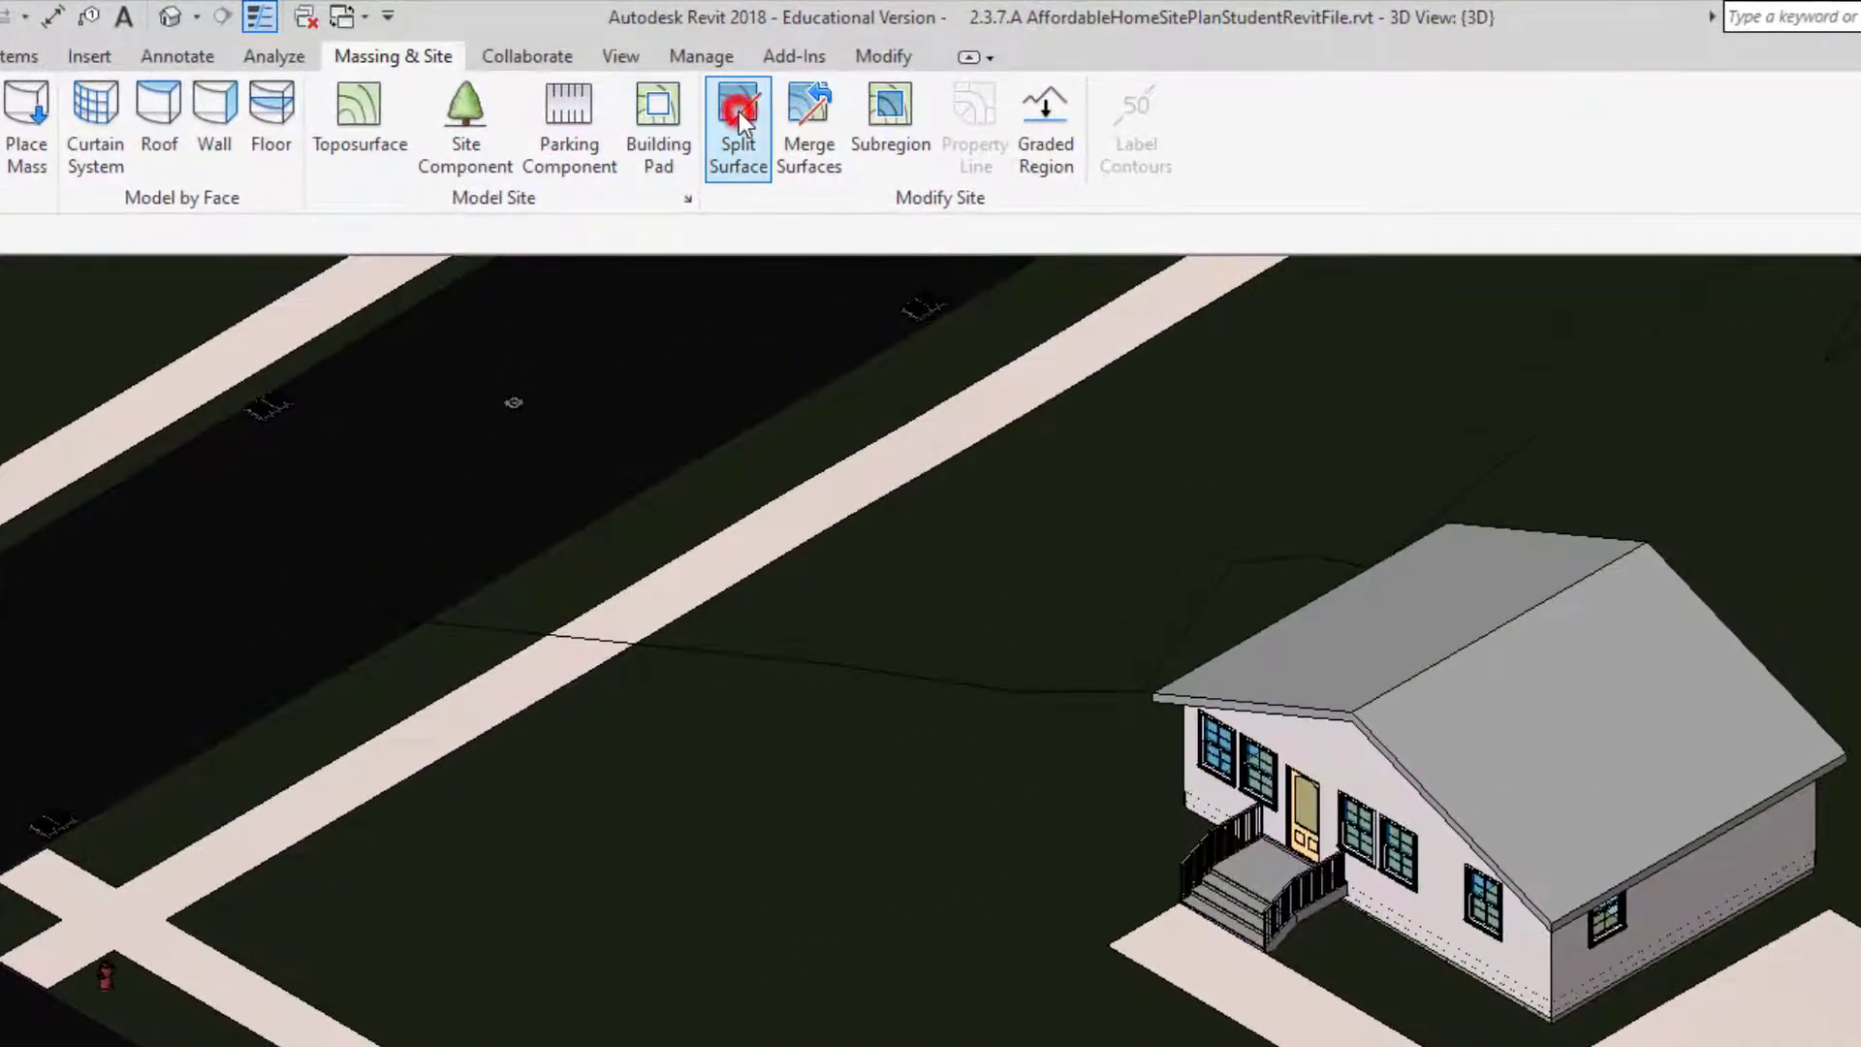
Start splitting the ground toposurface and open the HABITAT FOR HUMANITY SITE floor plan at the building line
click(739, 114)
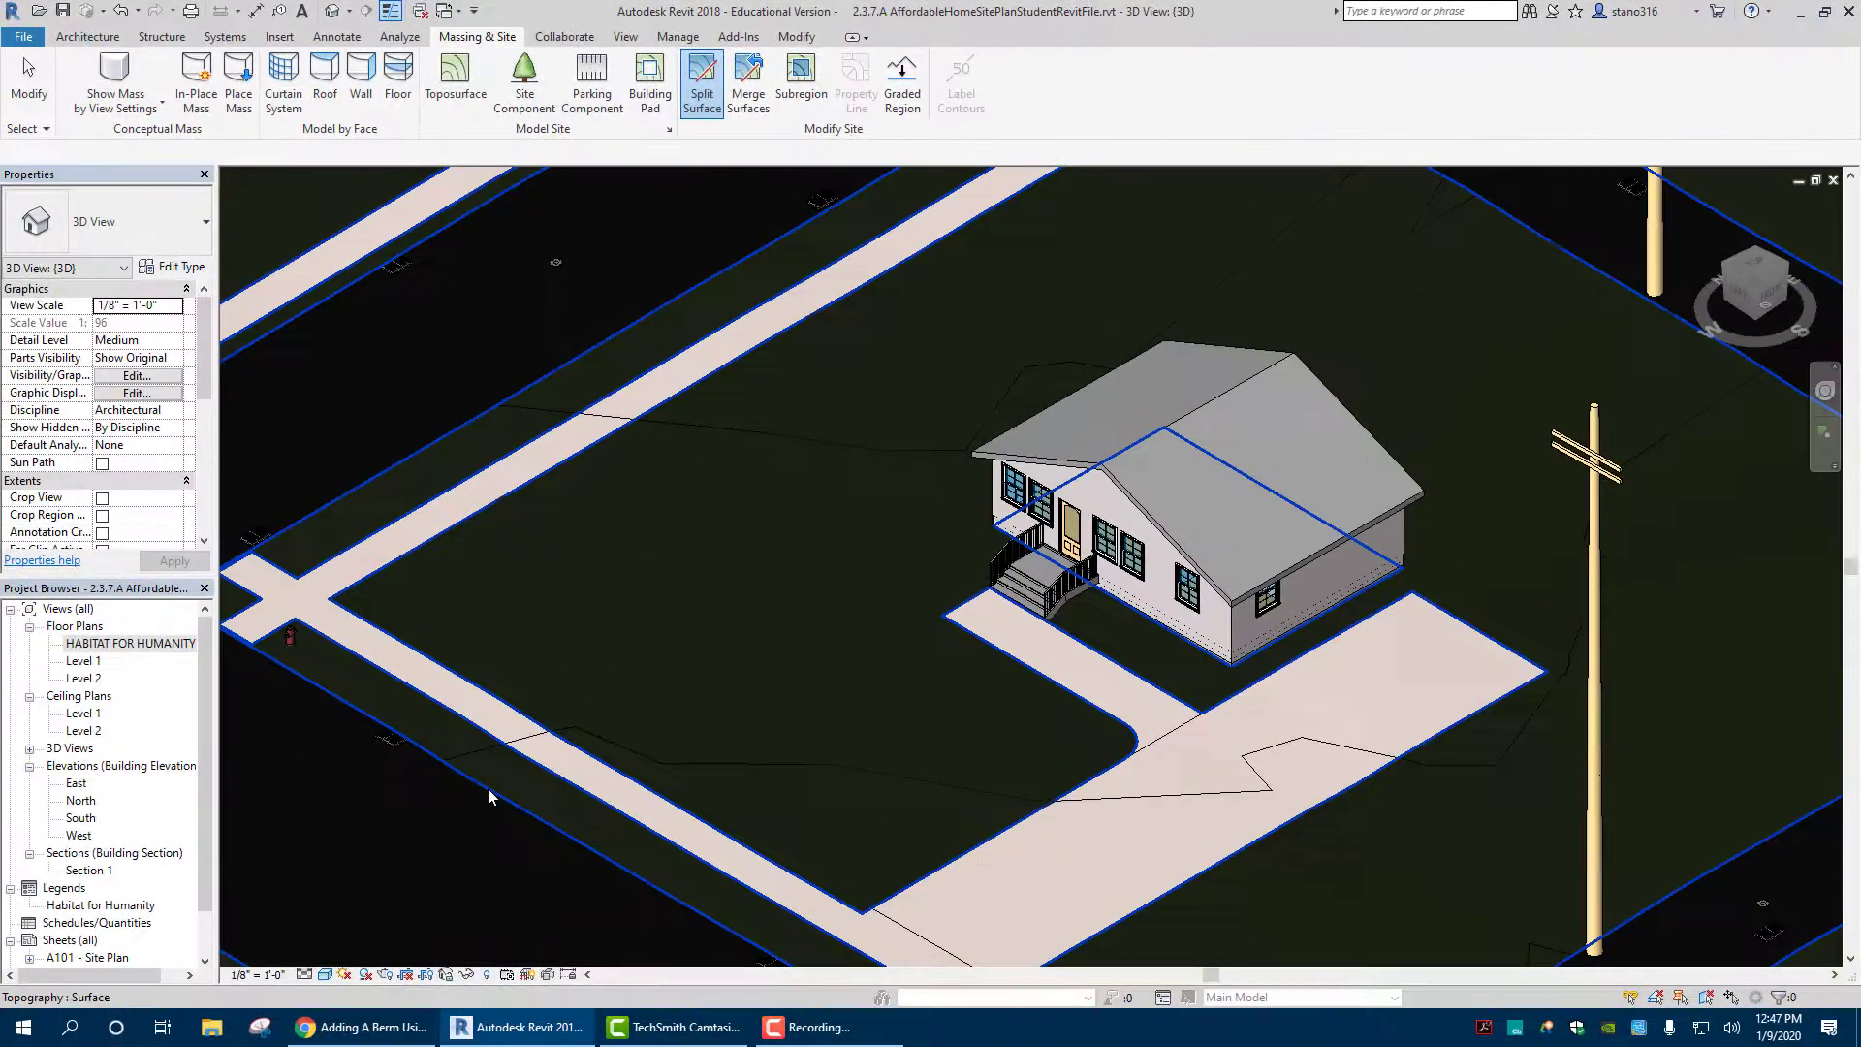
click(487, 789)
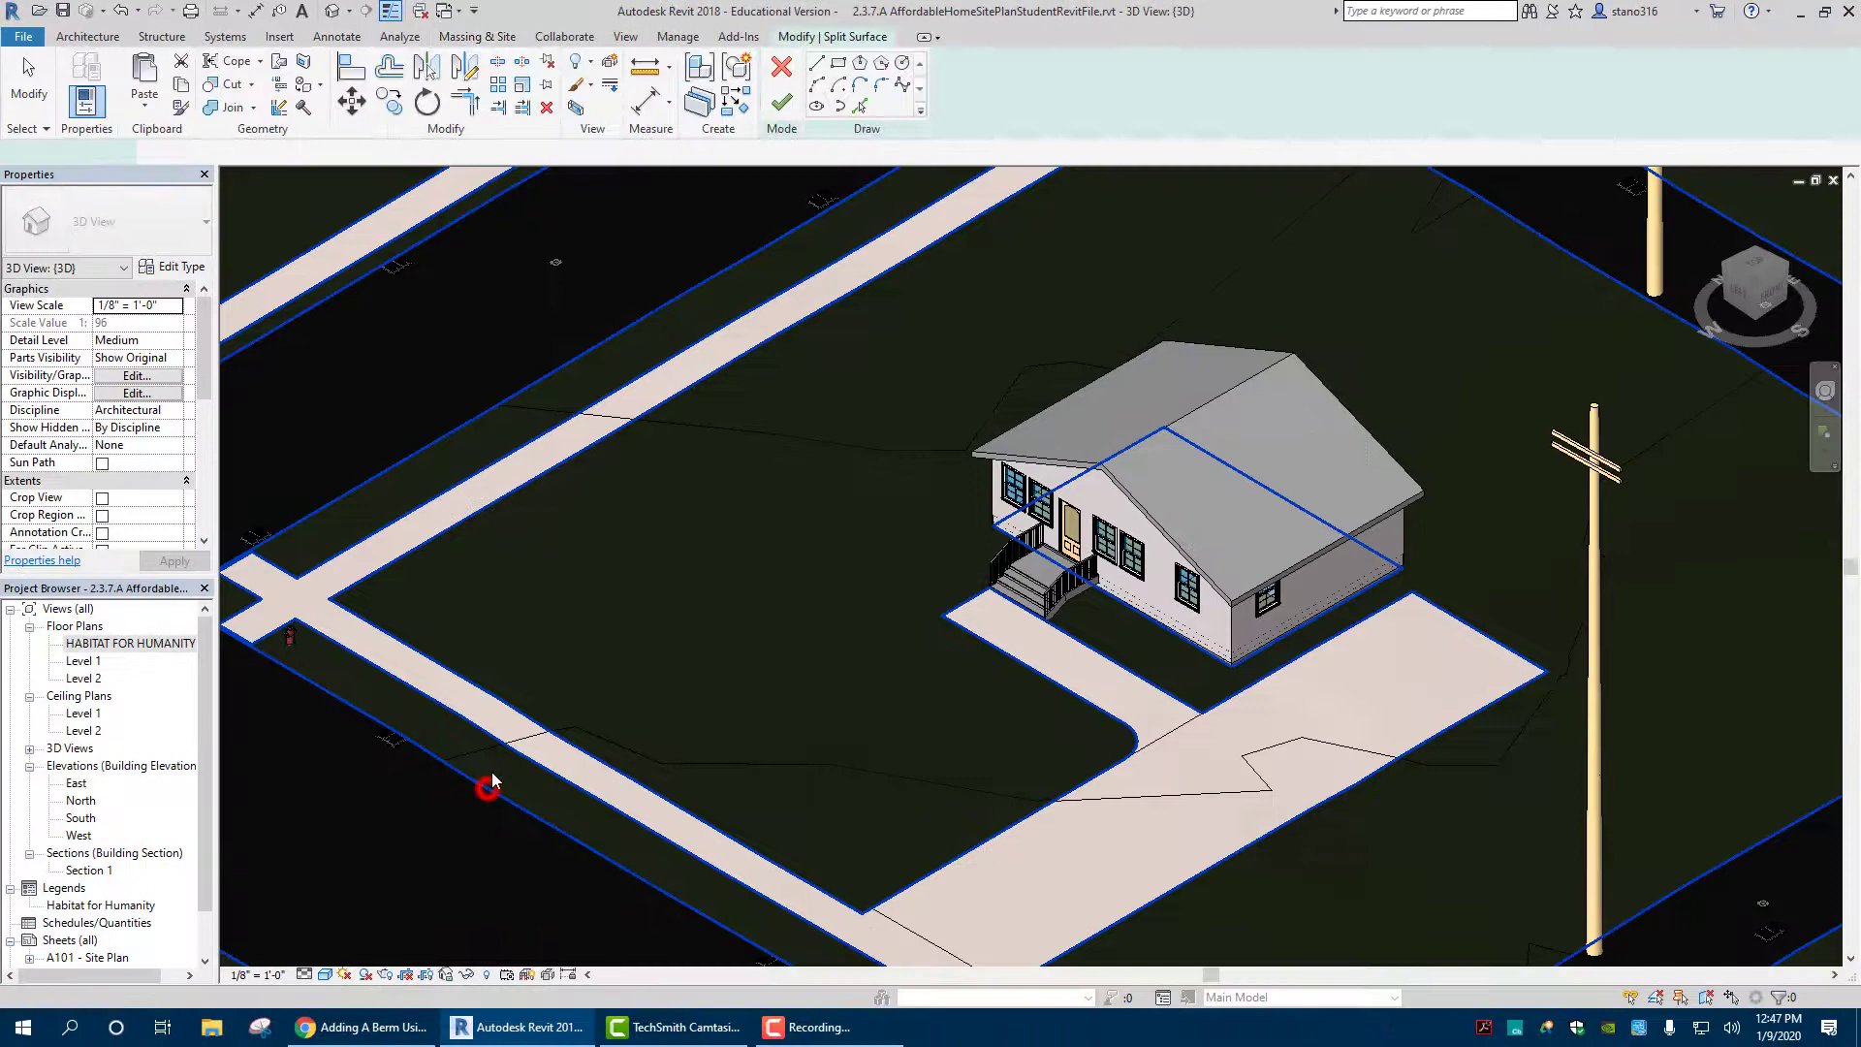
scroll(800, 526, up, 1)
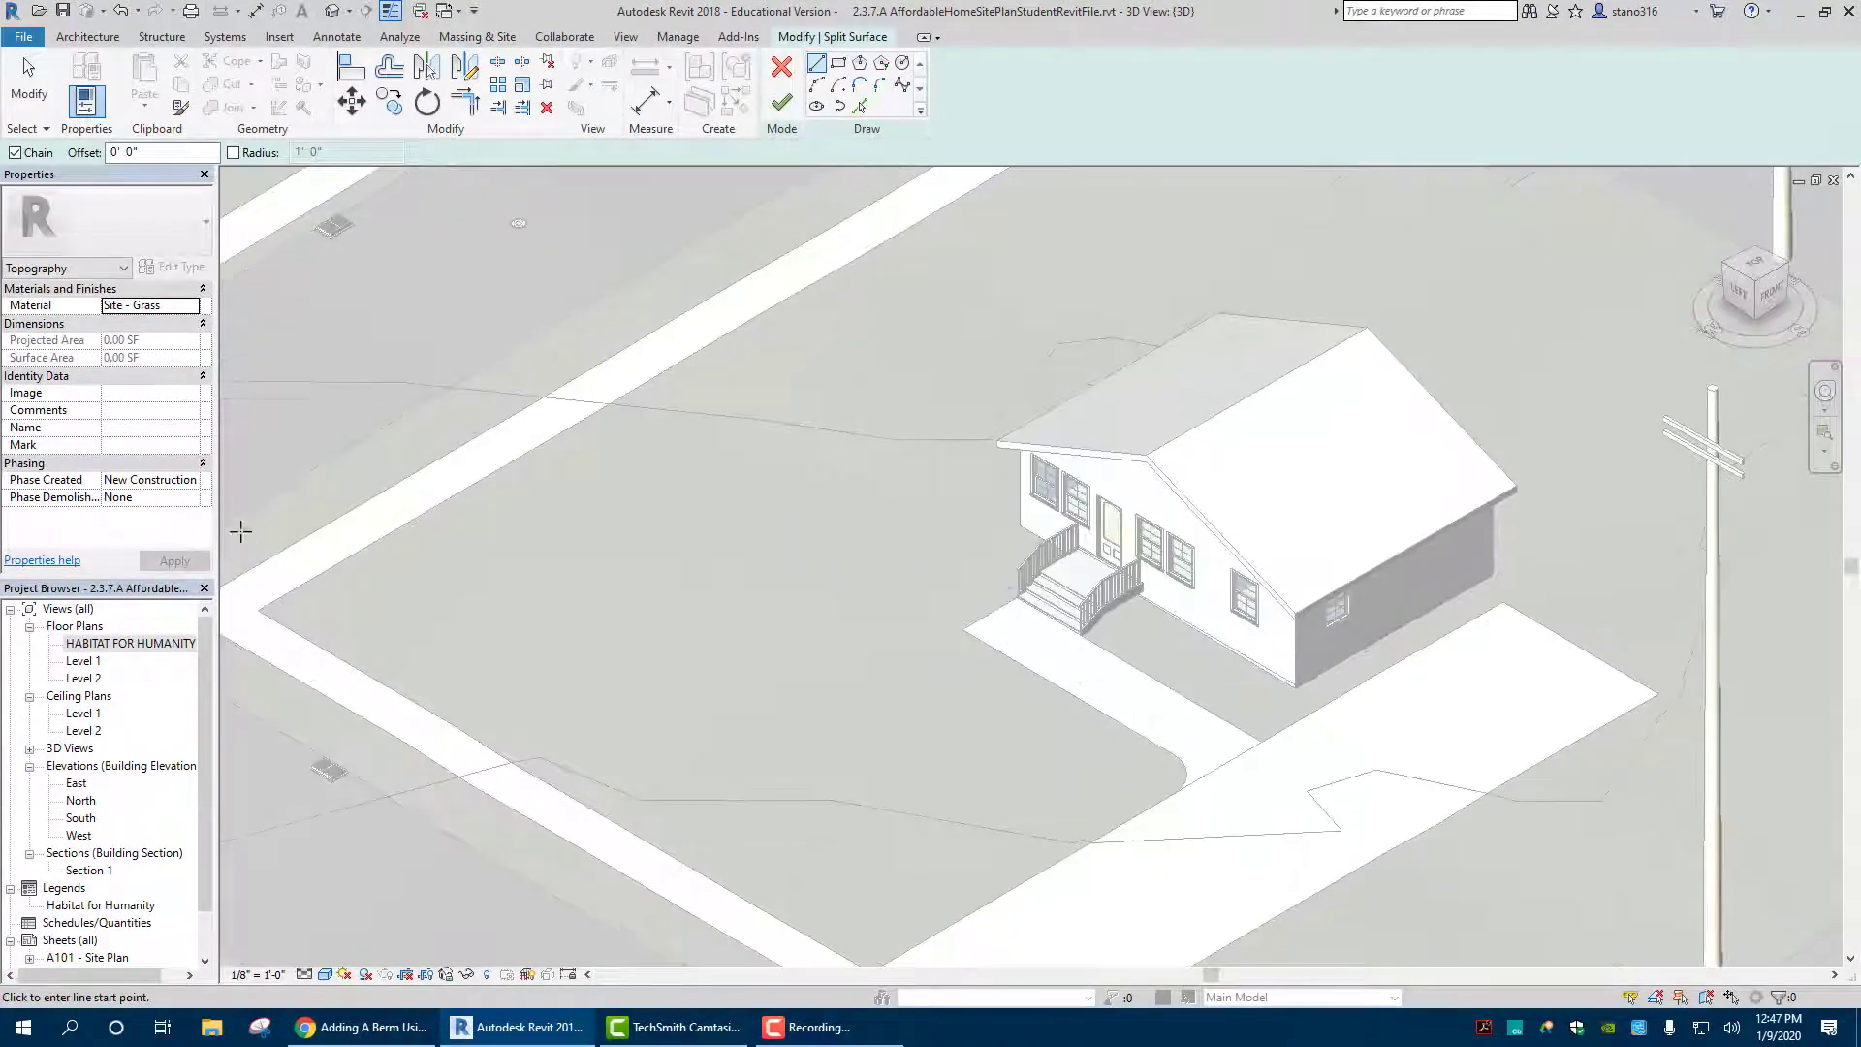
double_click(133, 646)
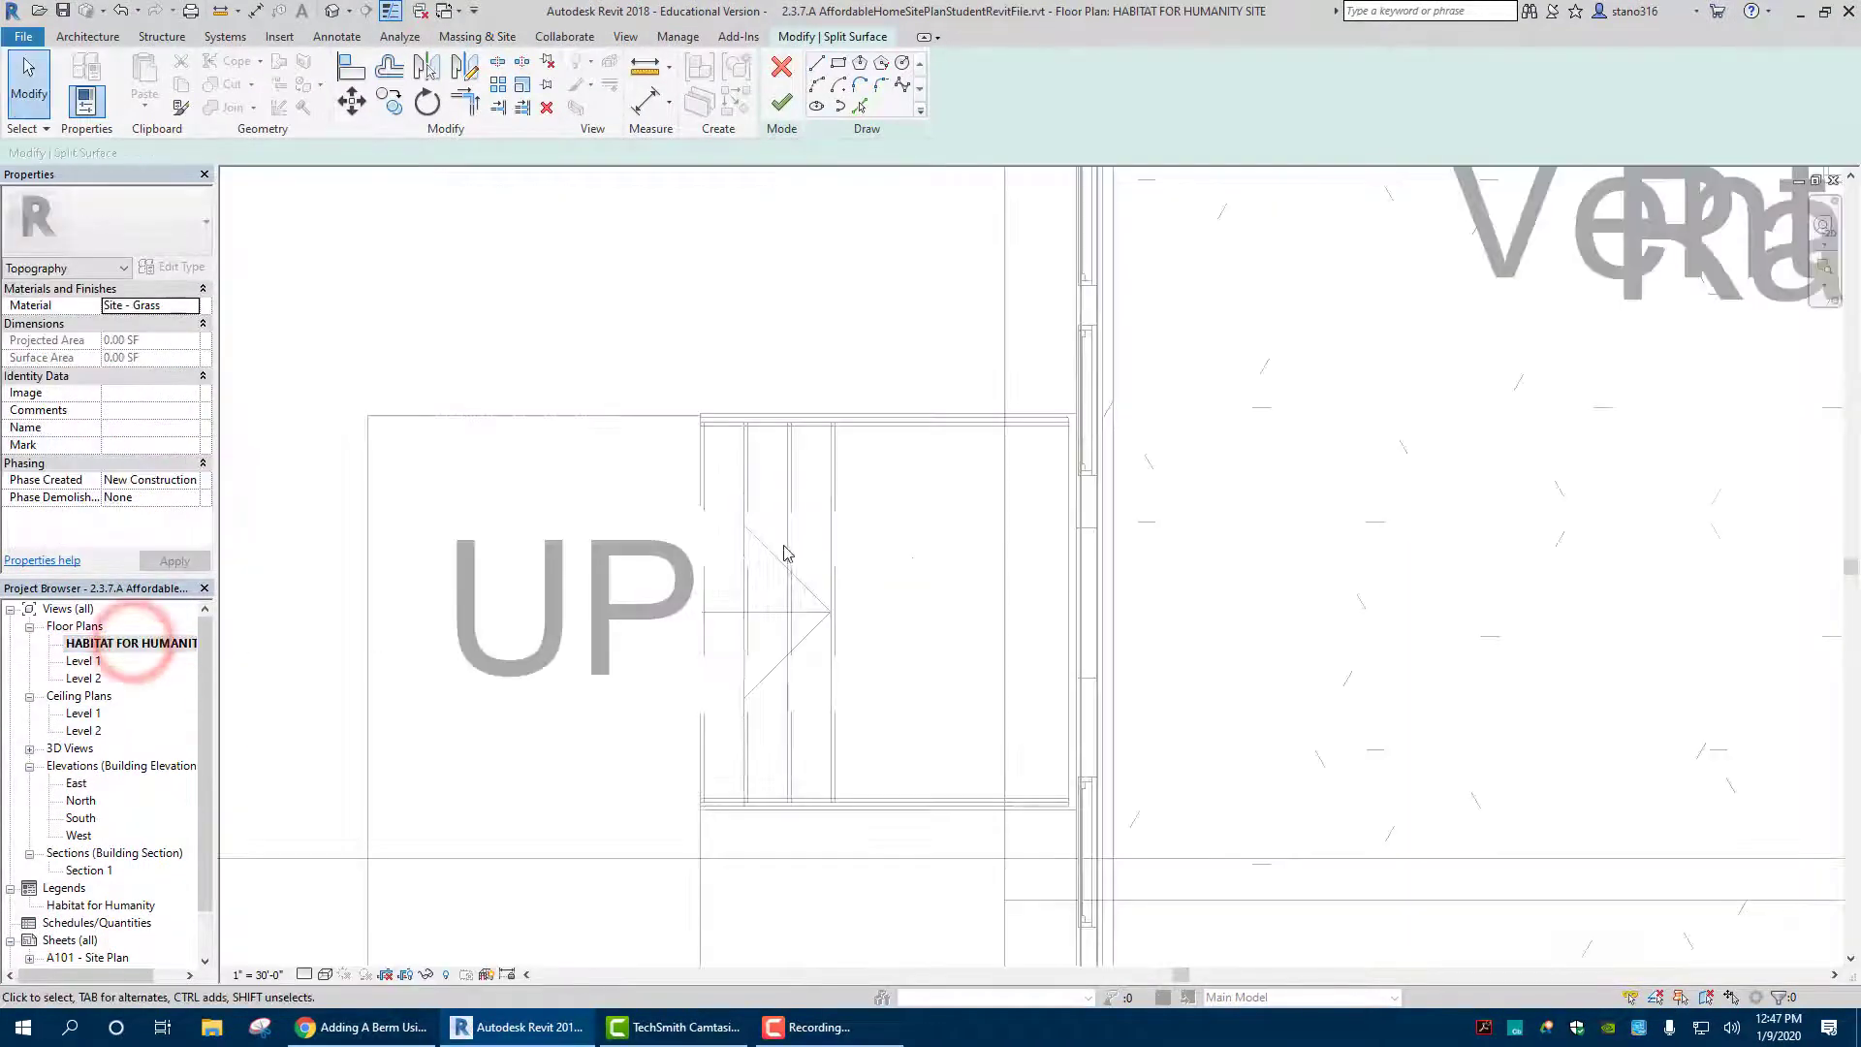
scroll(705, 548, down, 2)
scroll(705, 548, down, 2)
middle_drag(711, 420, 678, 757)
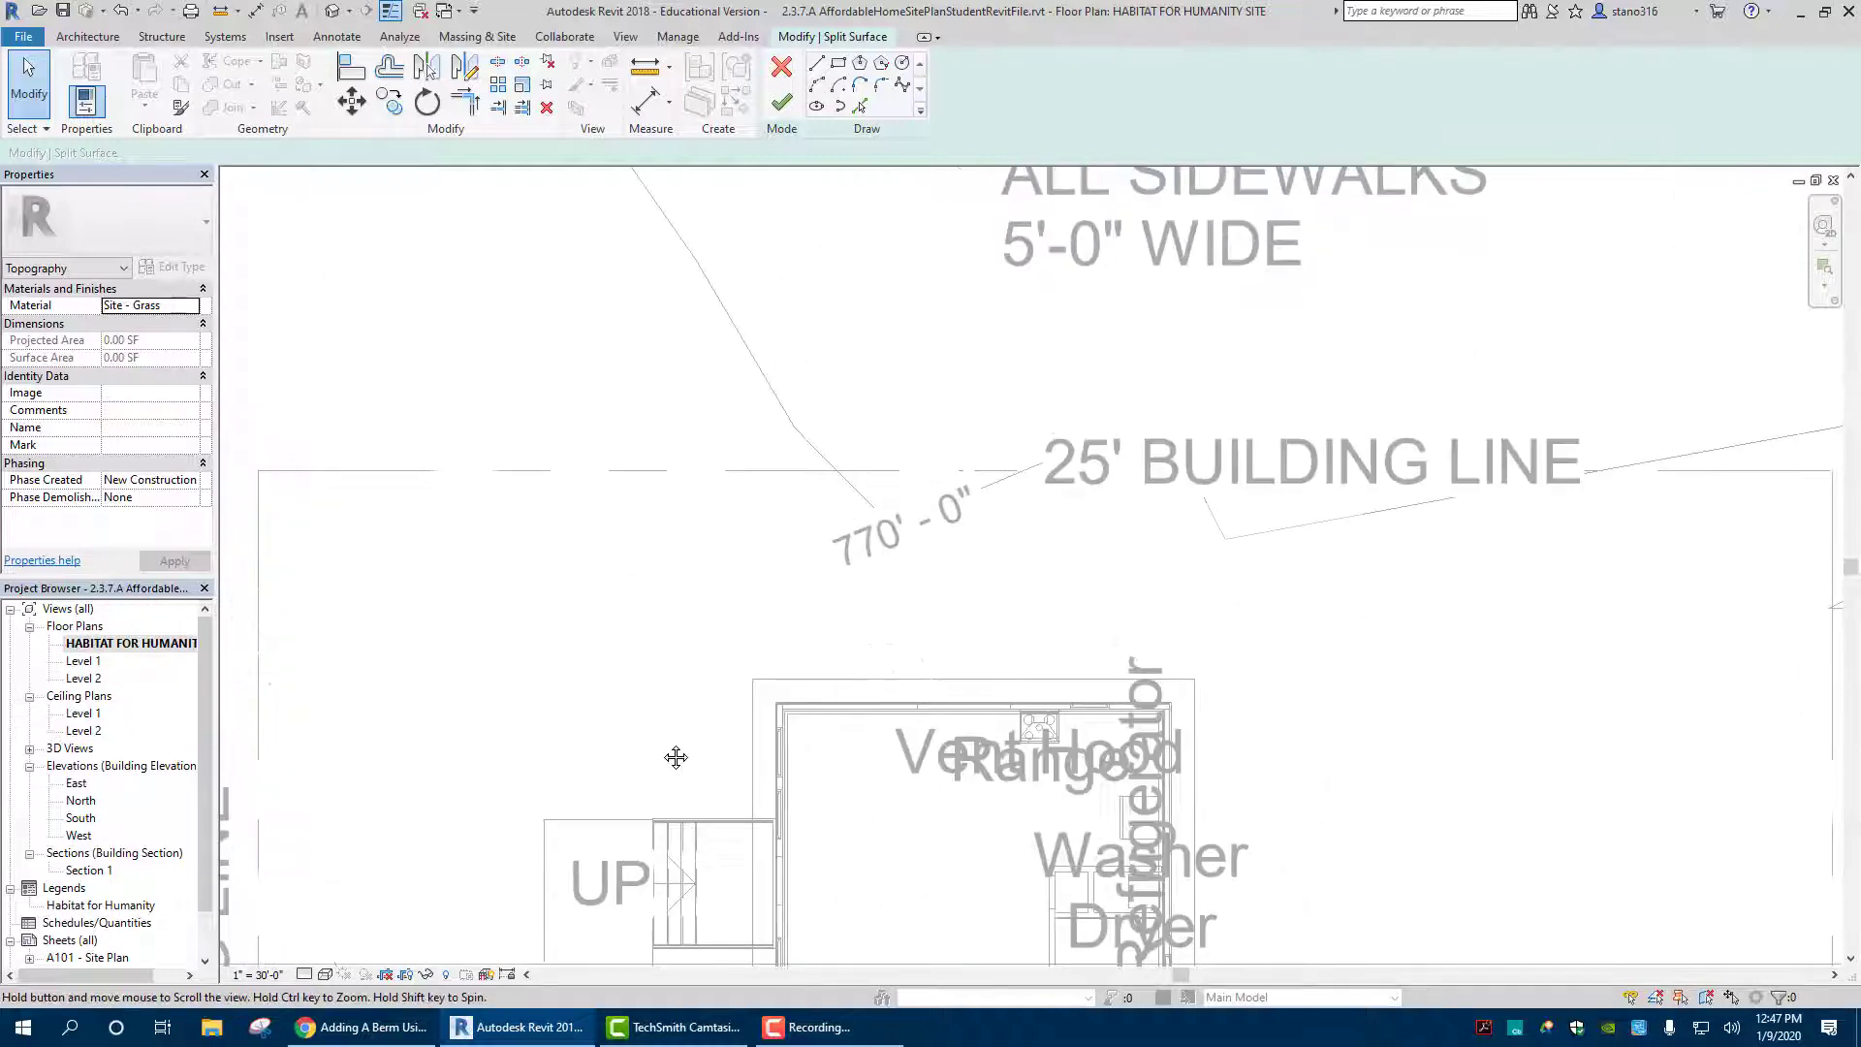
scroll(538, 715, up, 1)
scroll(585, 622, down, 2)
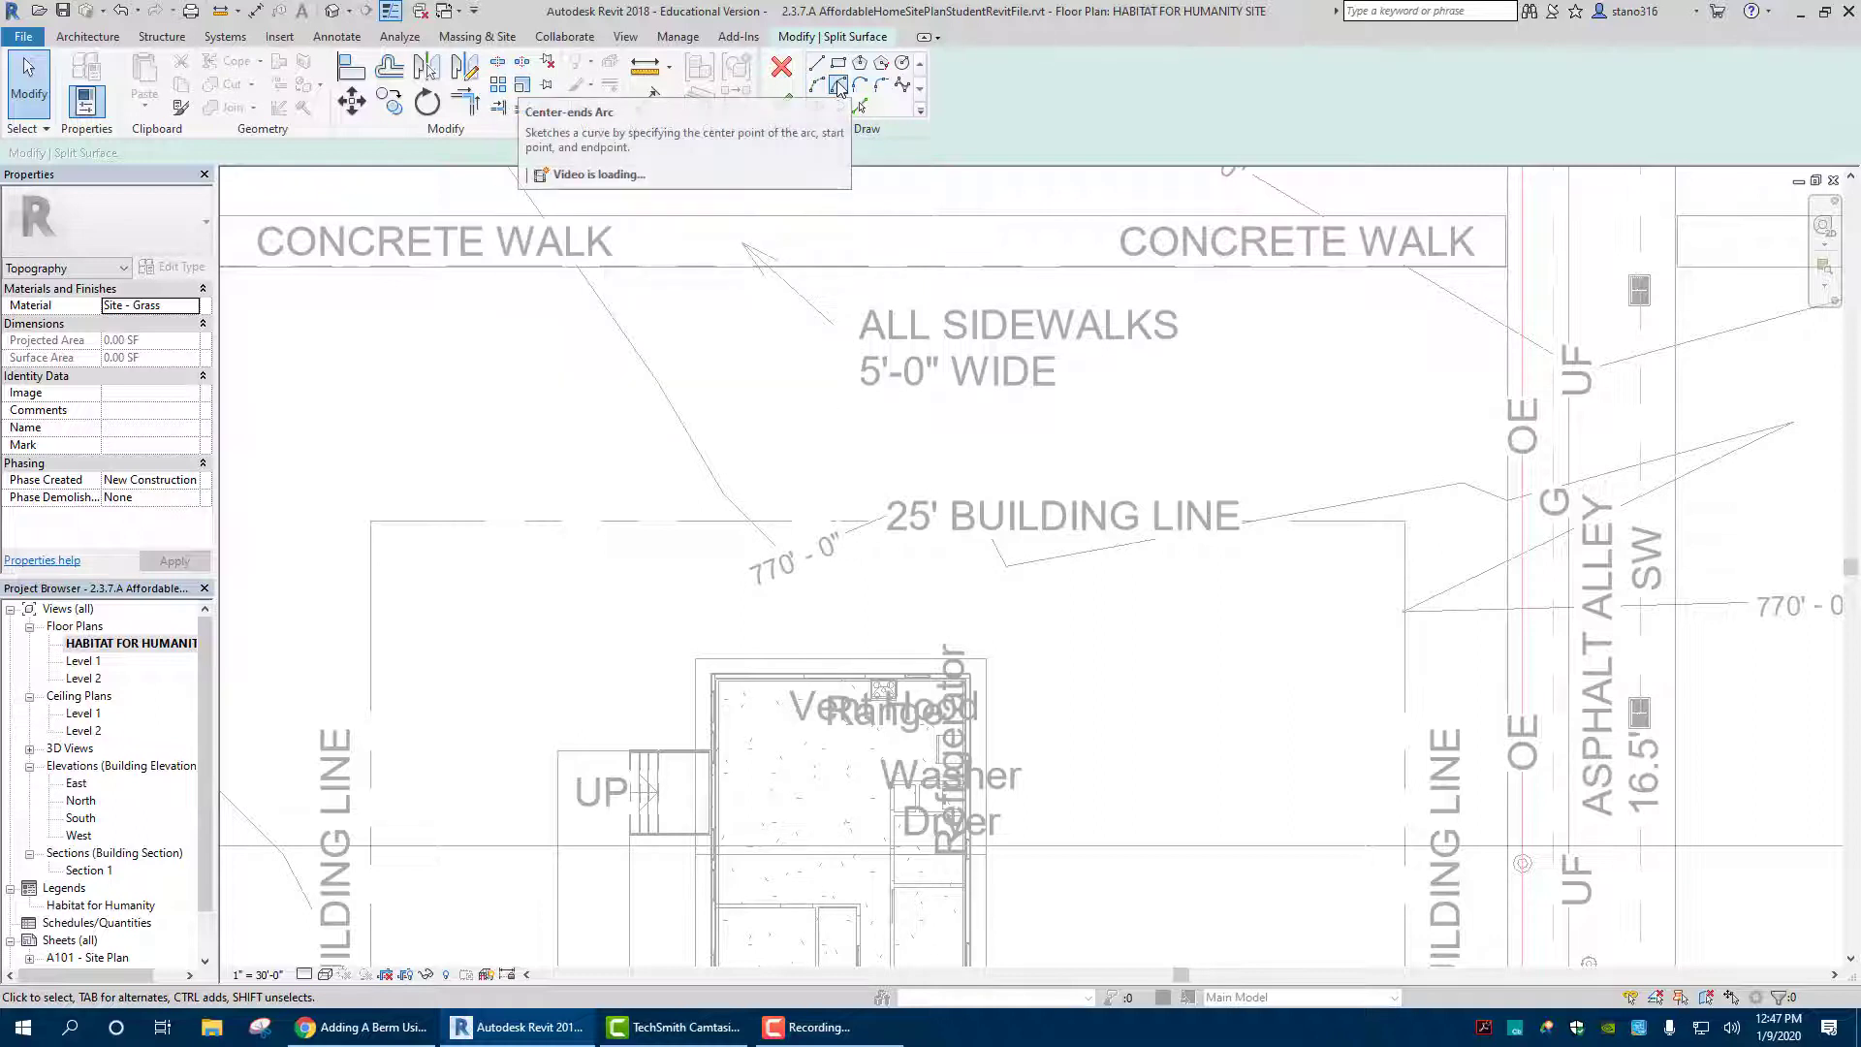
Sketch the left start-end-radius arc above the 25' building line
click(814, 85)
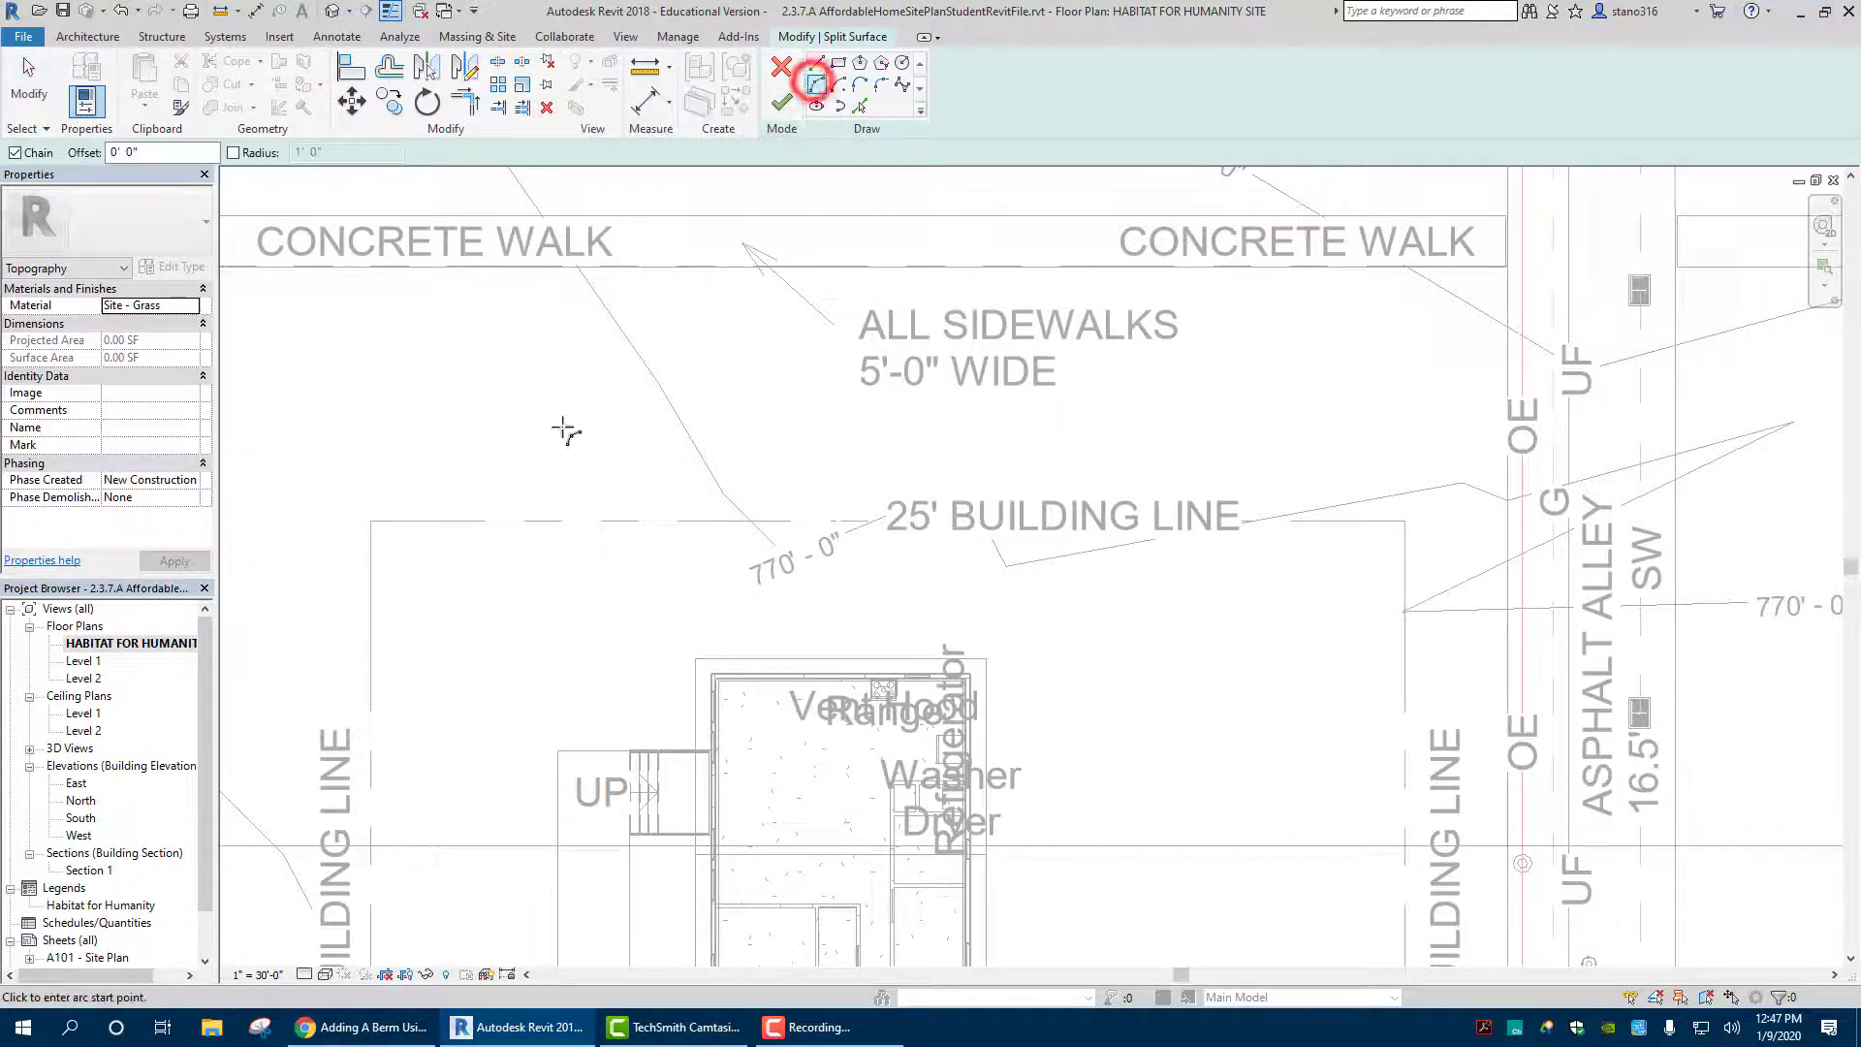
click(430, 499)
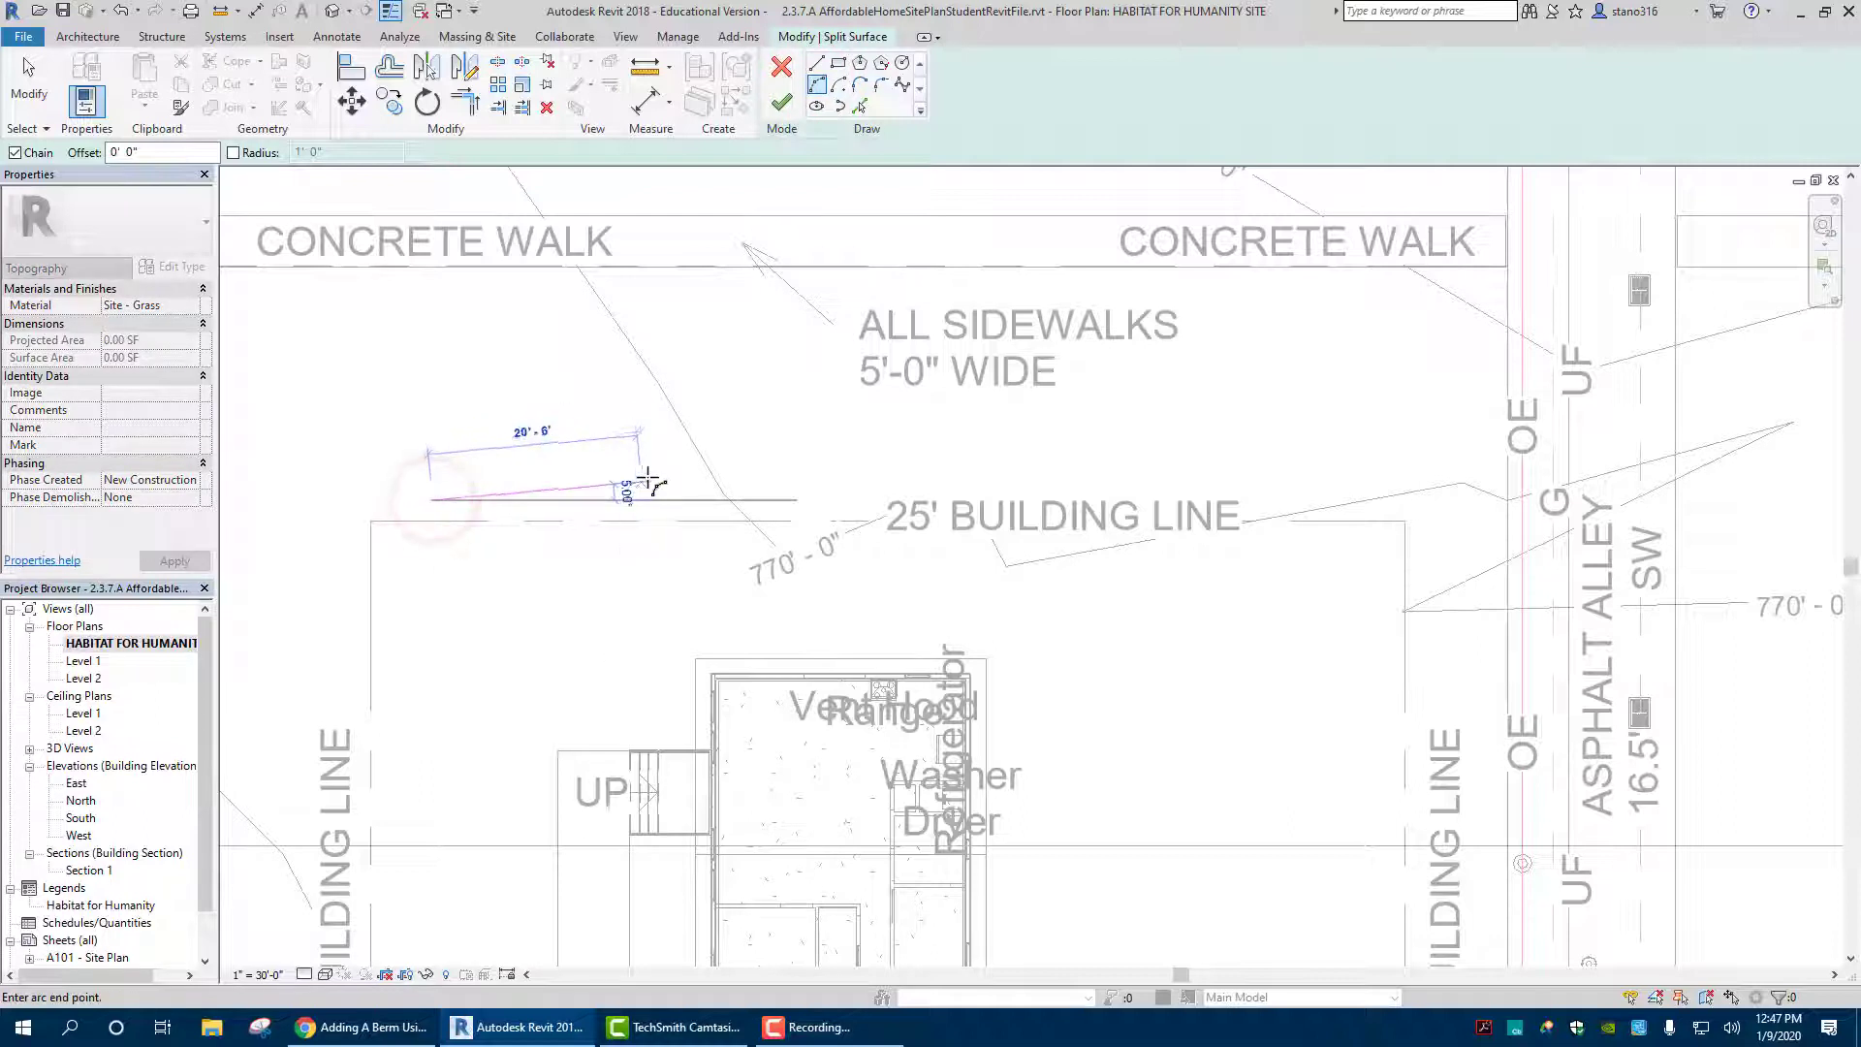
click(574, 438)
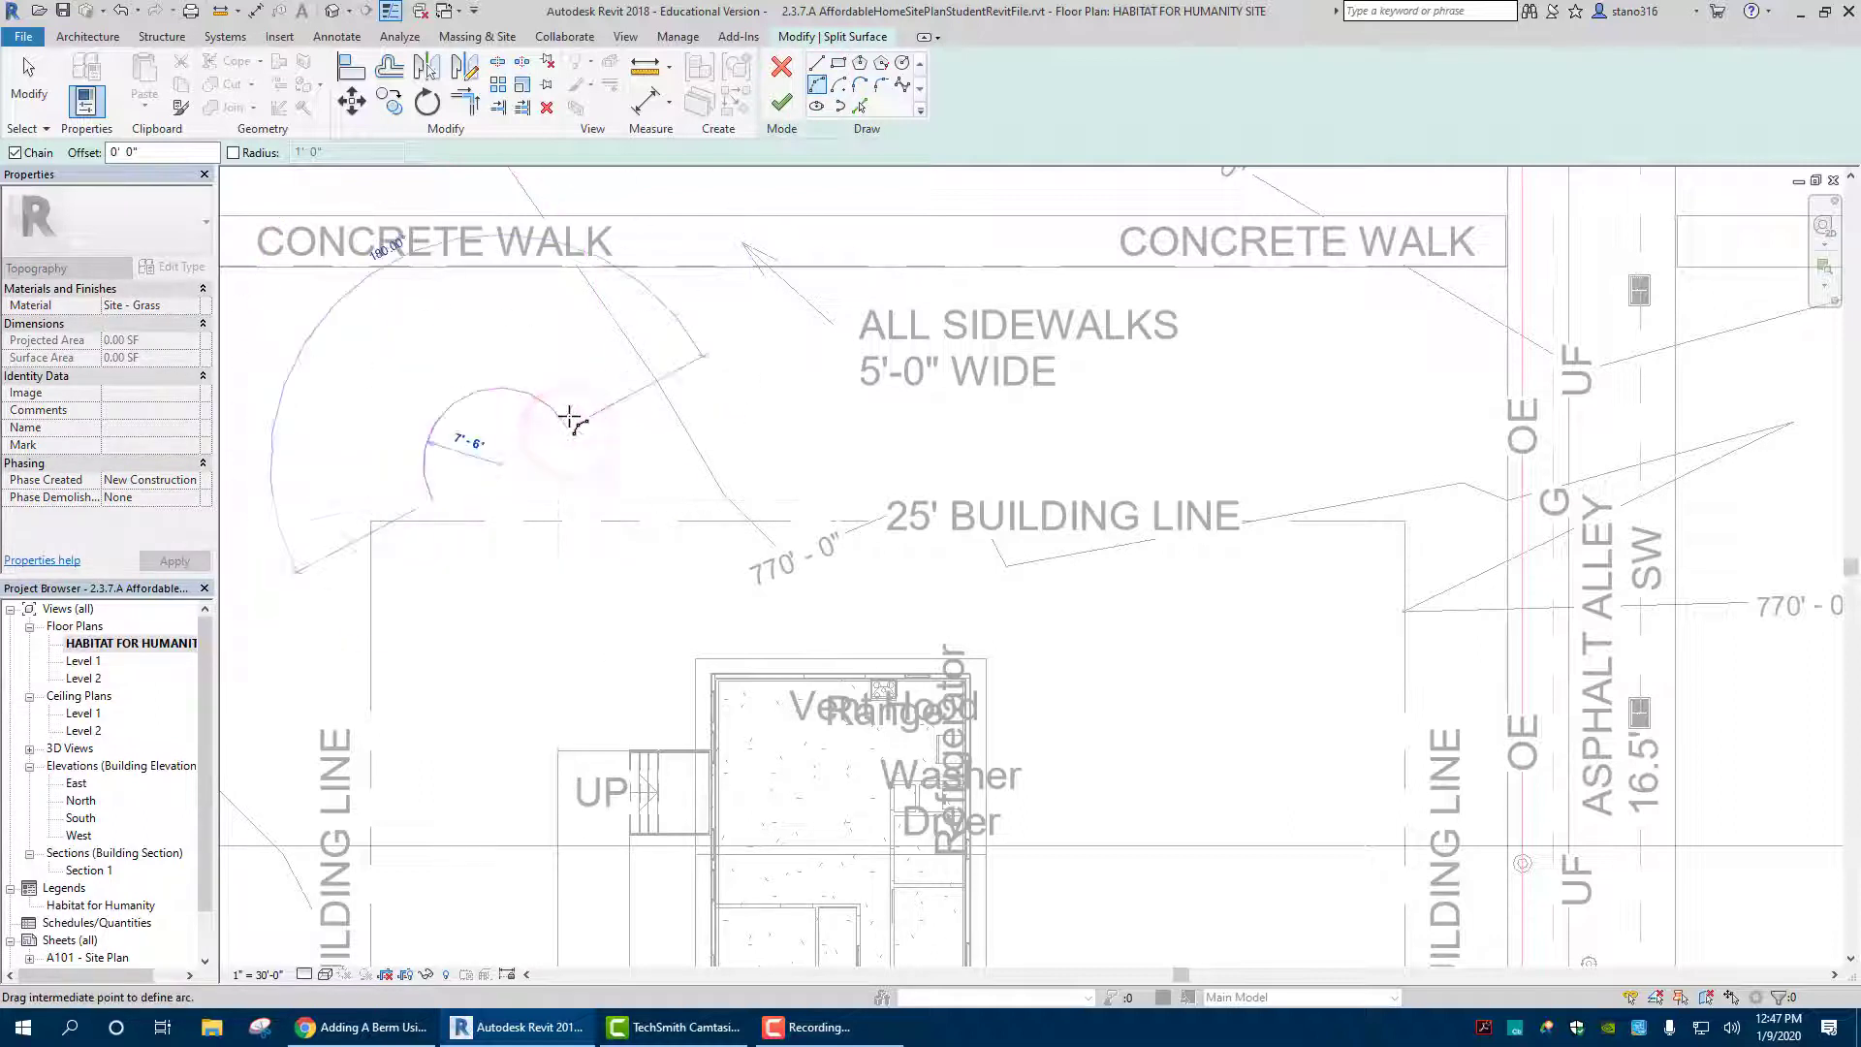
click(549, 426)
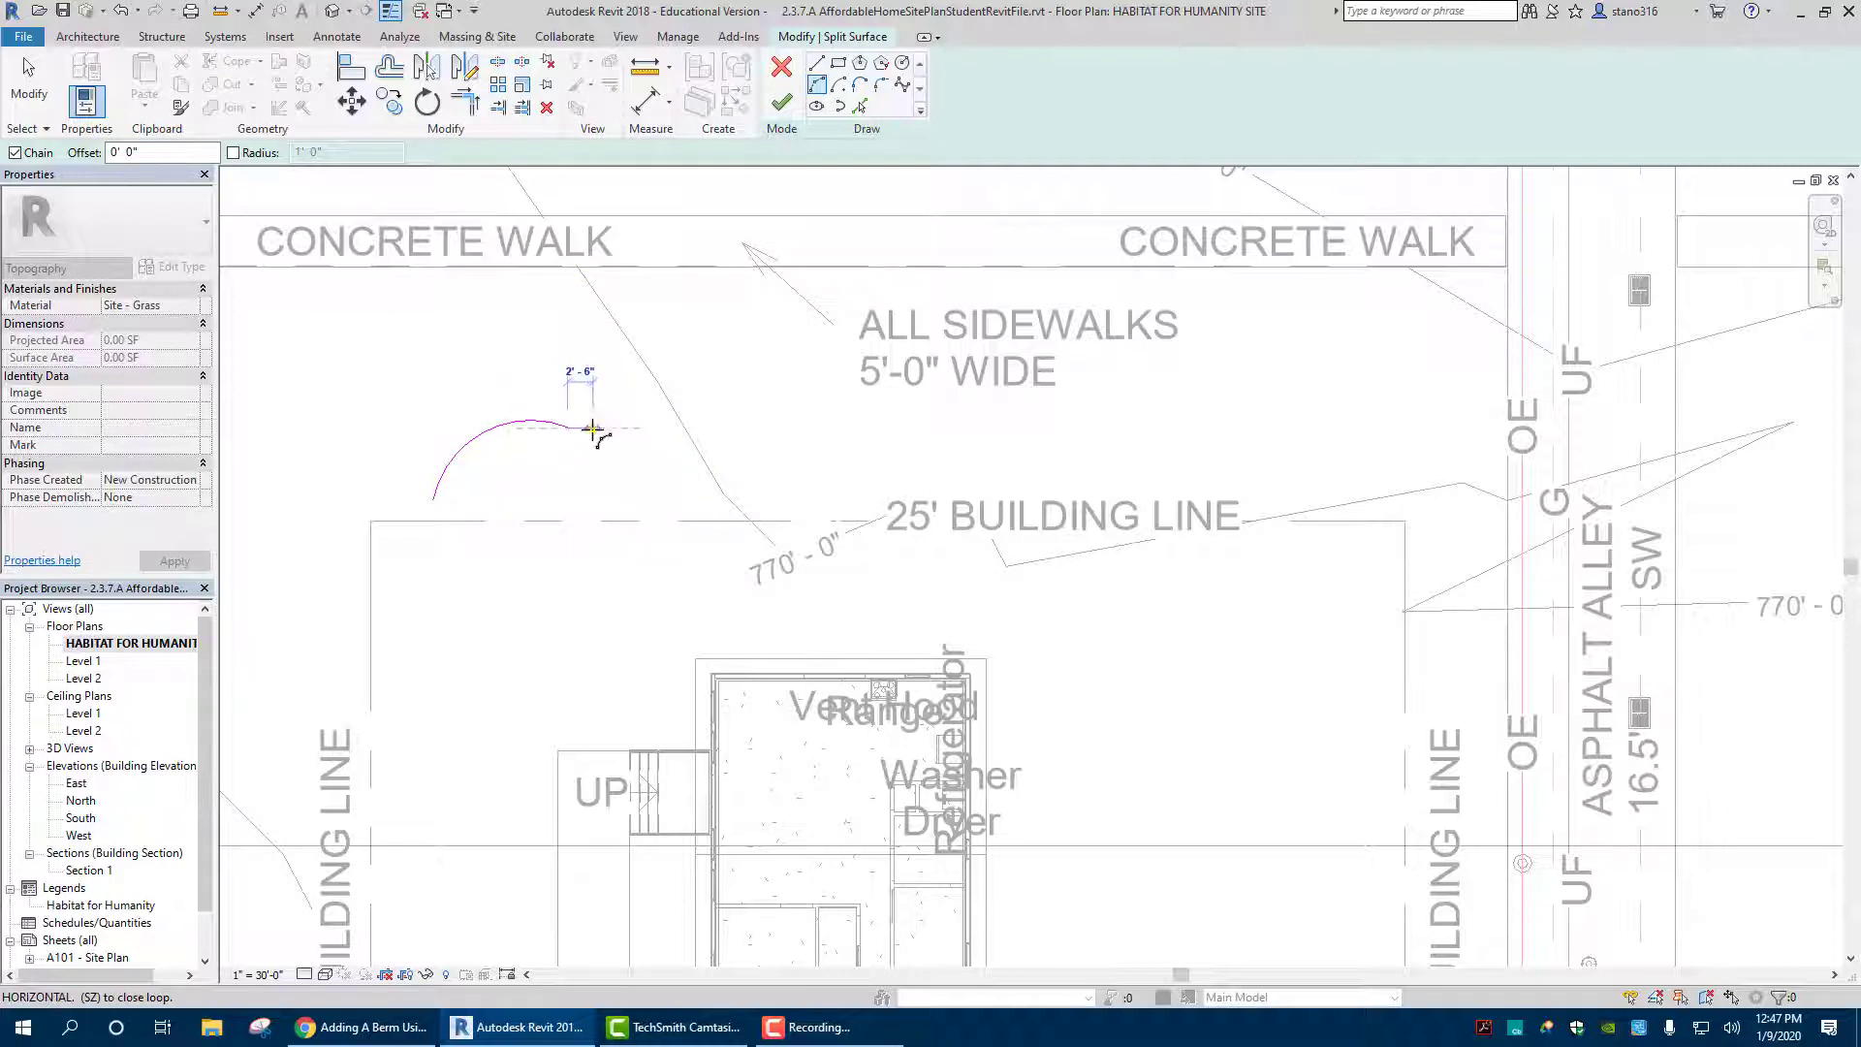
key(Escape)
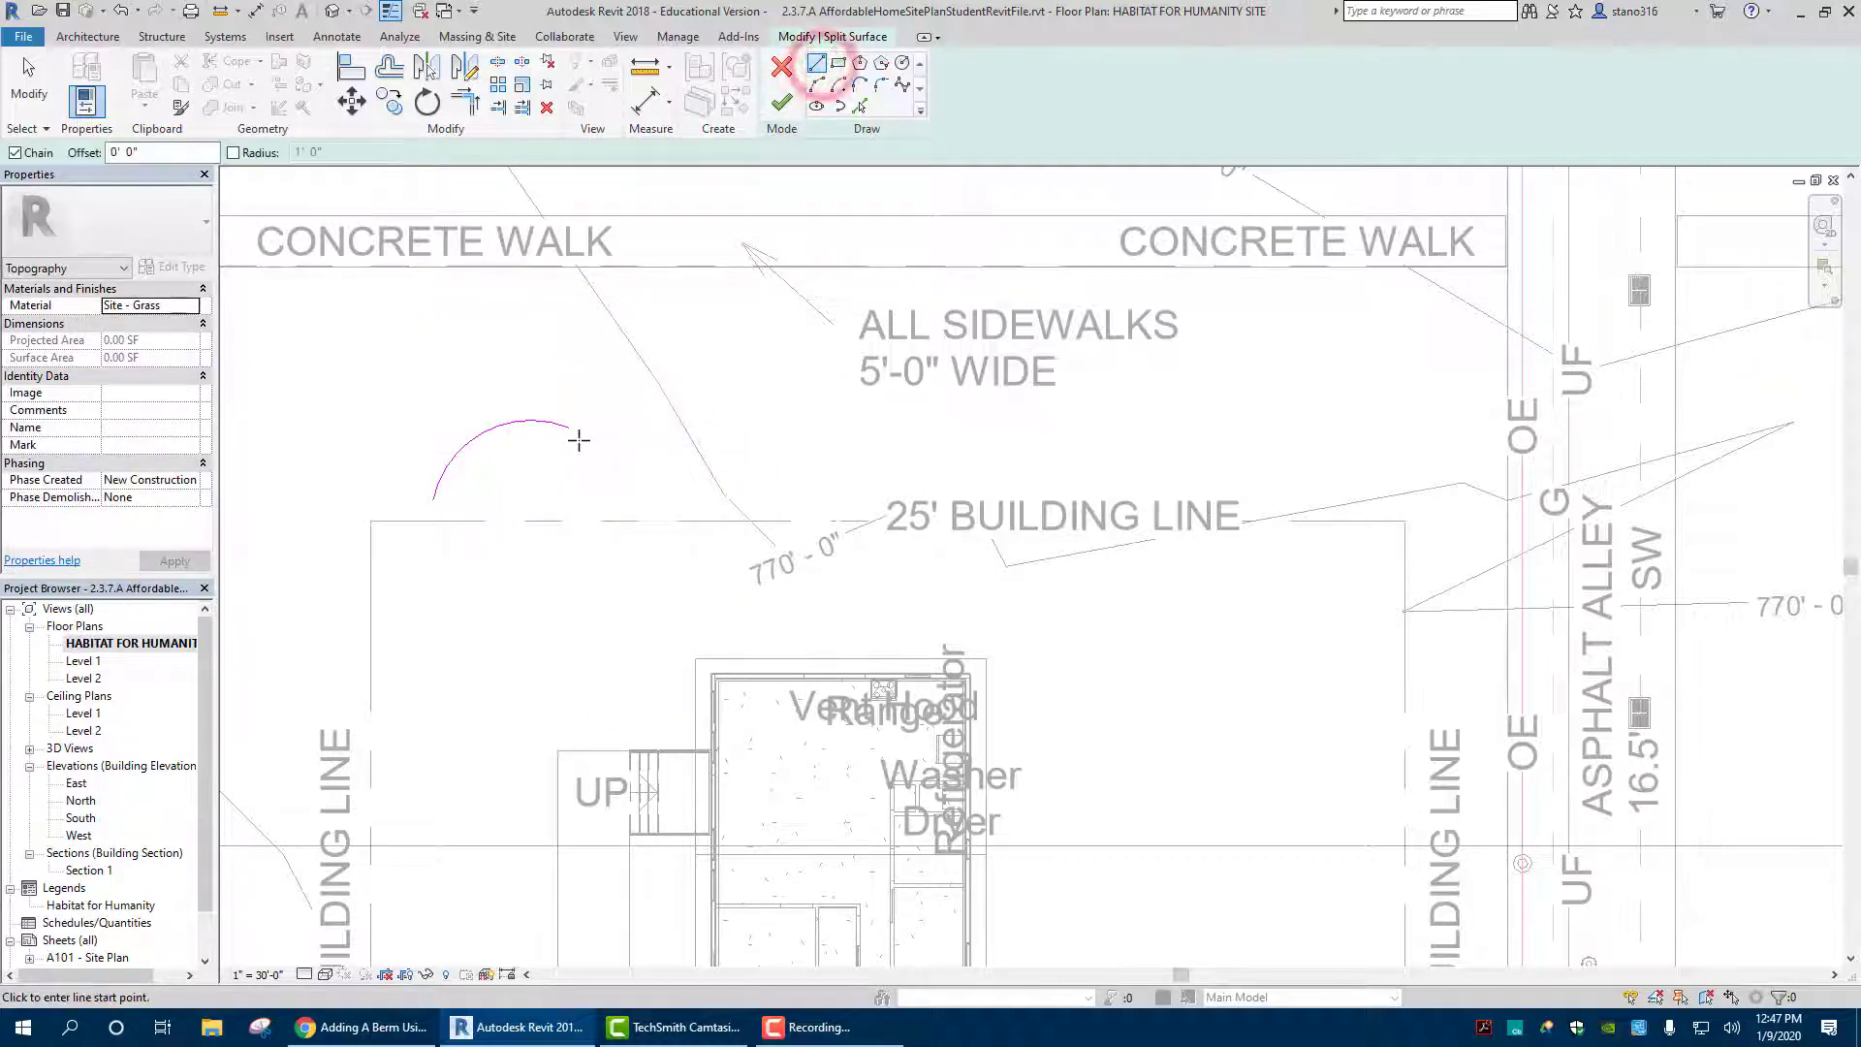
Draw the straight top edge of the outline from the left arc's end
click(569, 429)
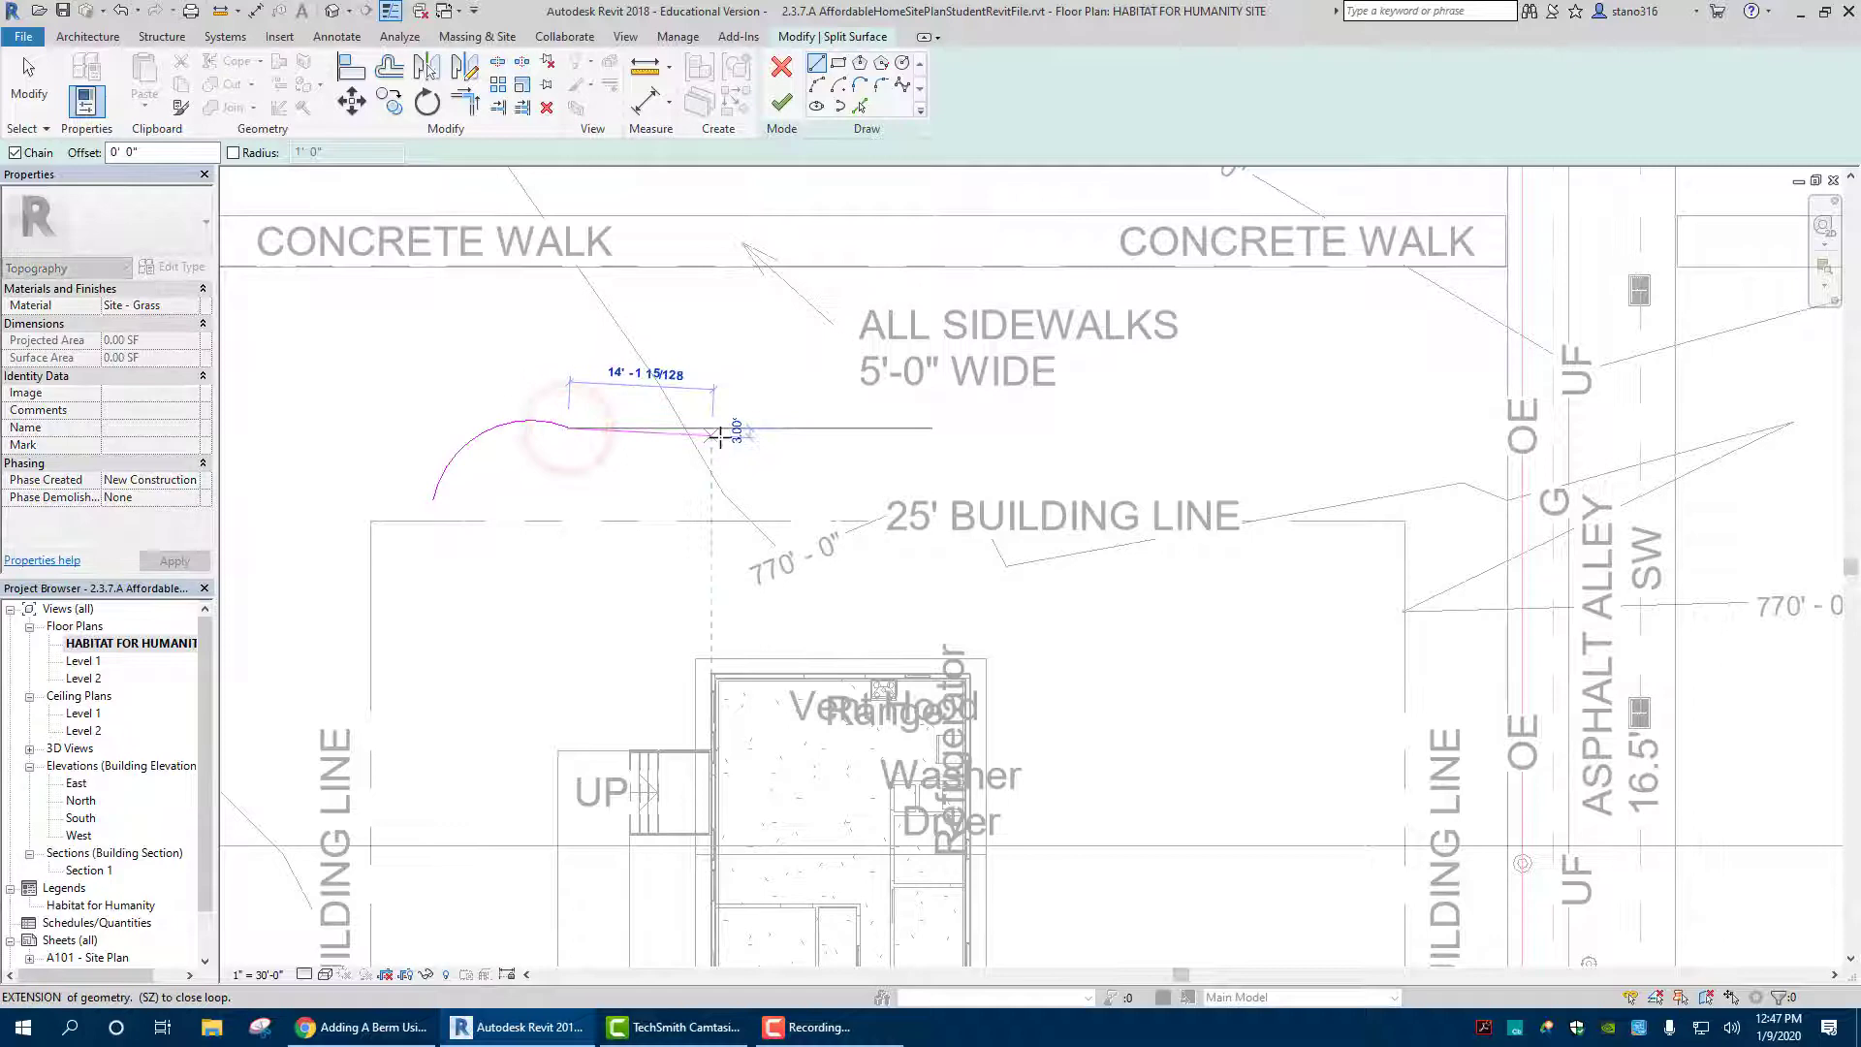
click(728, 433)
right_click(735, 420)
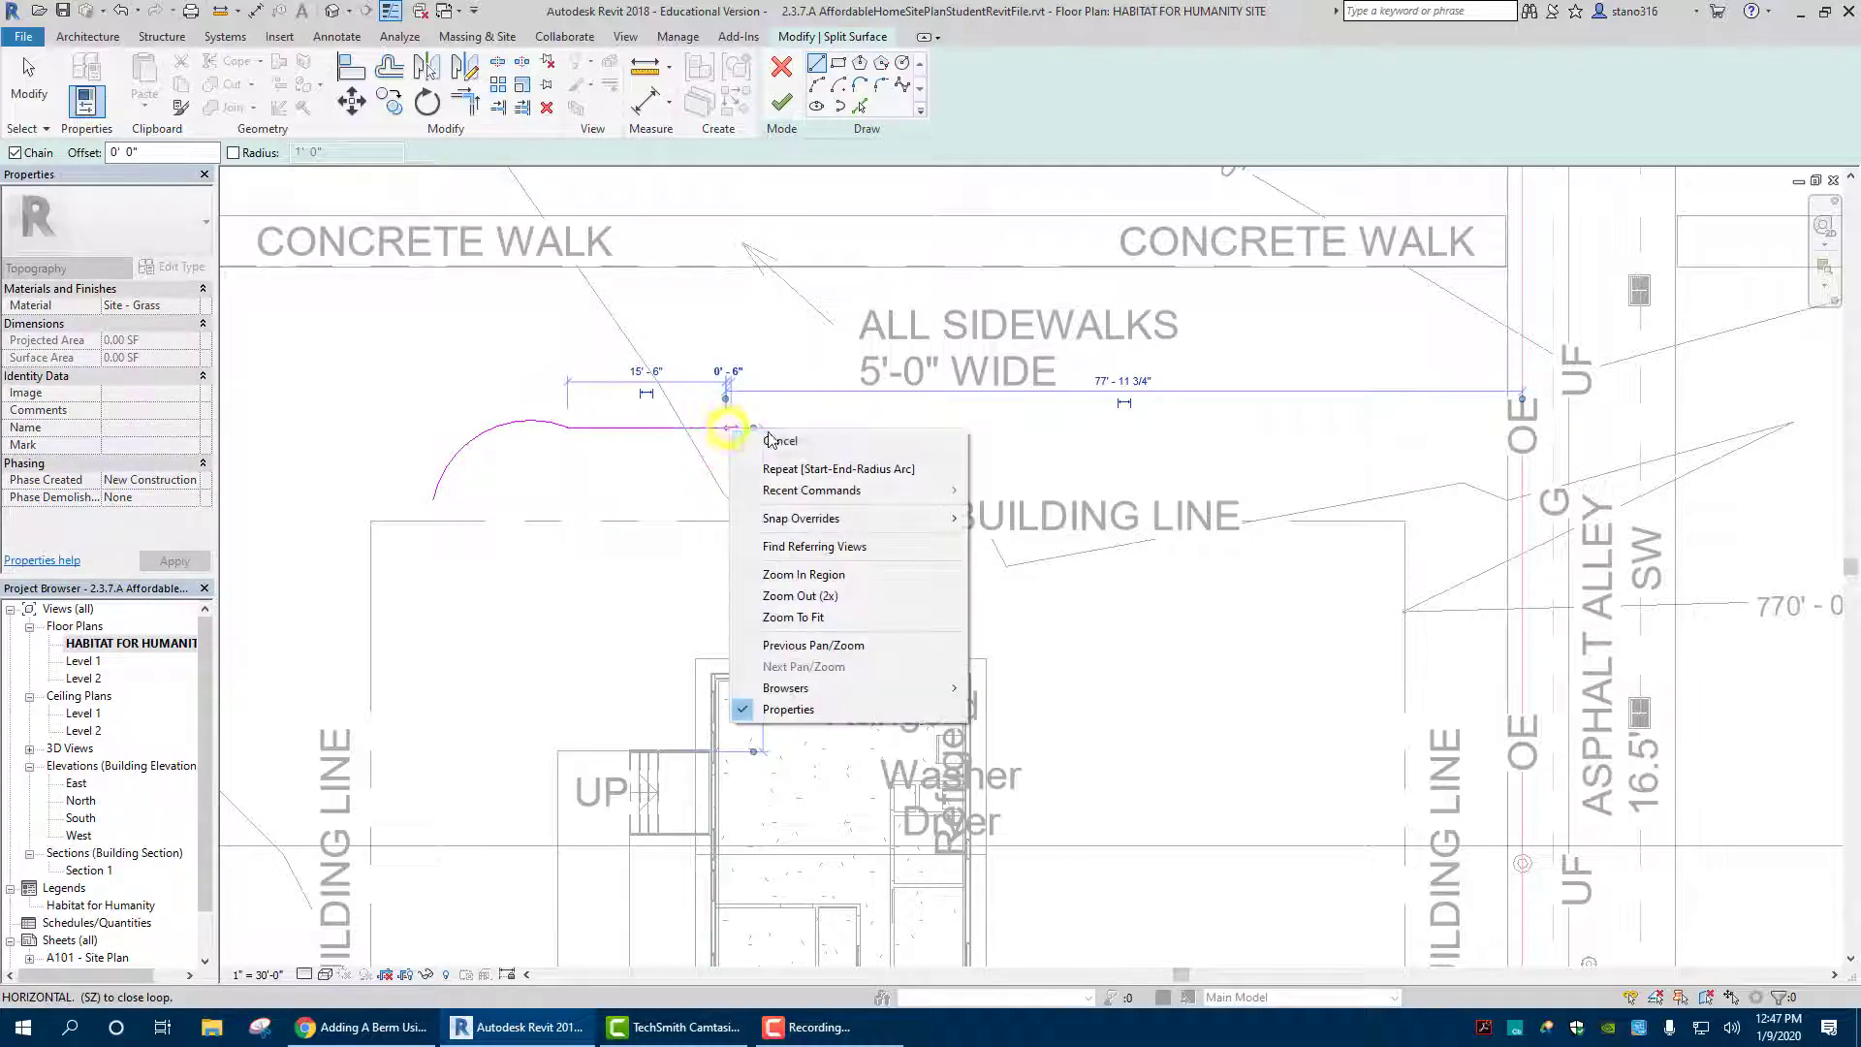
click(769, 436)
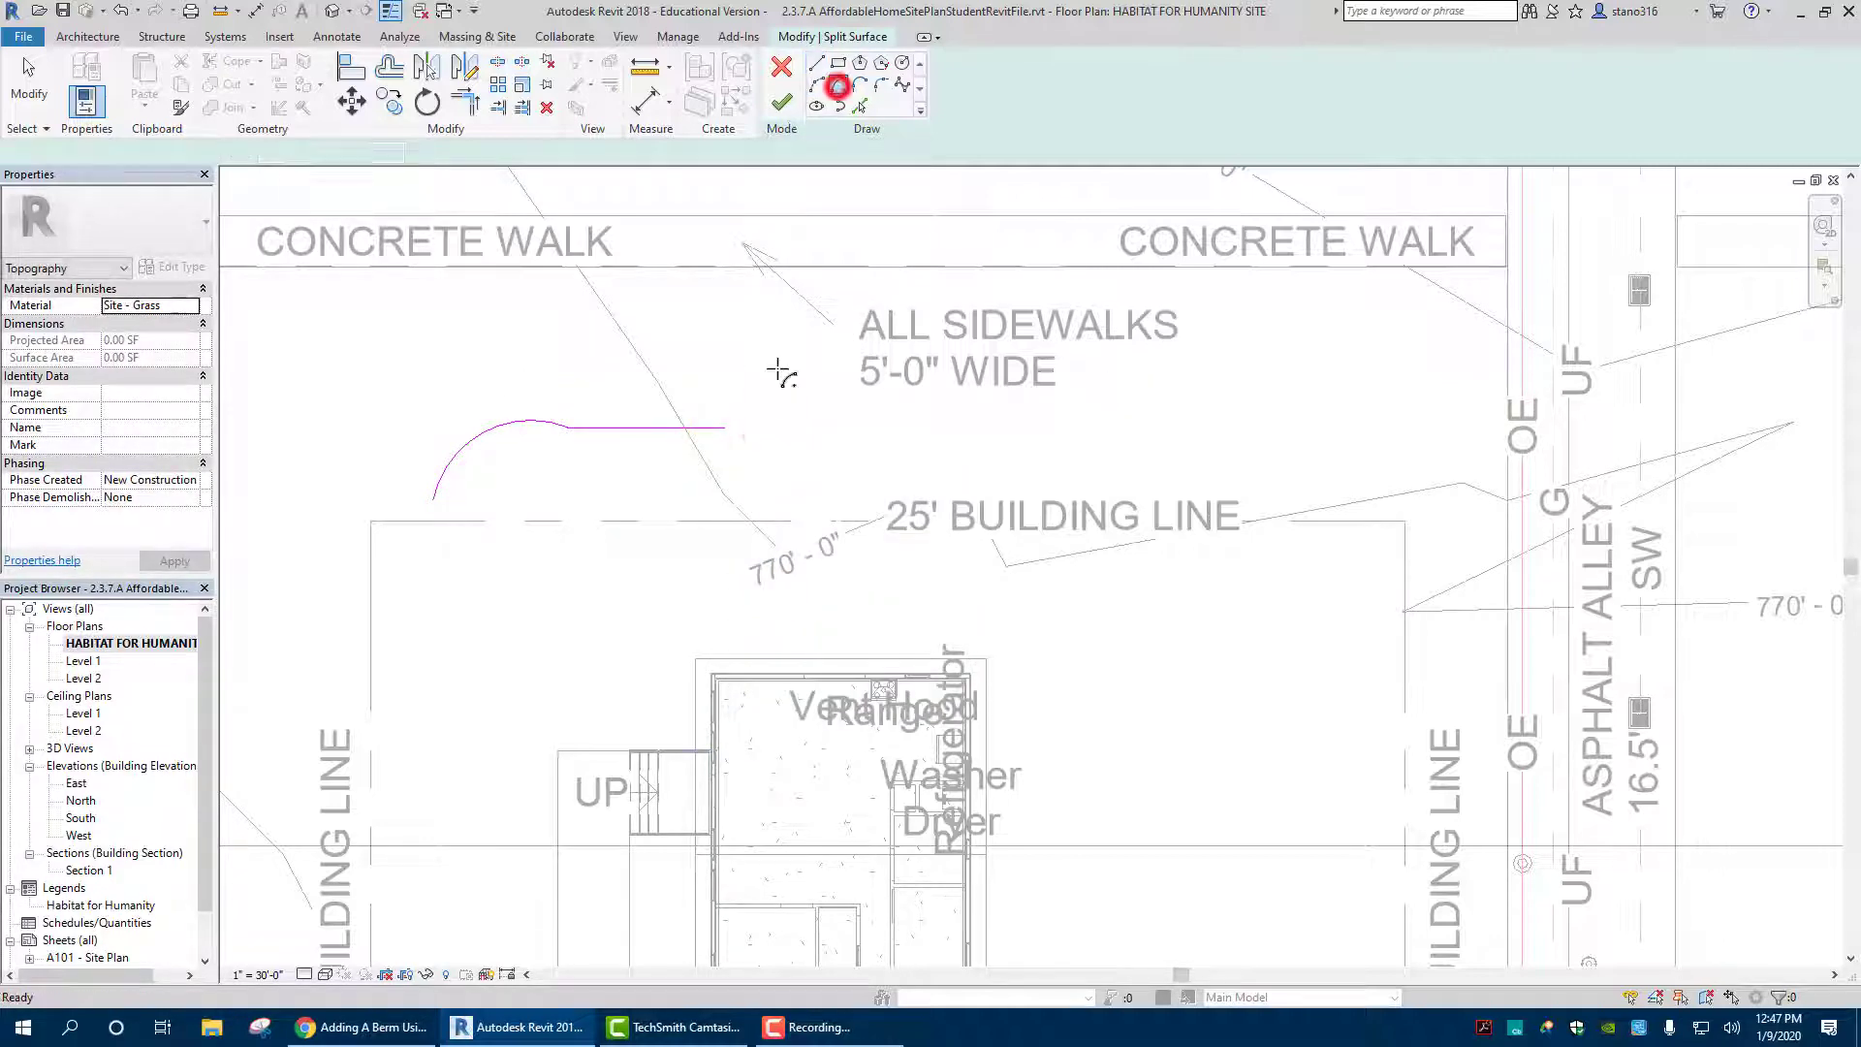
Add the right-hand arc from the top edge down to the building line
click(837, 85)
click(725, 428)
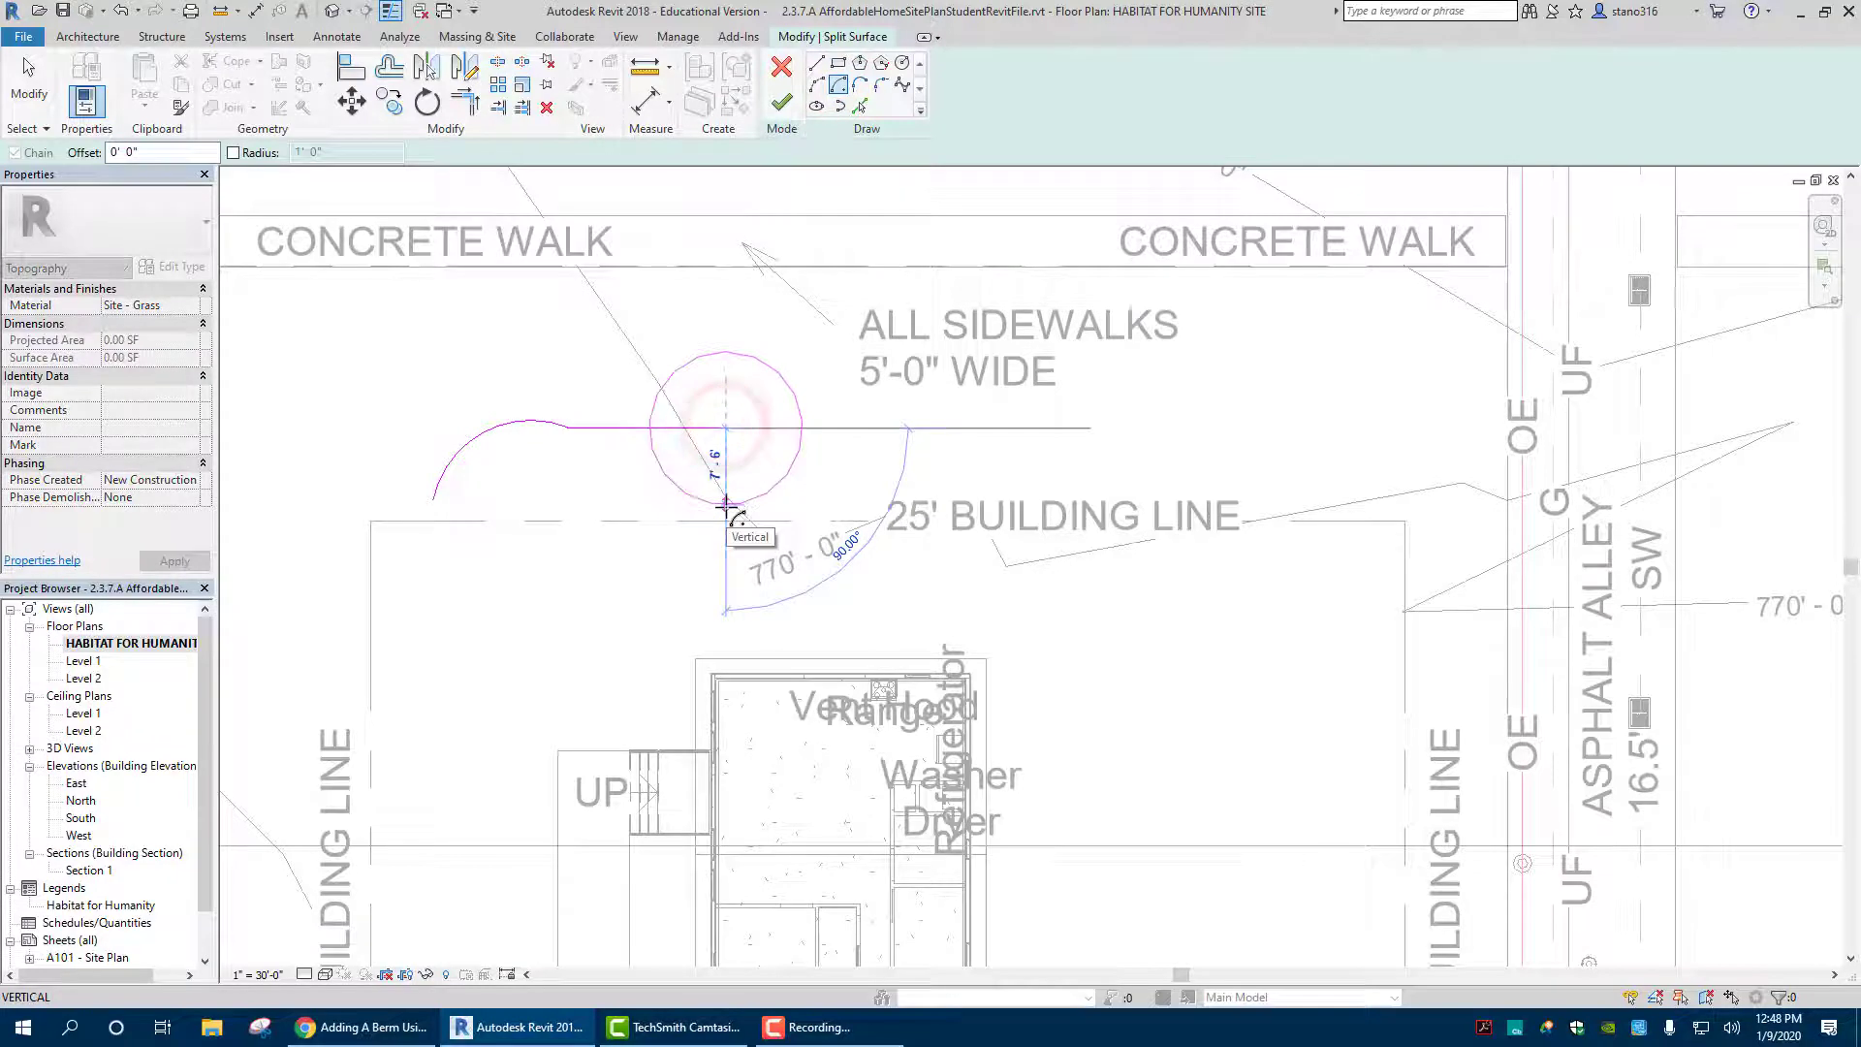
right_click(728, 491)
click(764, 497)
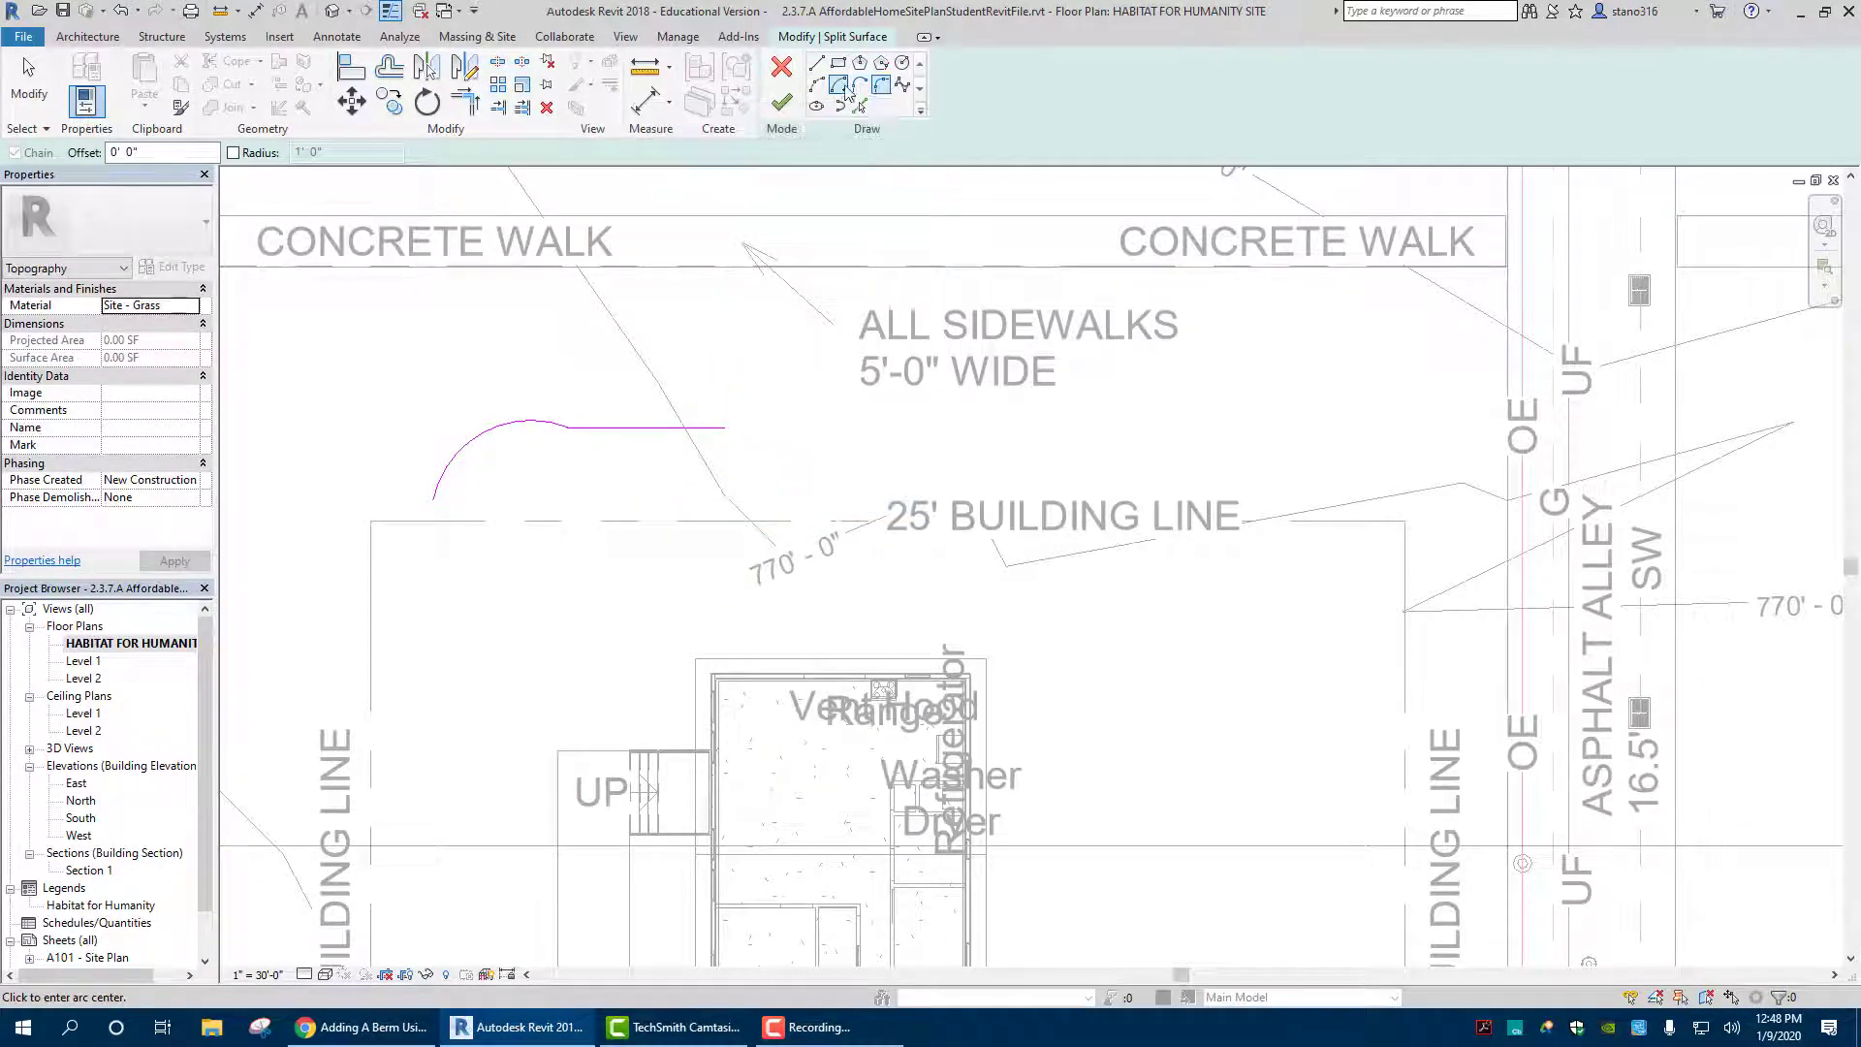
click(818, 84)
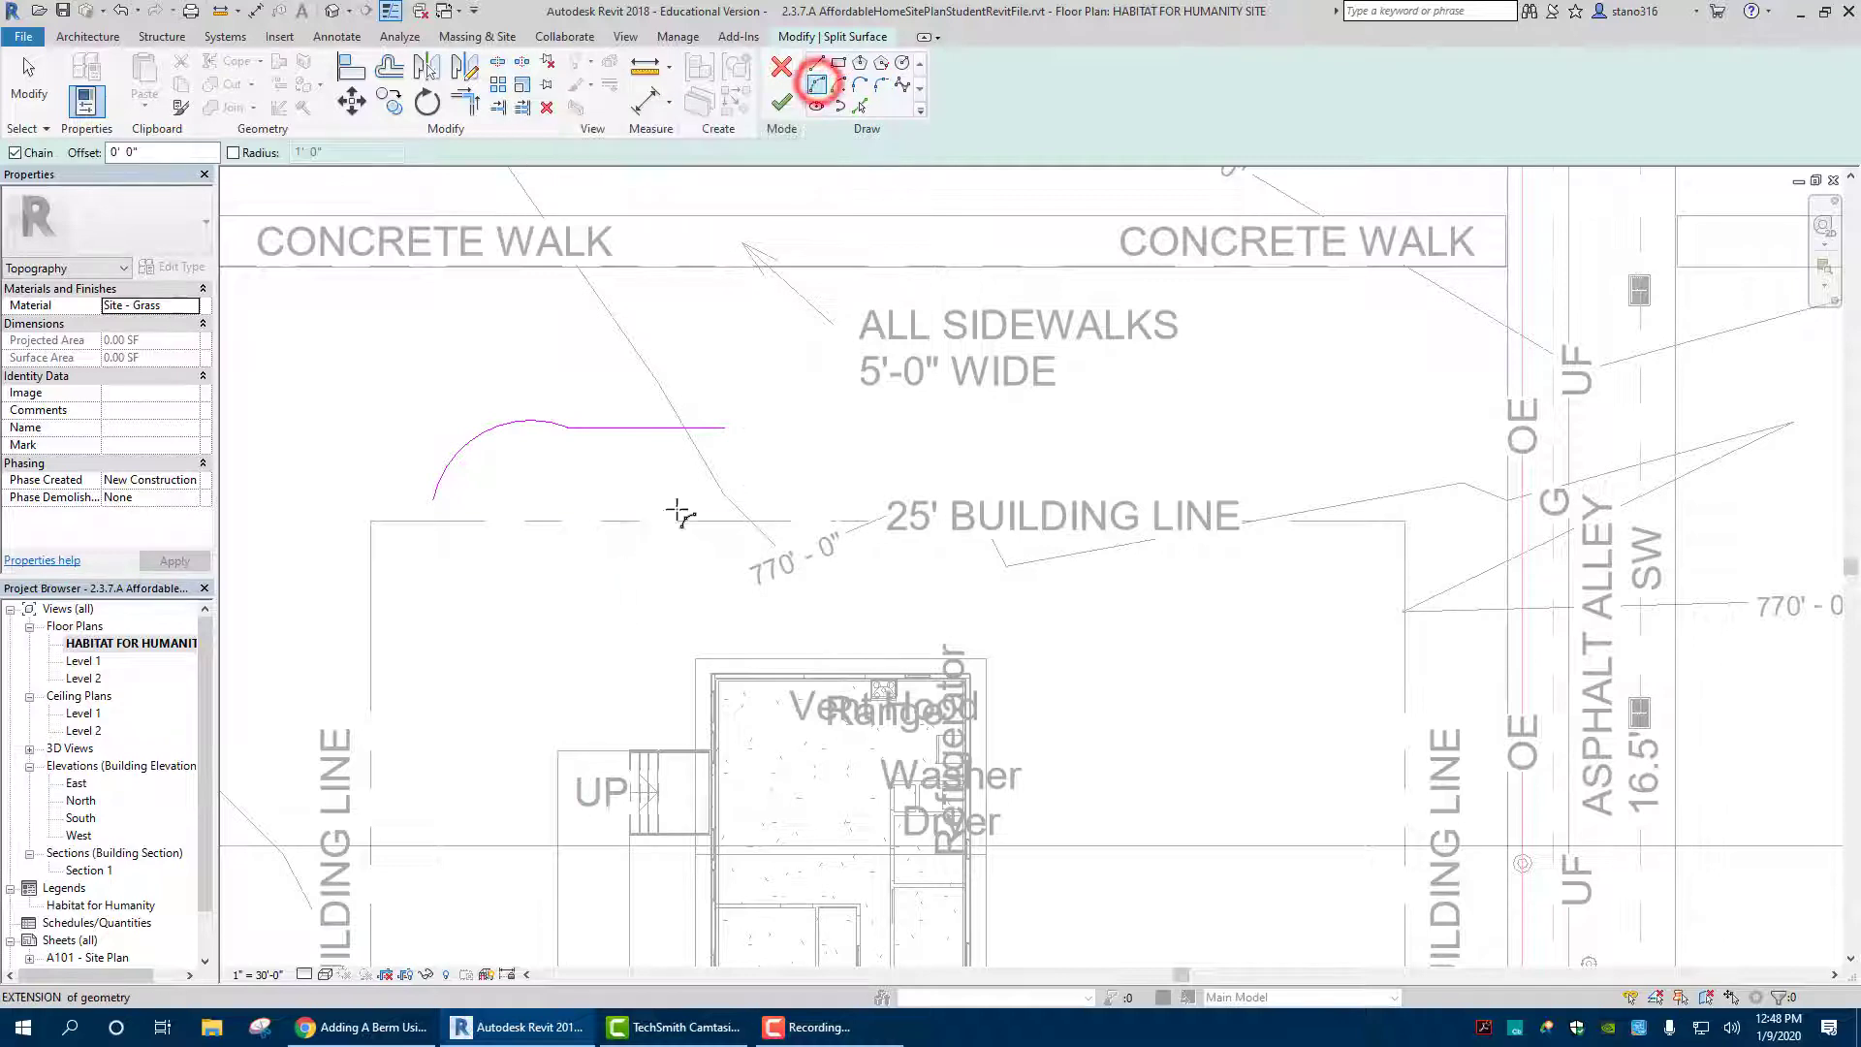
click(724, 433)
click(727, 520)
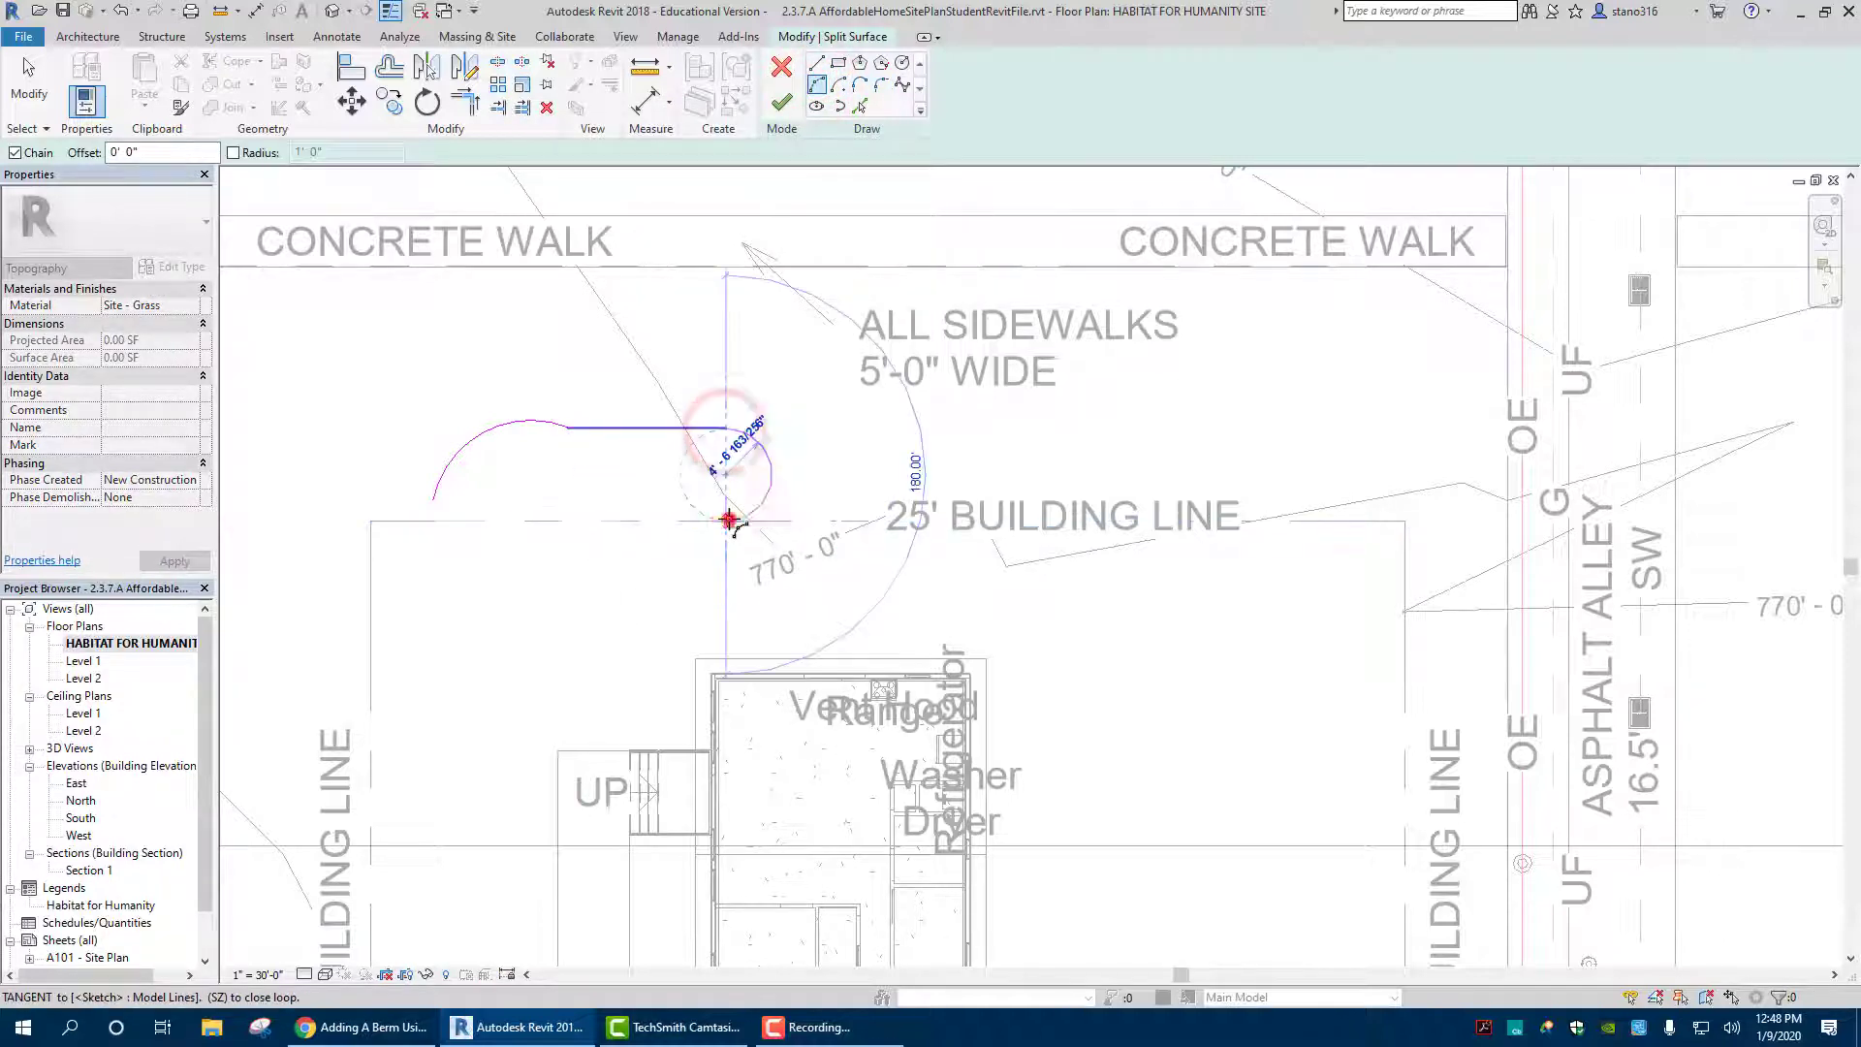
click(766, 484)
right_click(717, 502)
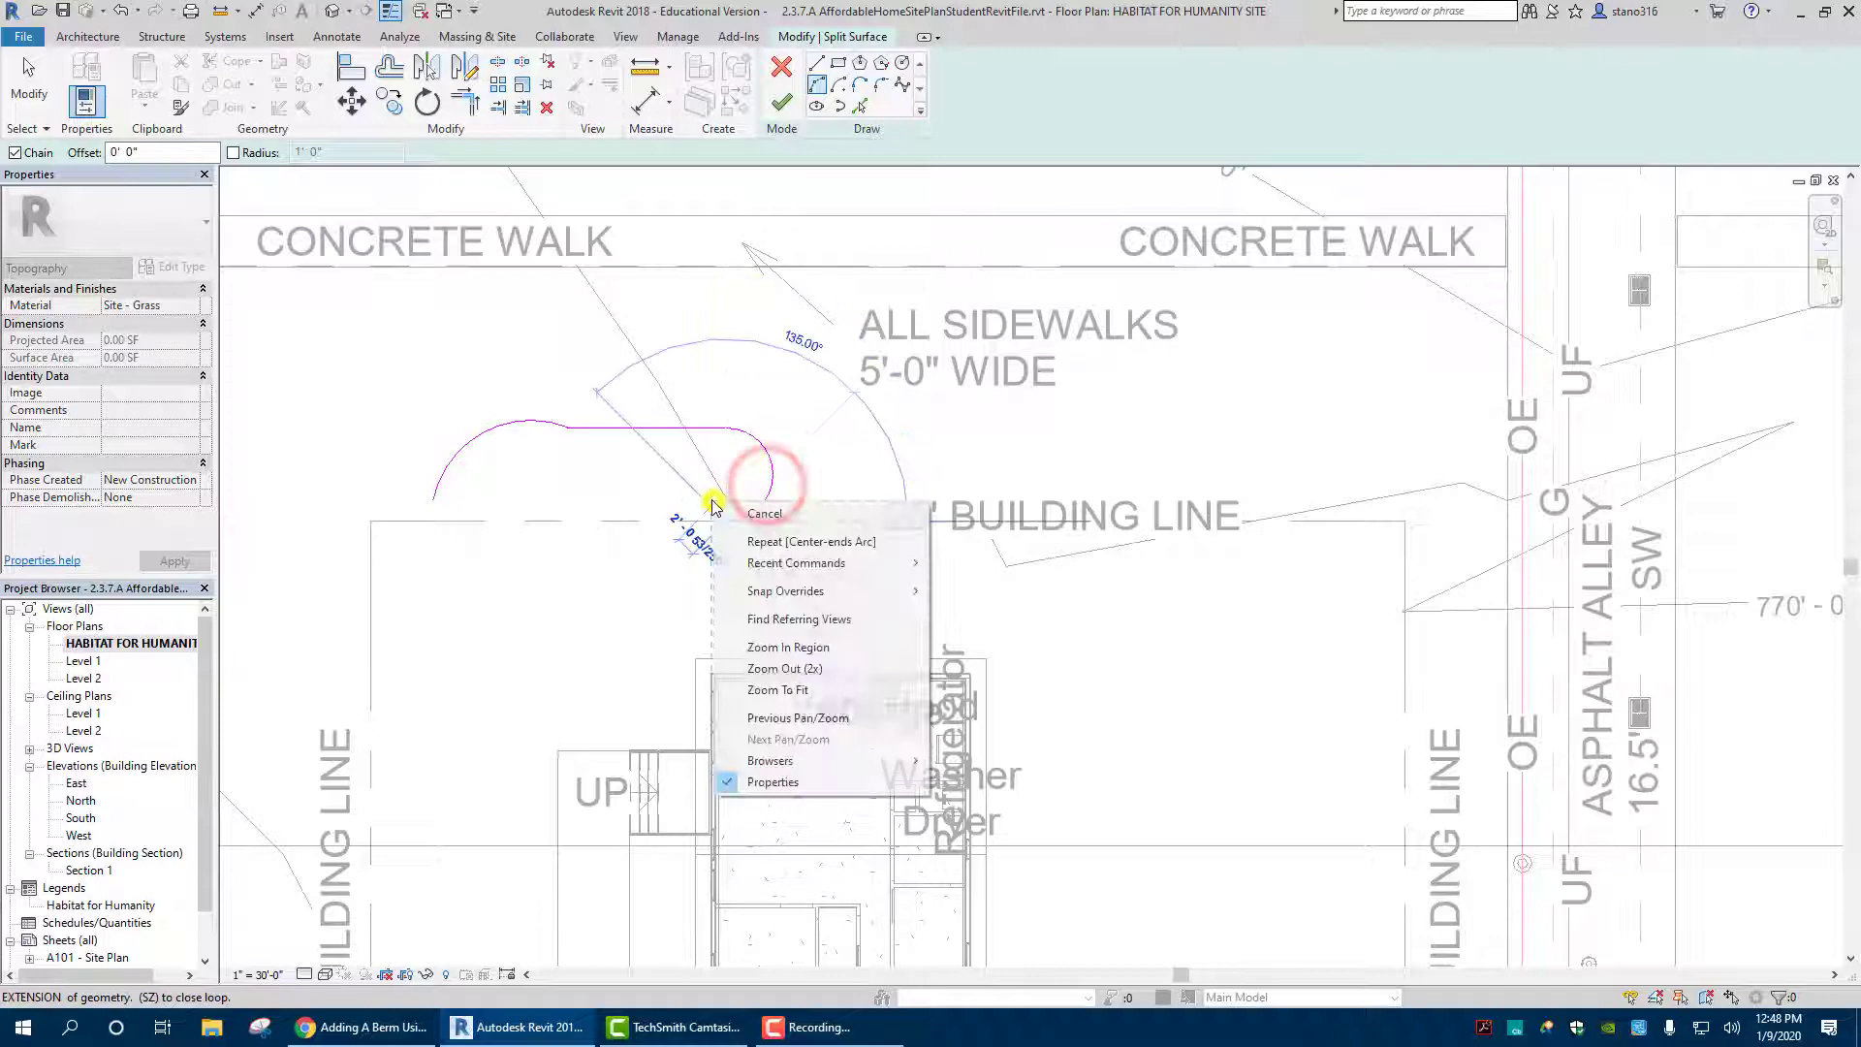
click(760, 513)
Draw the line left along the building line and the inner corner arc
click(819, 65)
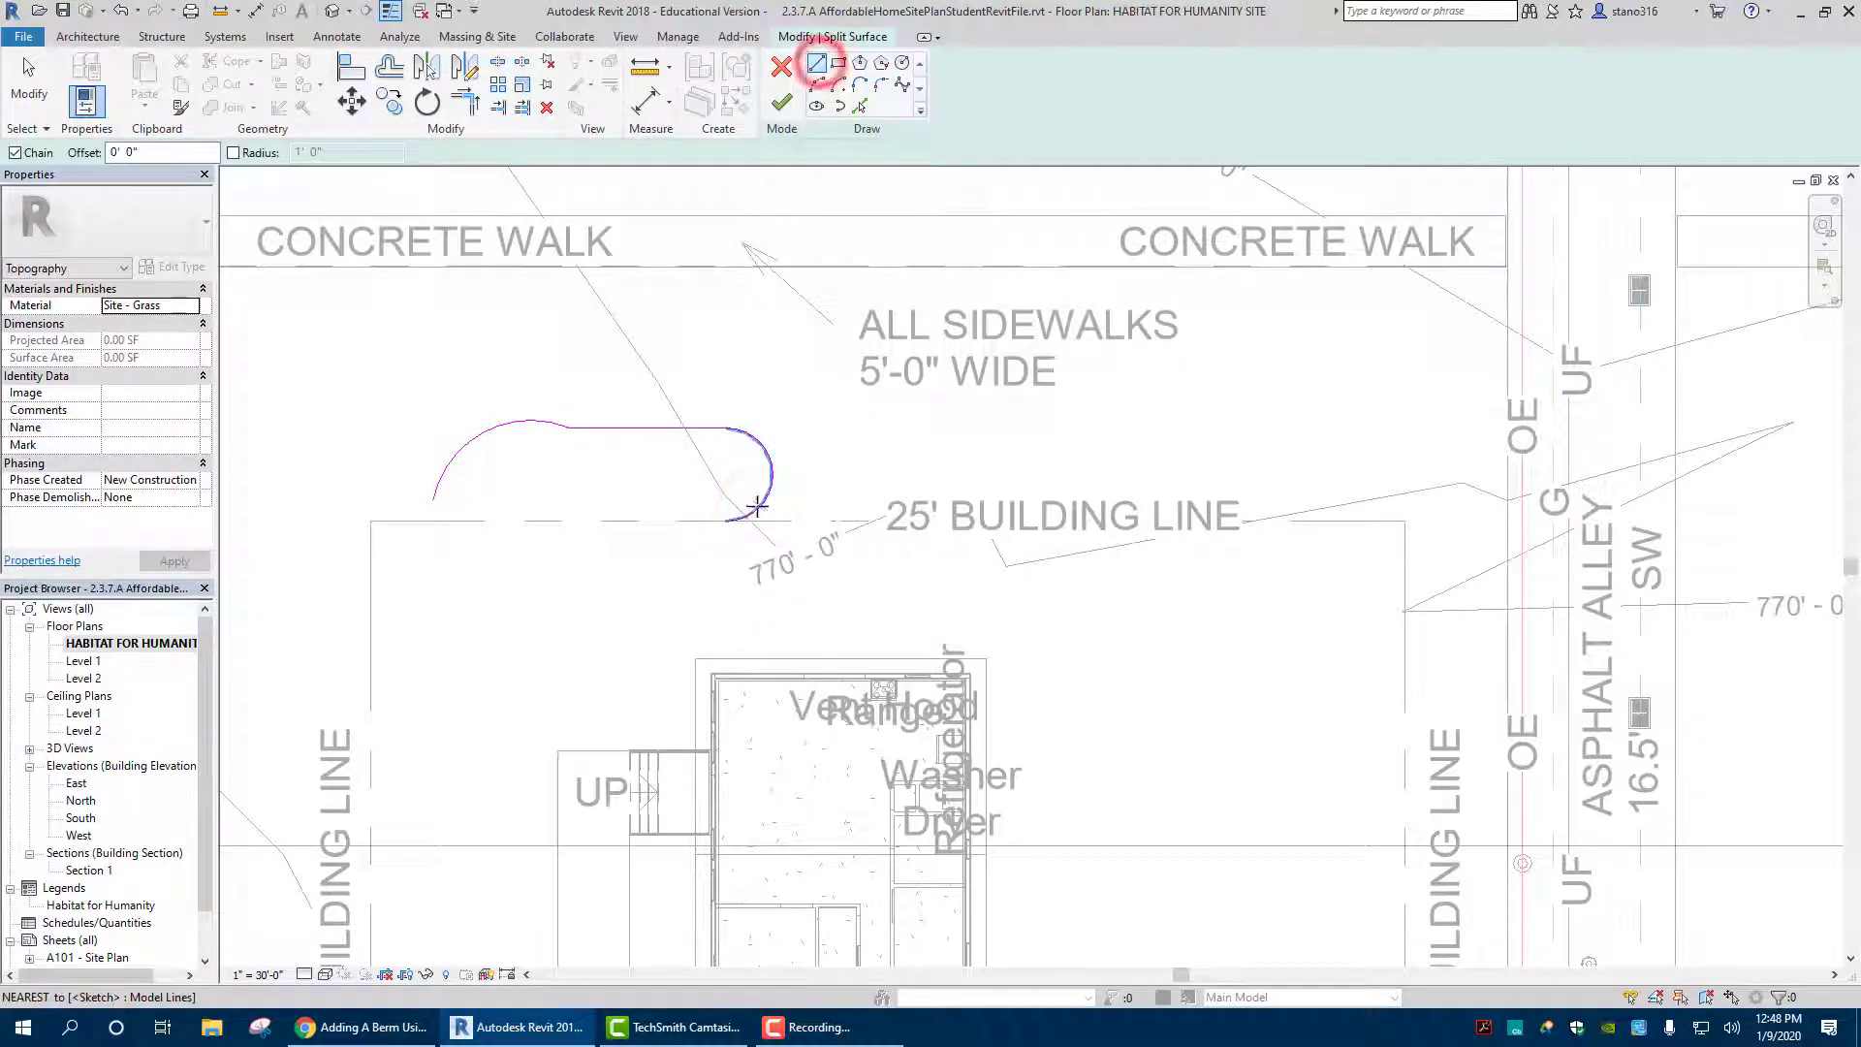
click(726, 523)
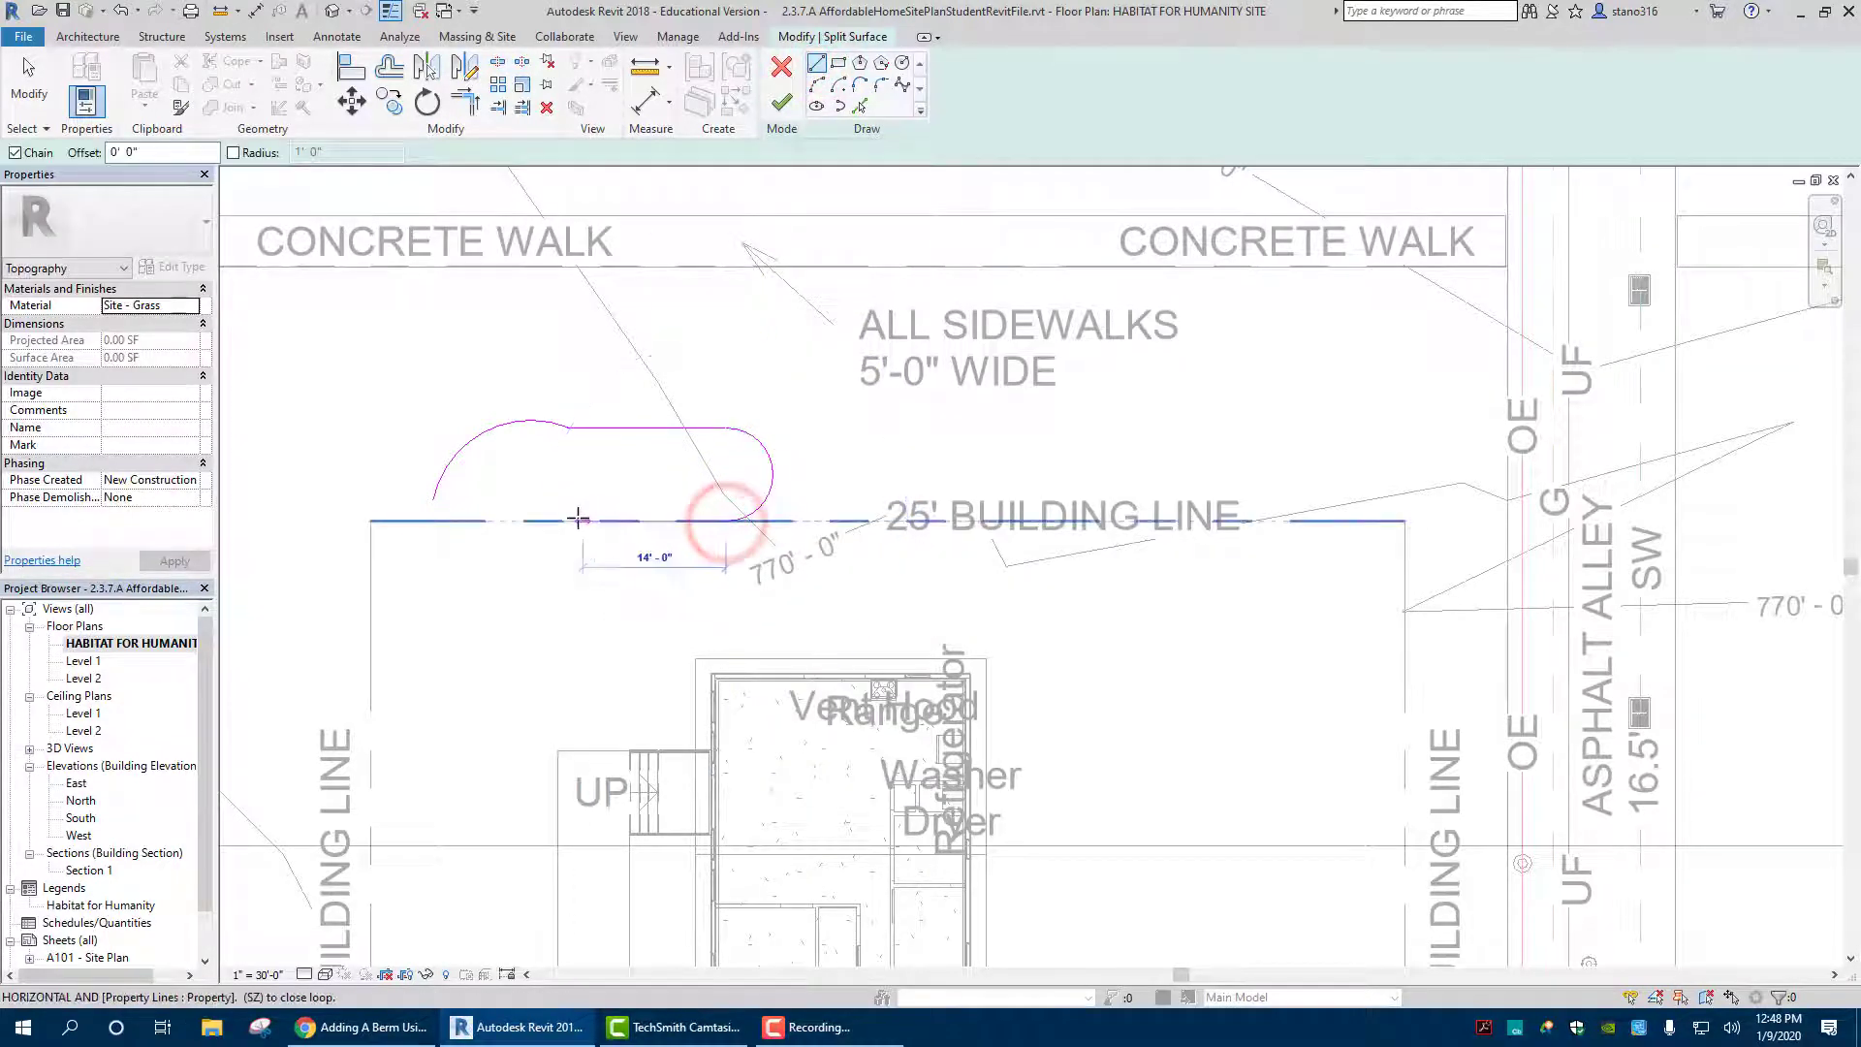
click(578, 518)
right_click(575, 518)
click(602, 529)
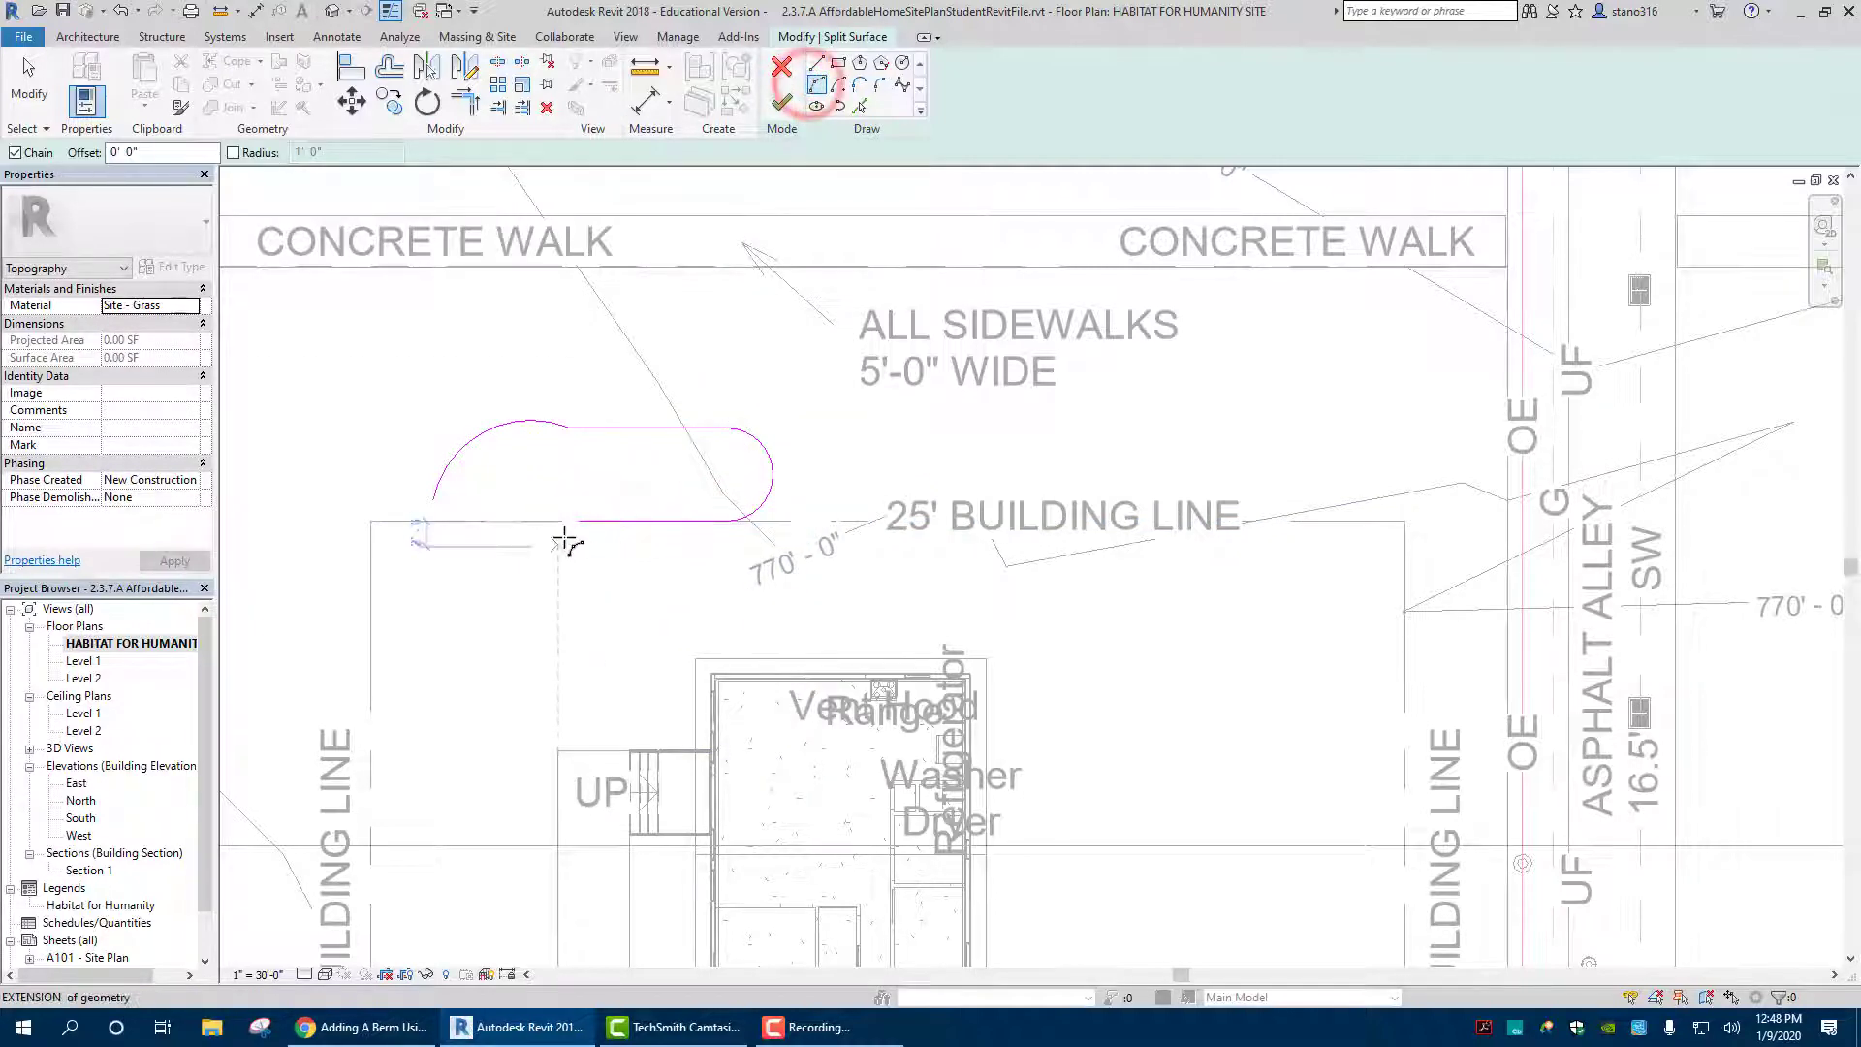
click(527, 581)
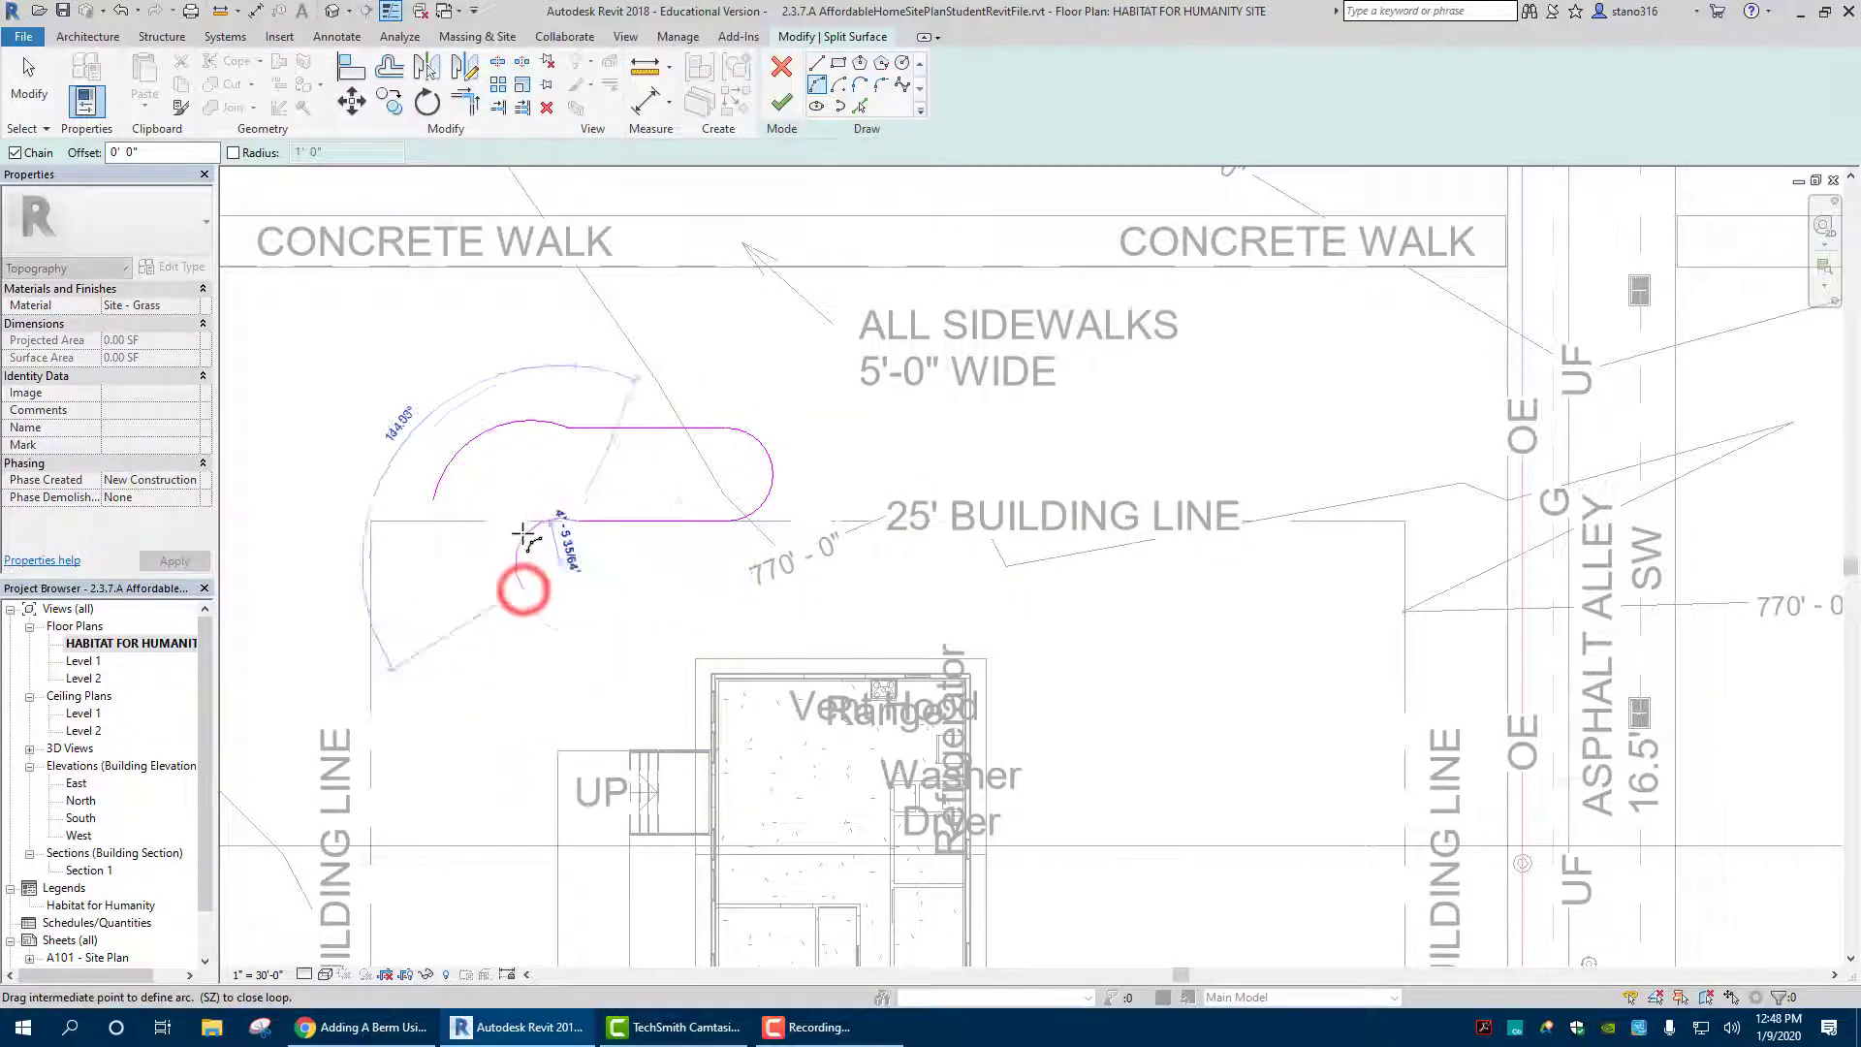
click(525, 534)
right_click(521, 538)
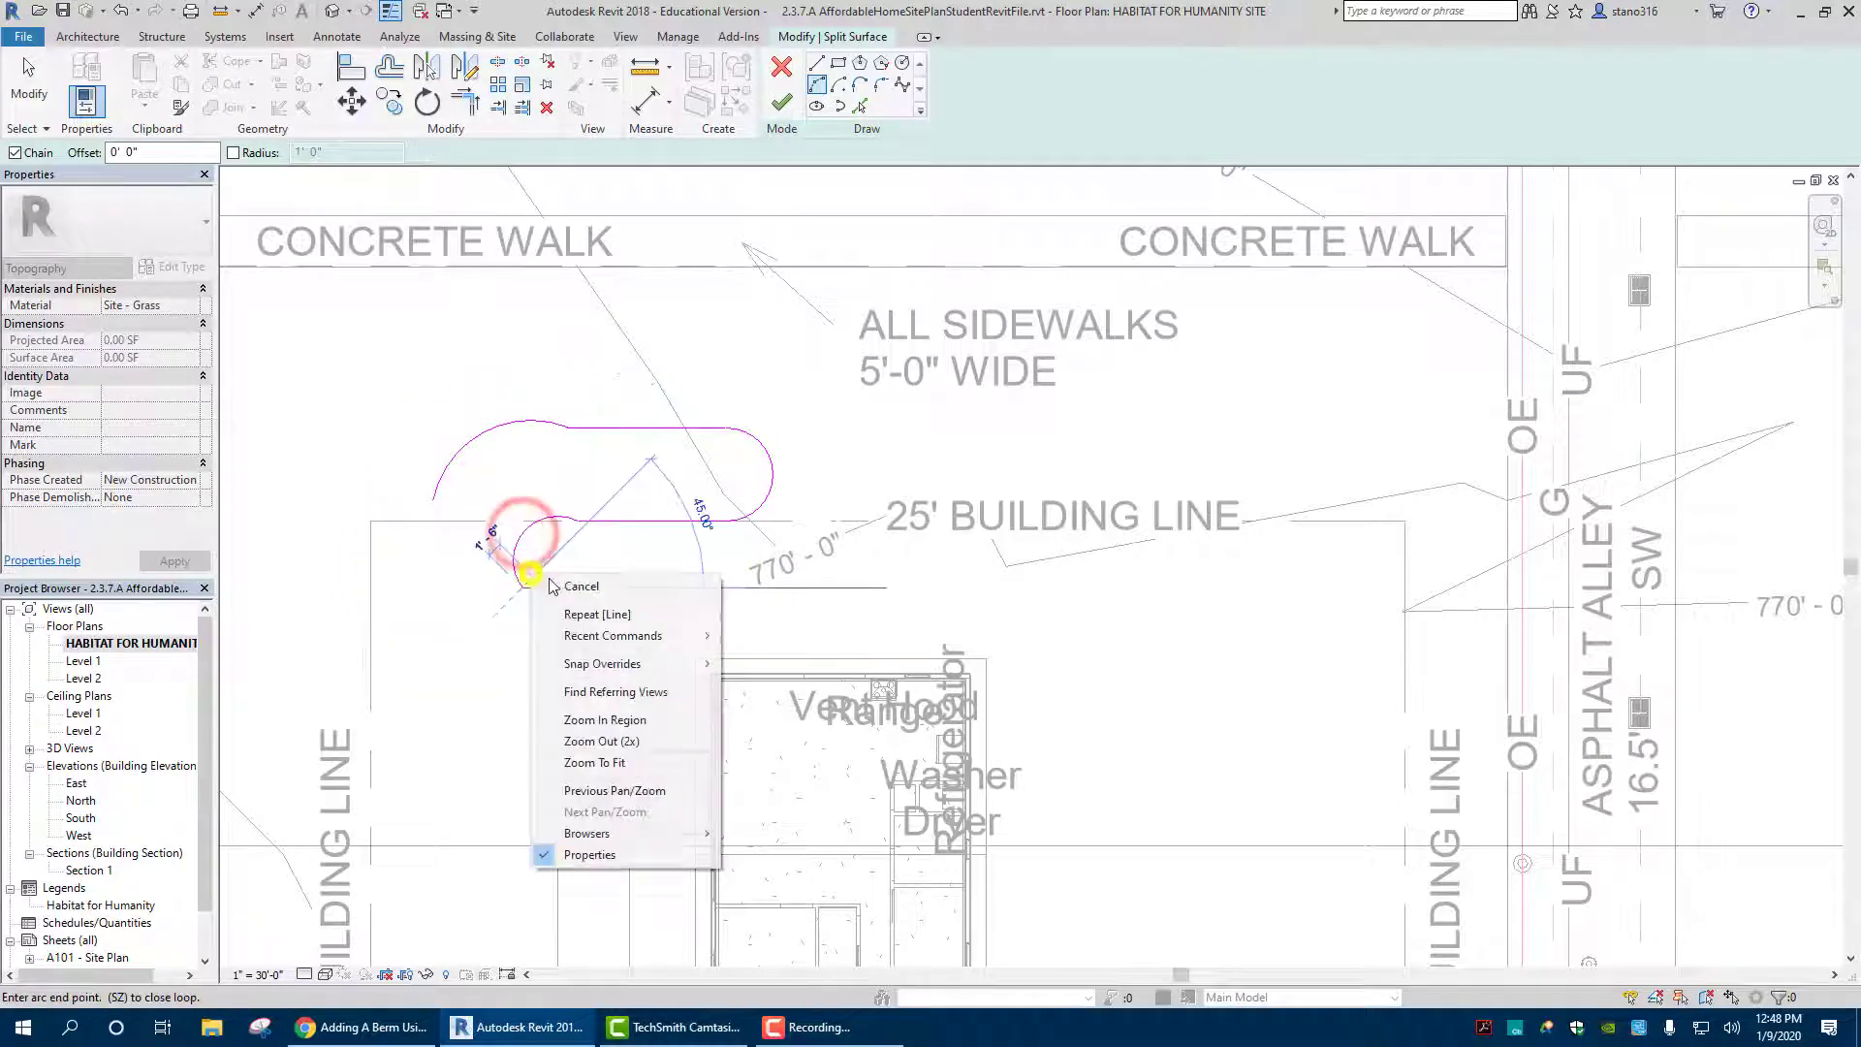
click(579, 586)
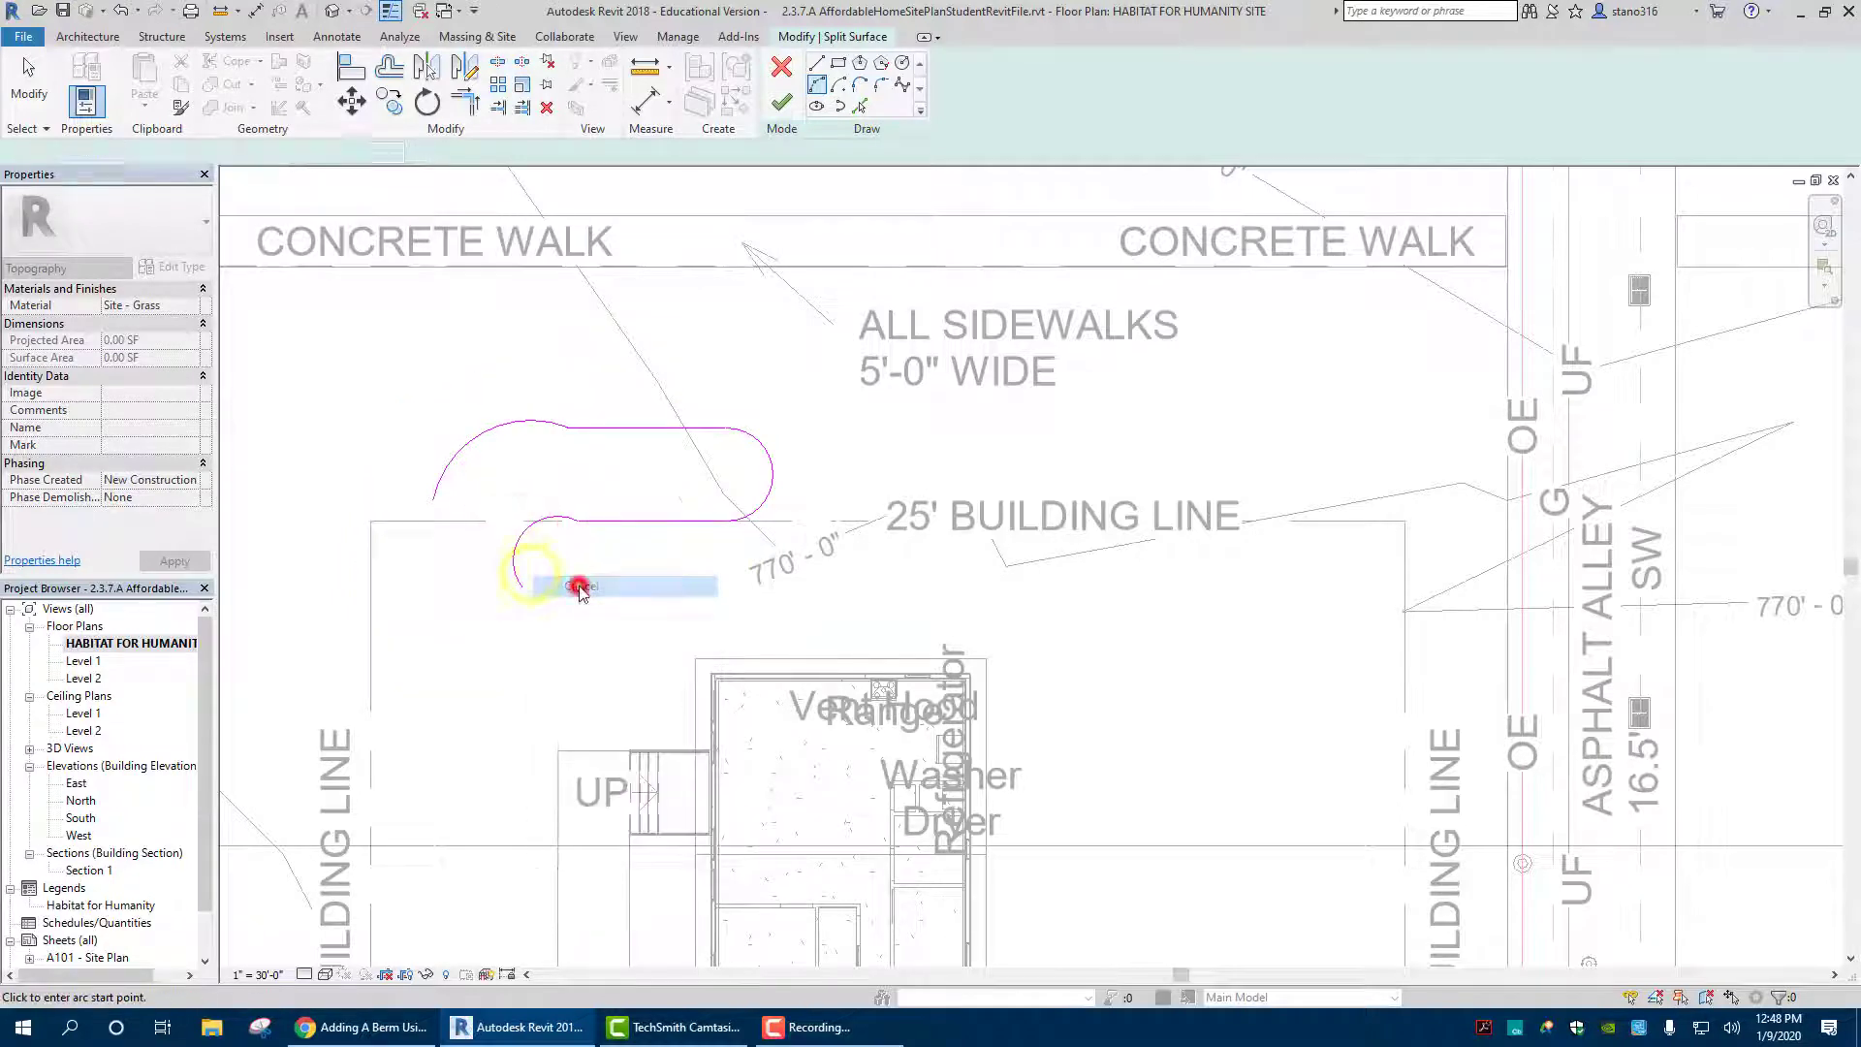
Add the outer vertical edge and the rounded arc at the bottom end
click(822, 63)
click(430, 499)
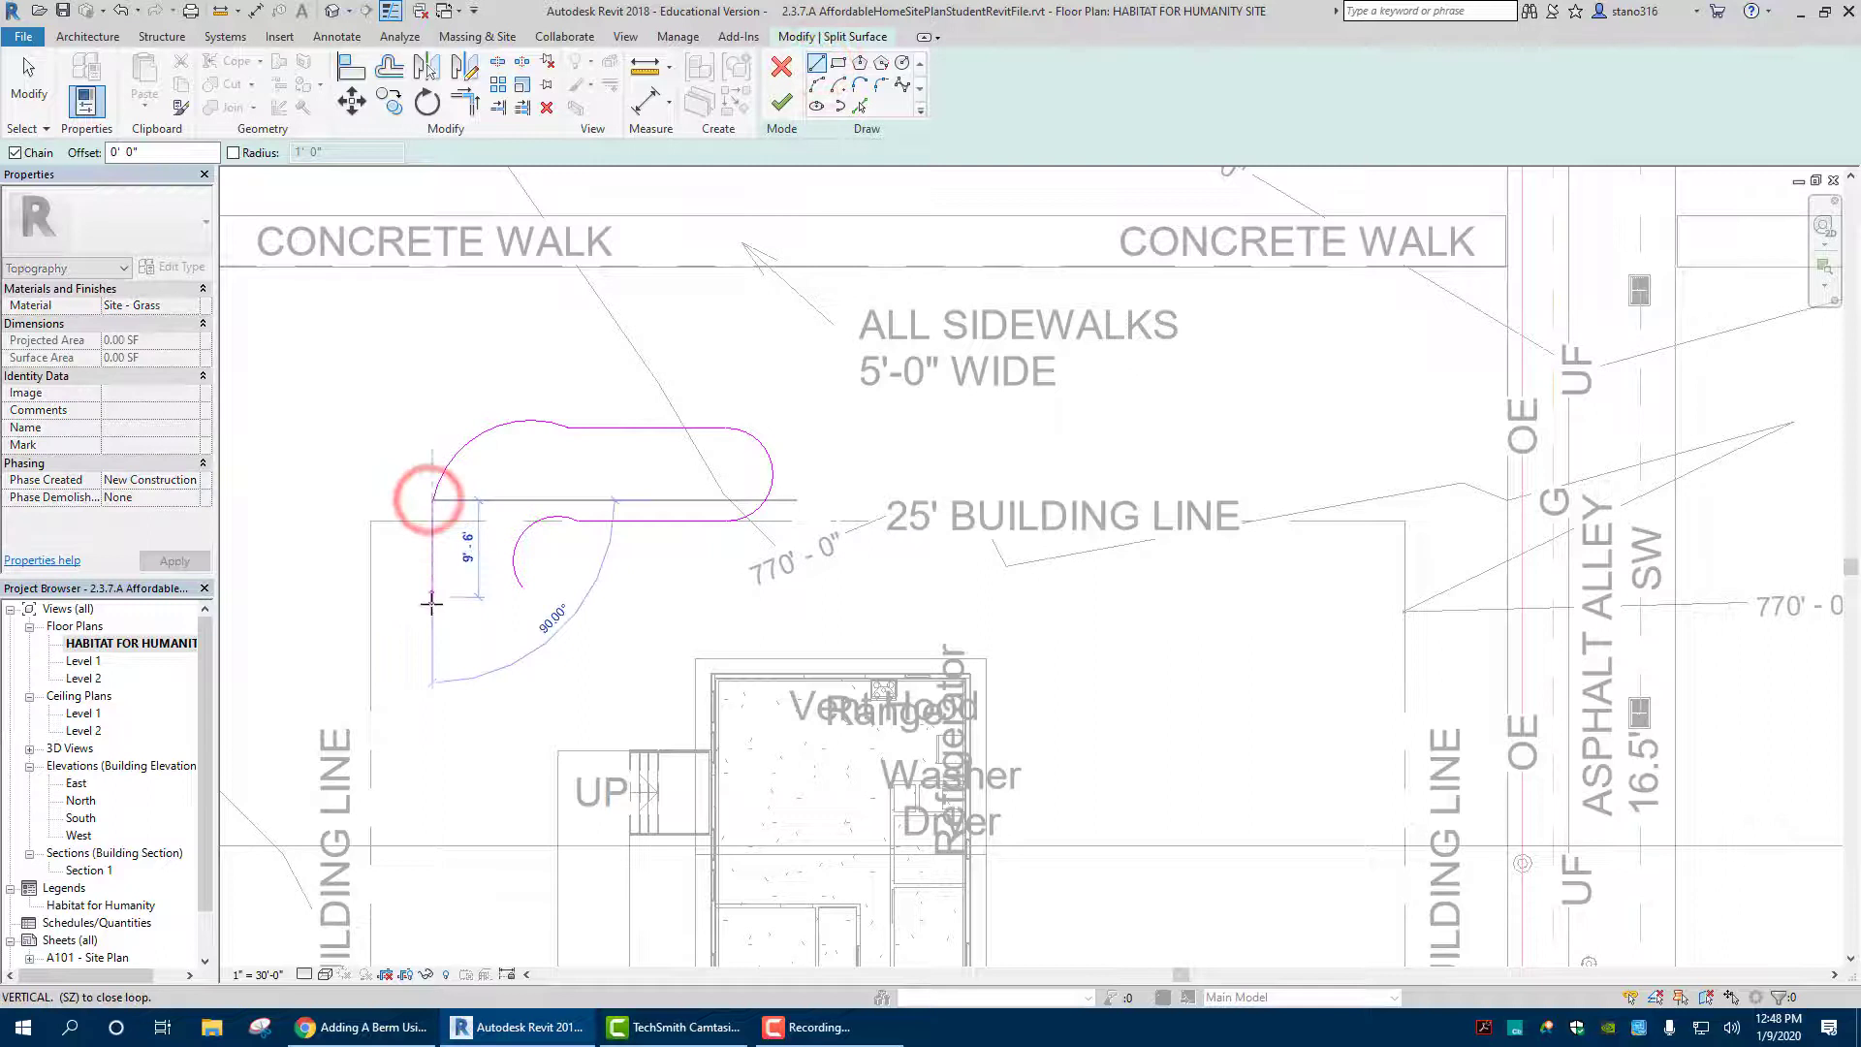
click(423, 645)
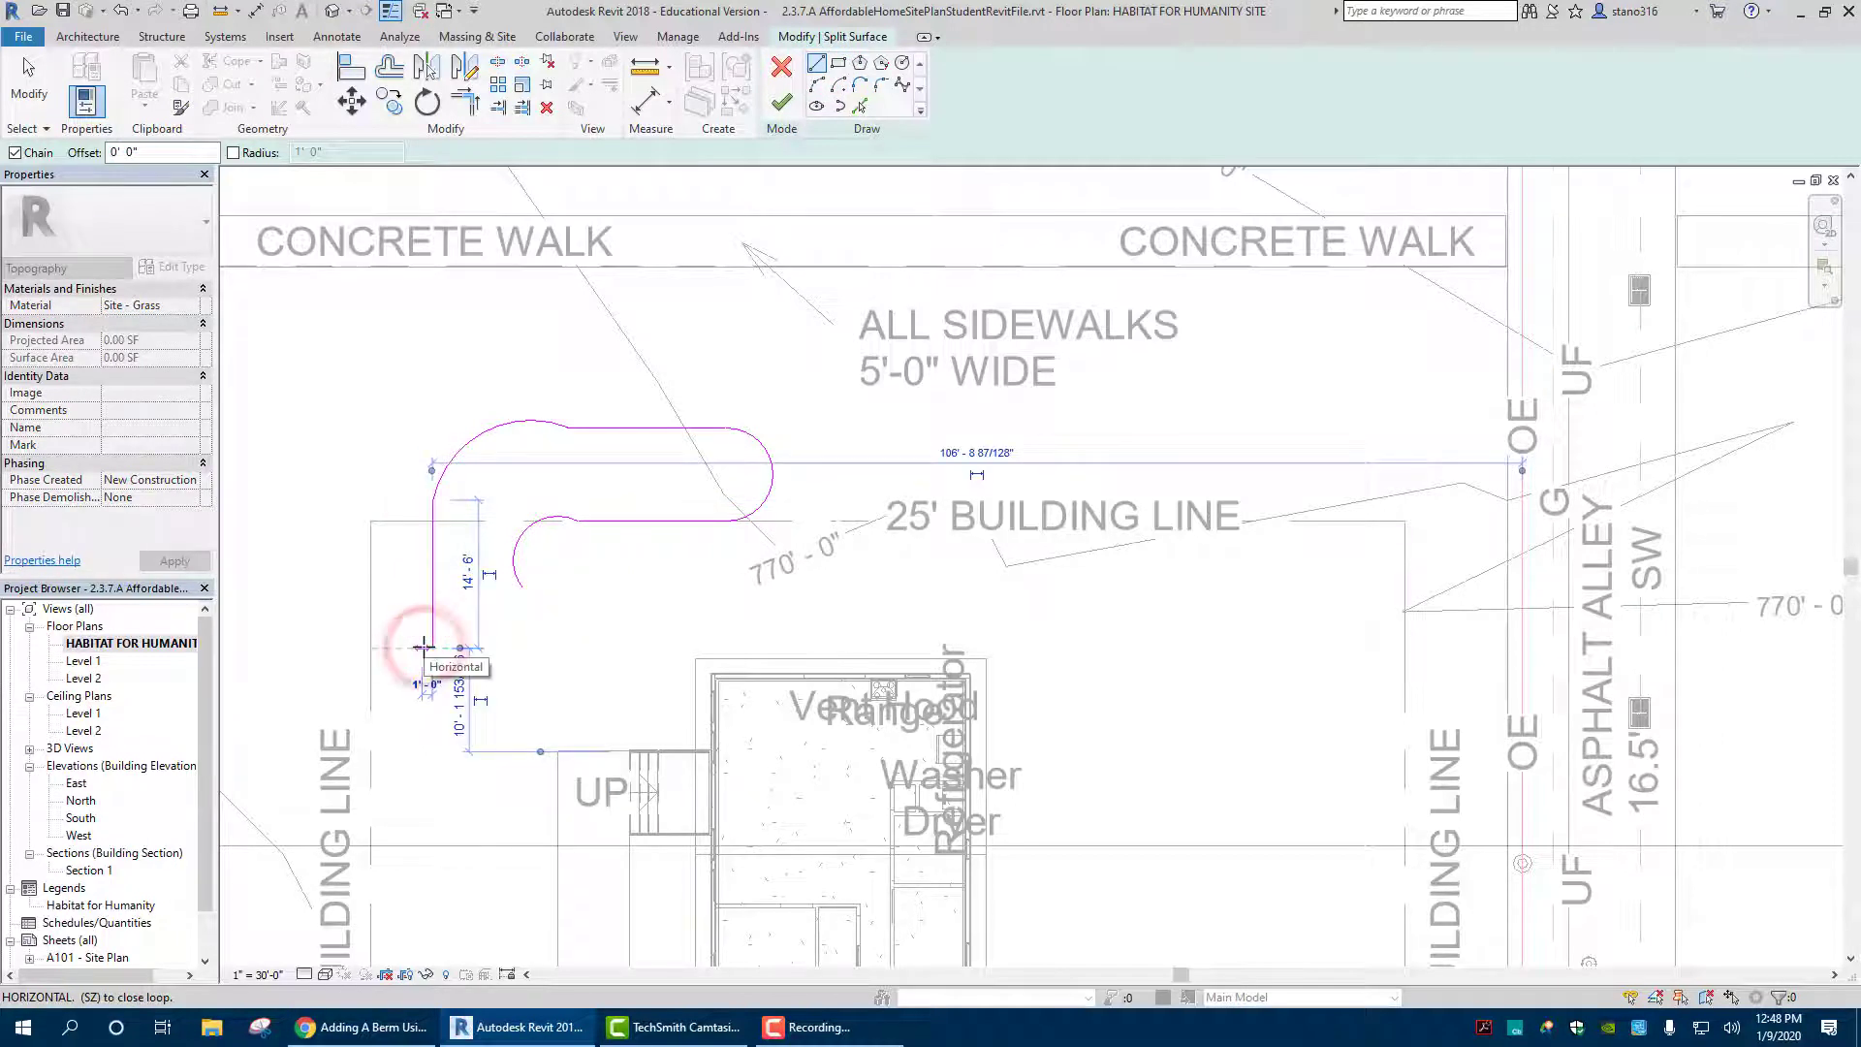
right_click(424, 646)
click(454, 657)
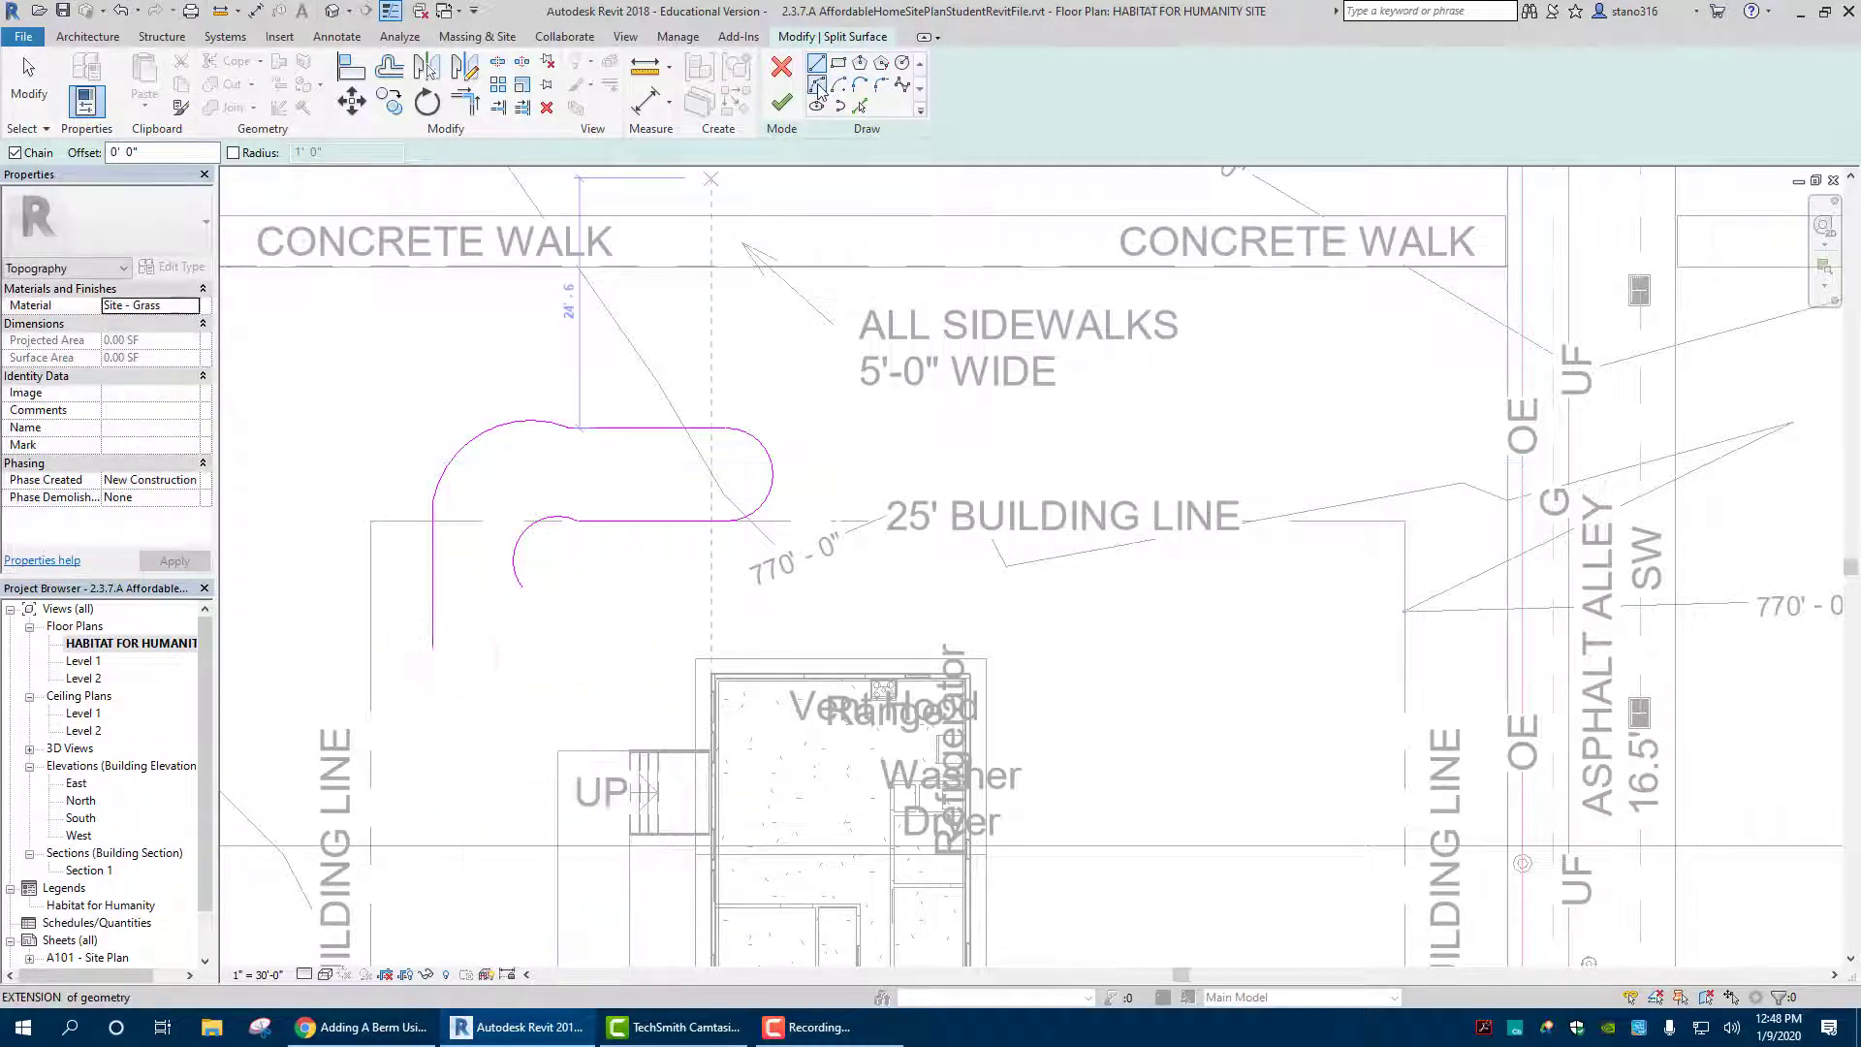
click(819, 89)
click(434, 650)
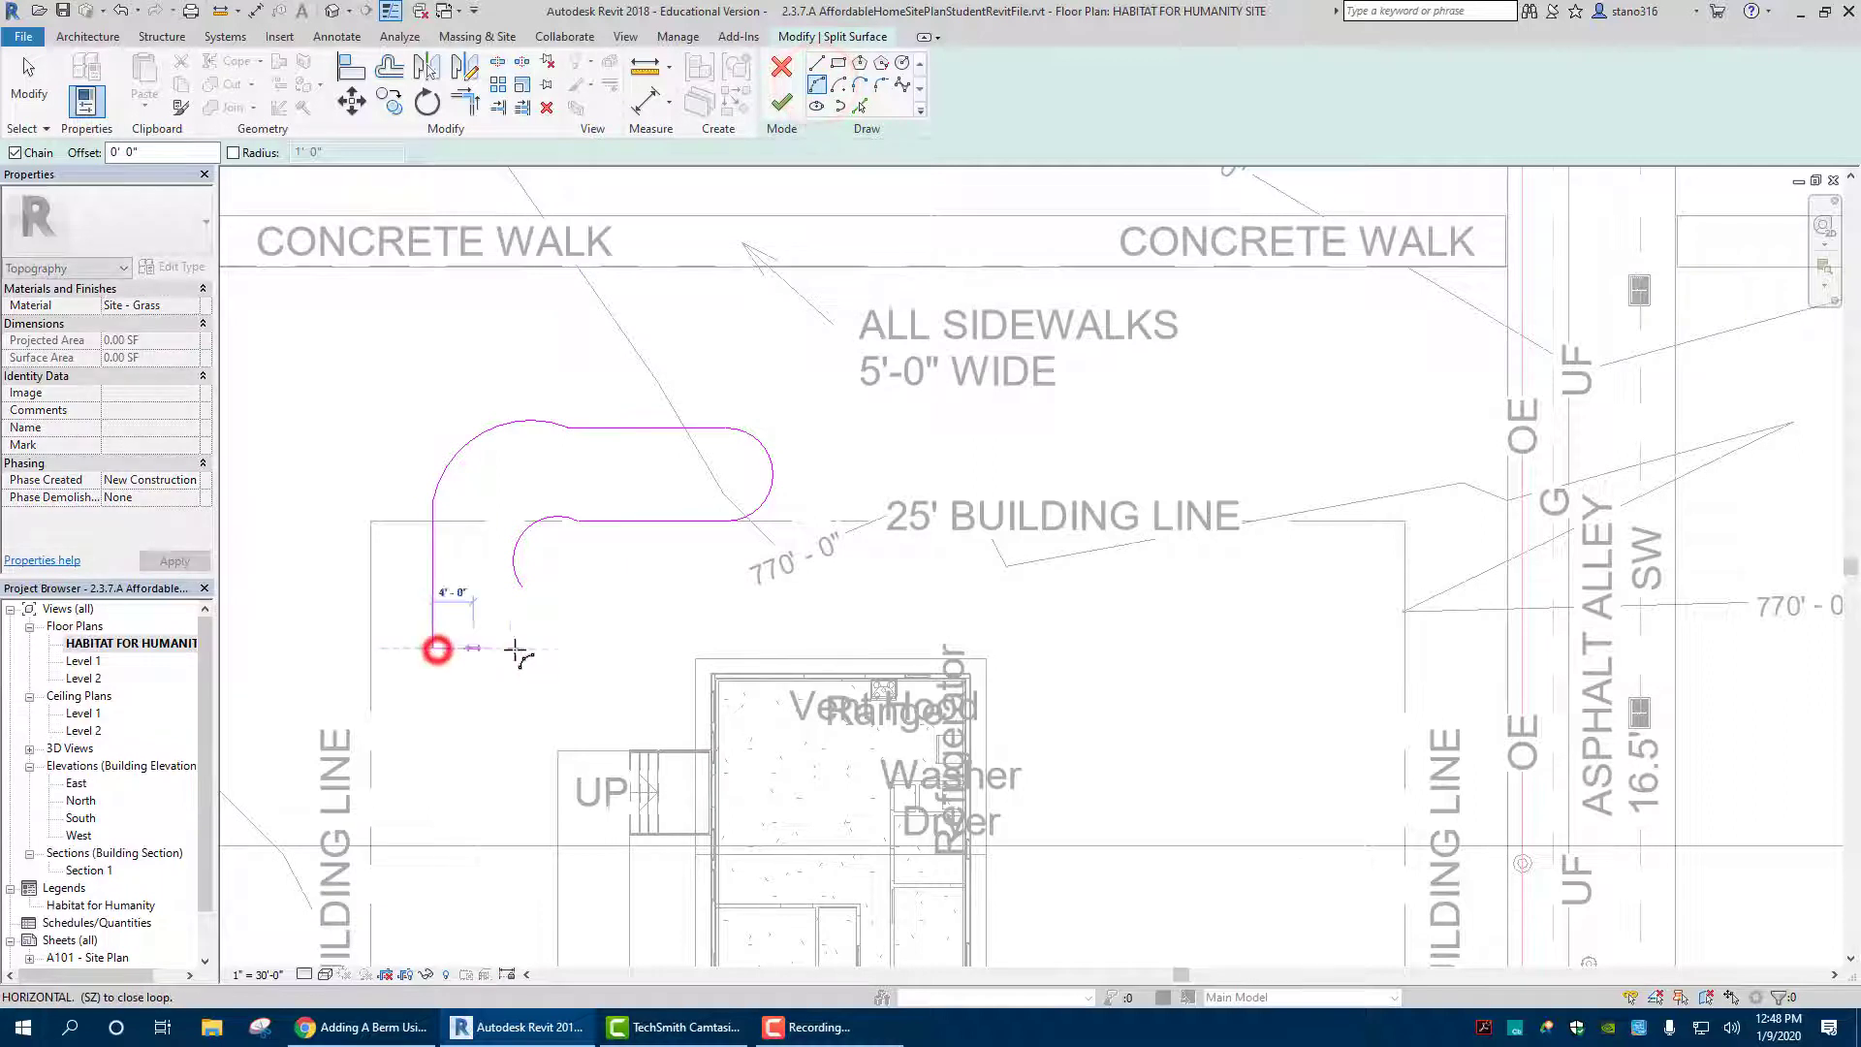
click(519, 649)
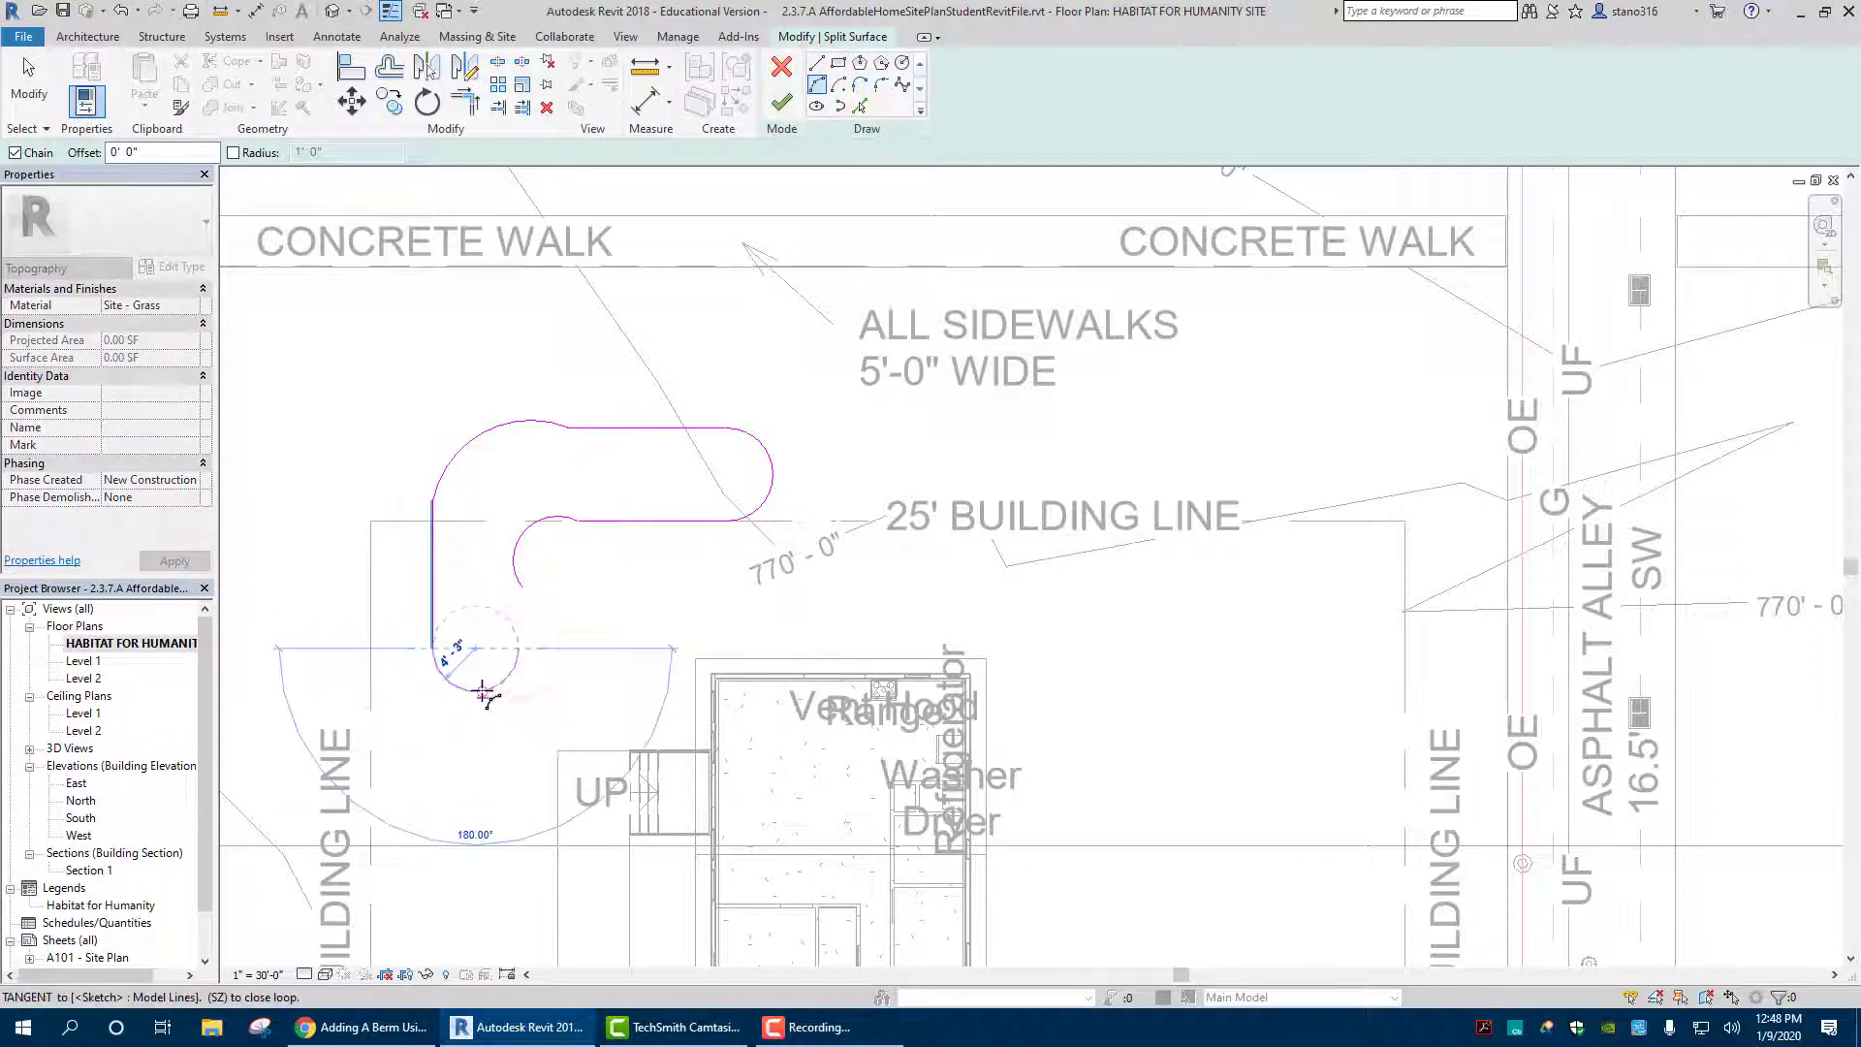
click(481, 692)
right_click(492, 647)
click(593, 658)
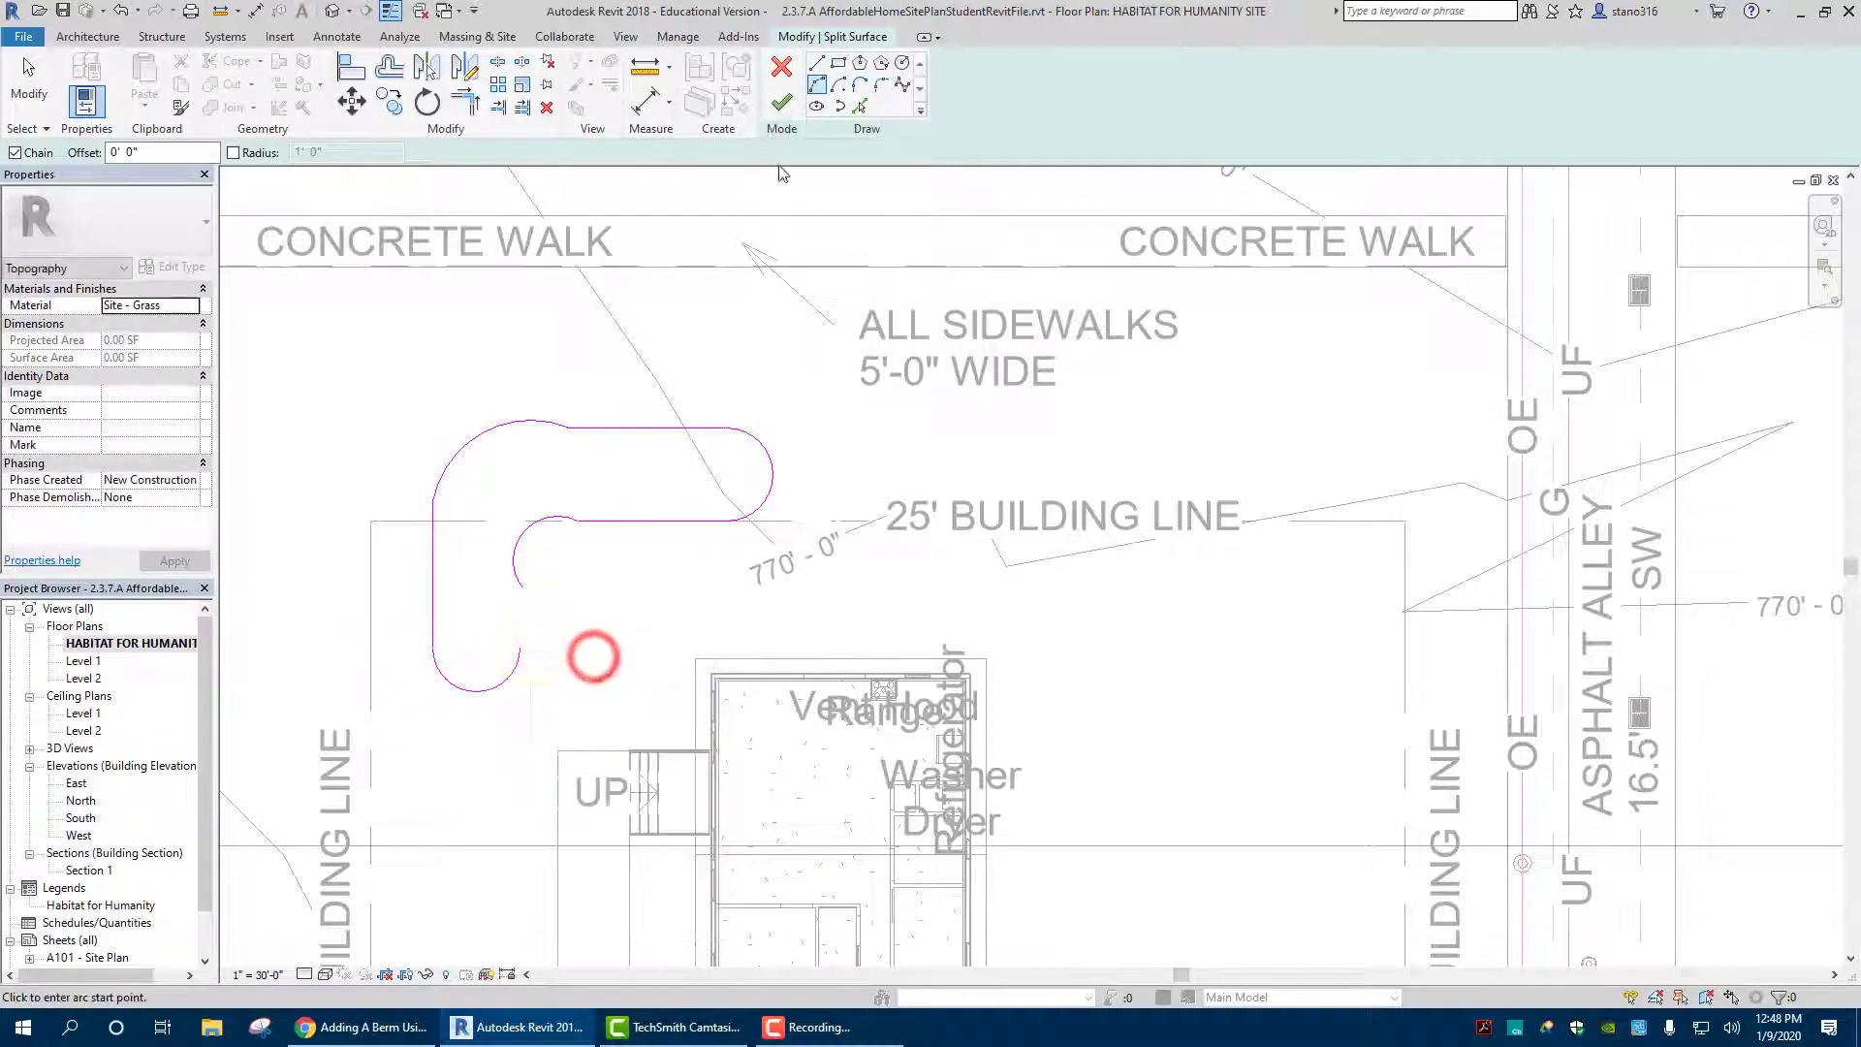
Draw the inner vertical line from the bottom arc up to the corner arc
click(520, 647)
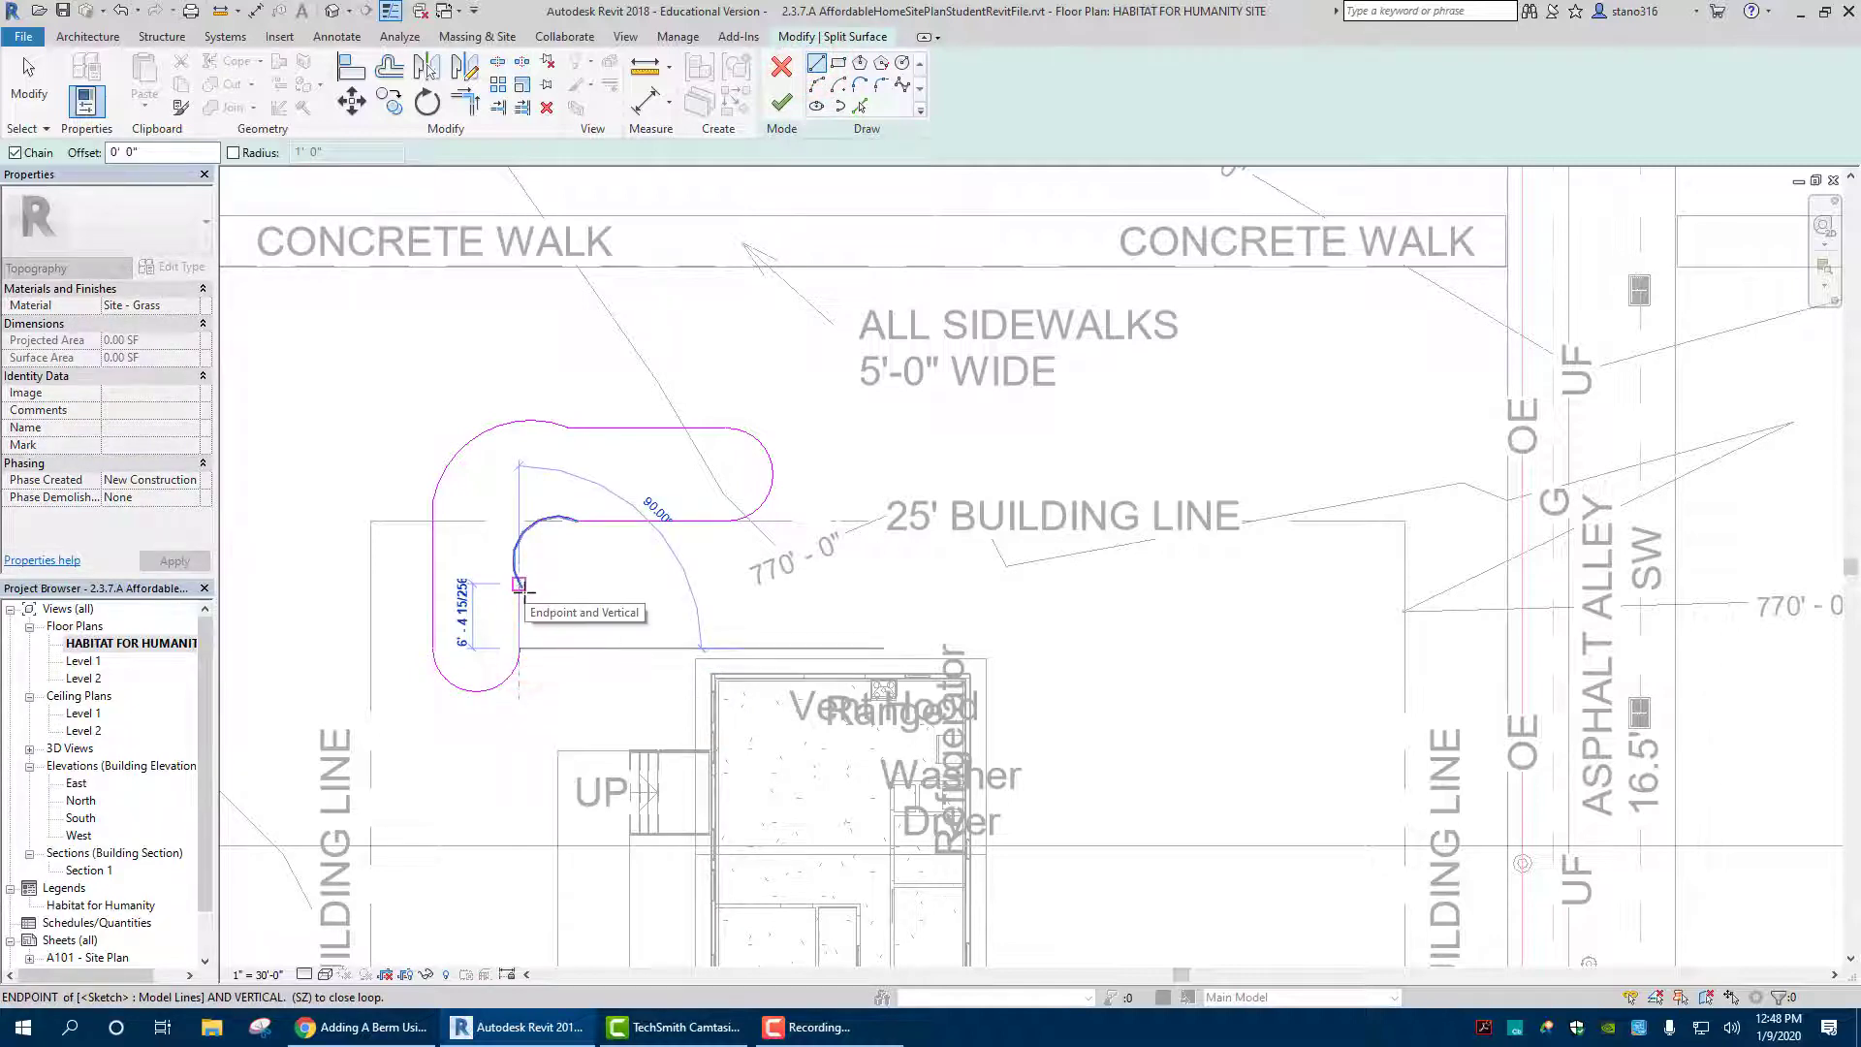
scroll(520, 586, up, 2)
scroll(519, 587, up, 2)
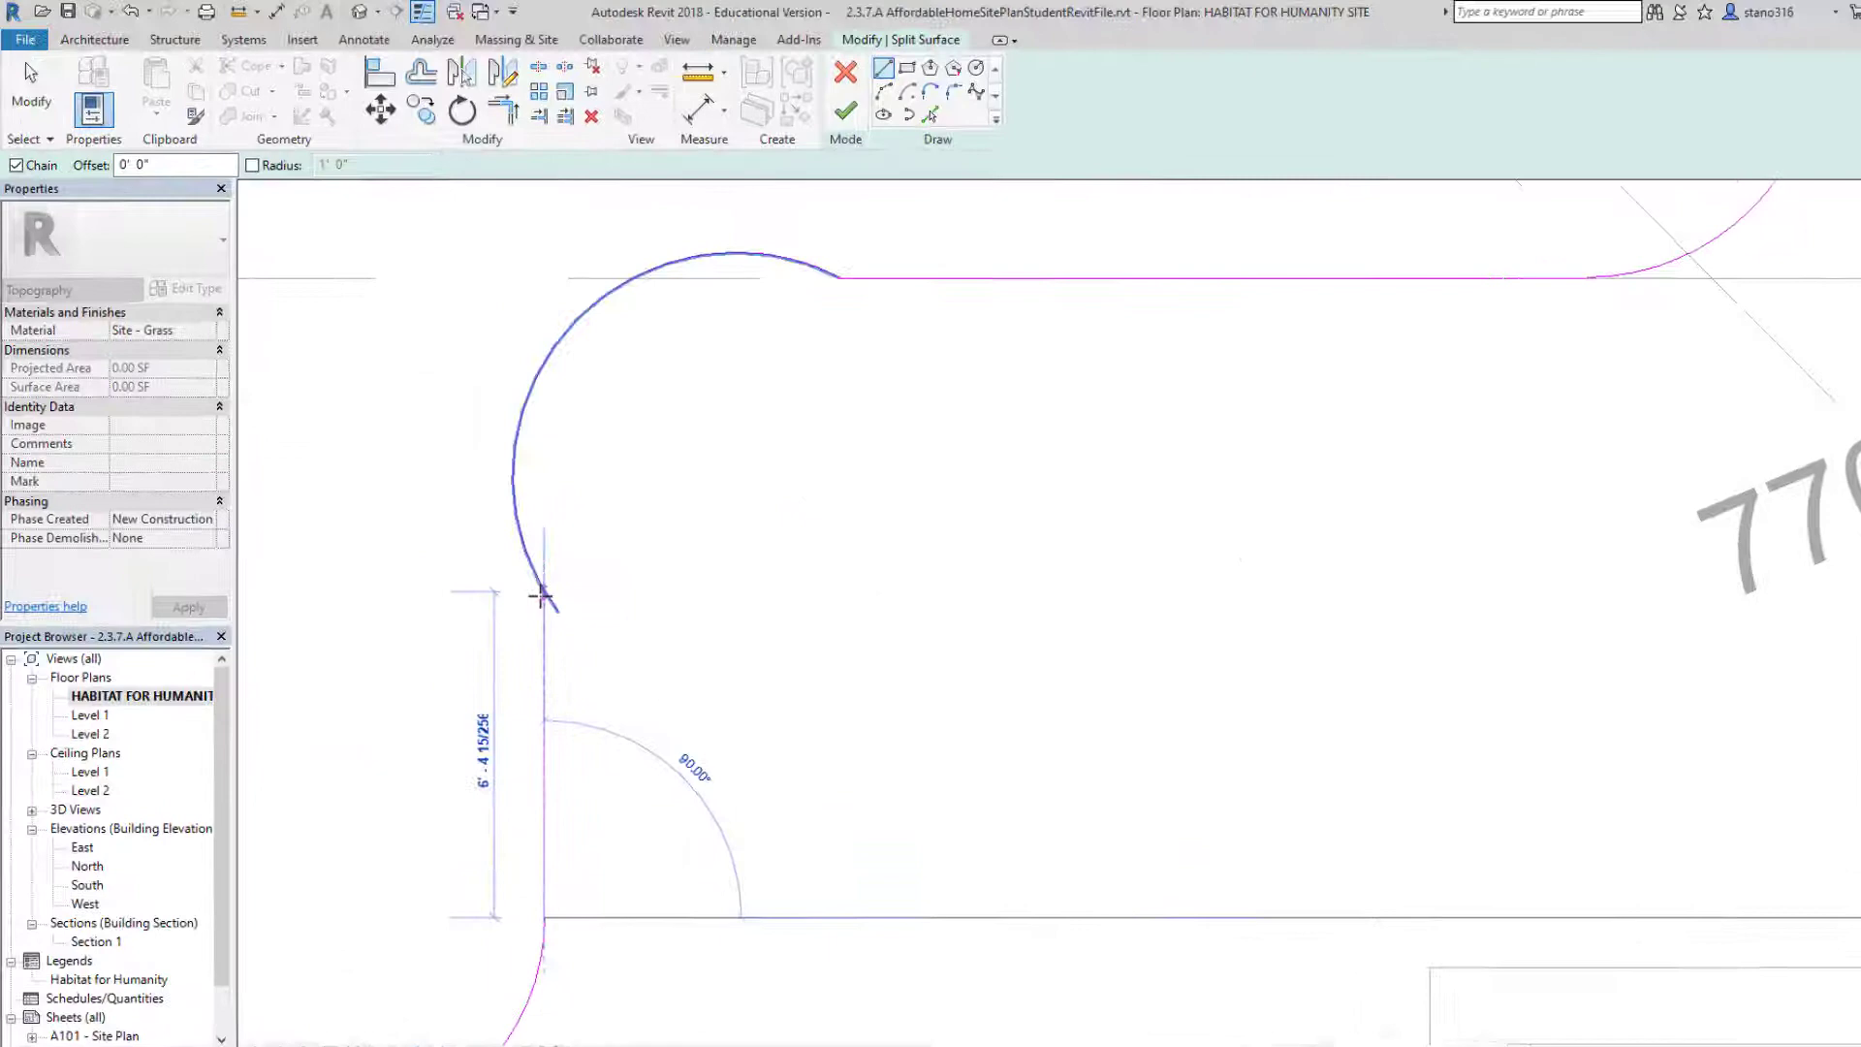
click(686, 750)
right_click(756, 748)
click(816, 776)
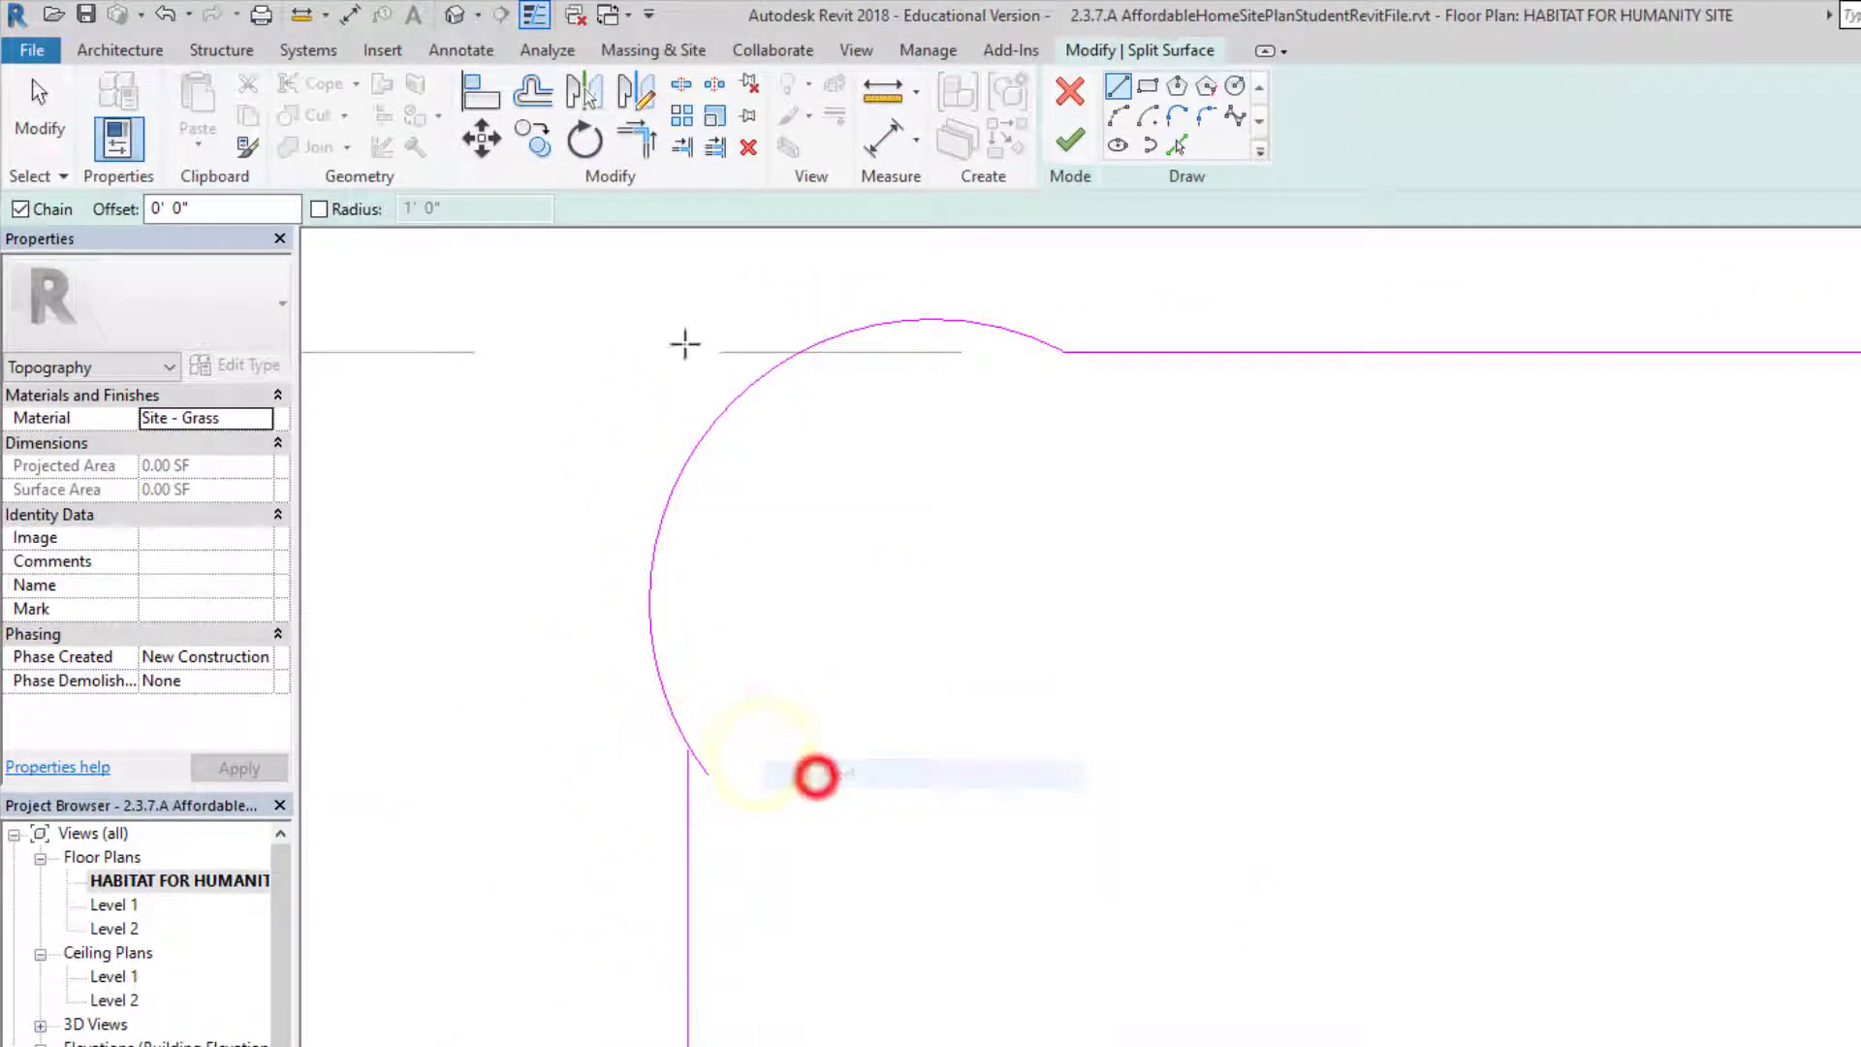
Trim the inner arc and vertical line into a clean corner to close the loop
click(681, 145)
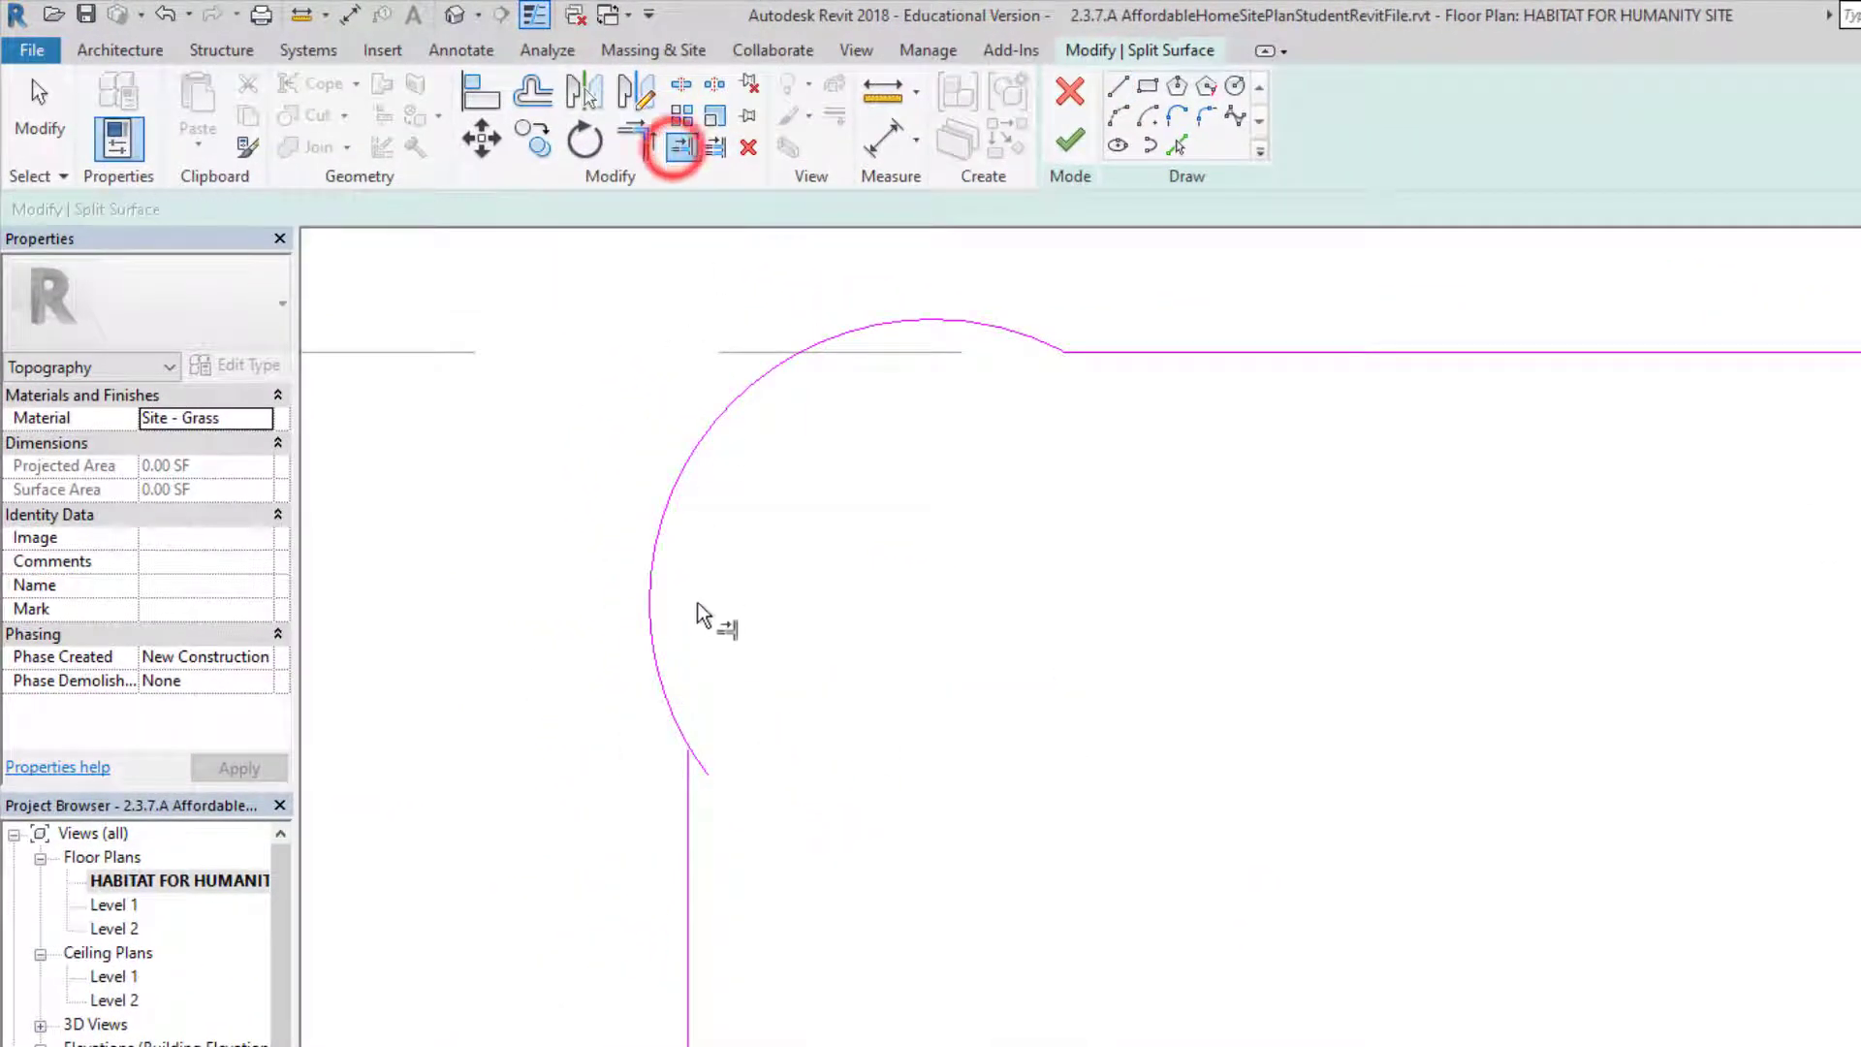
click(670, 696)
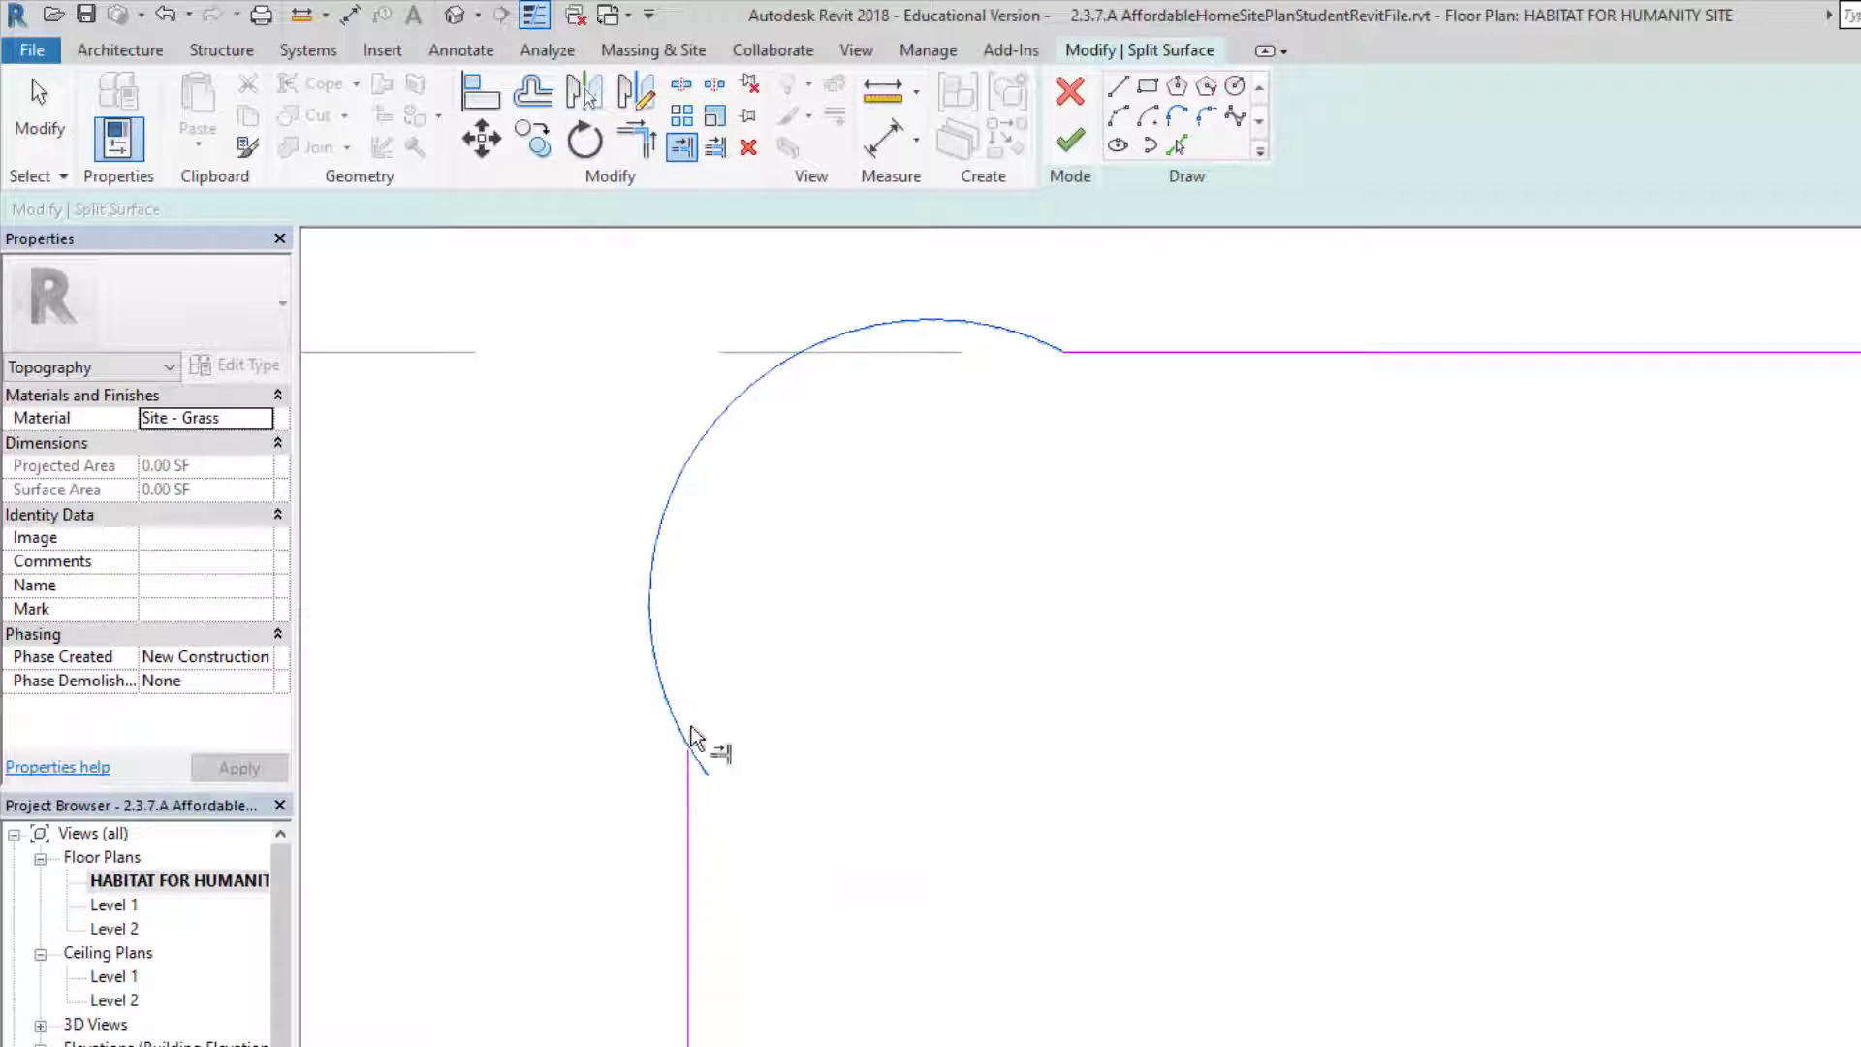
right_click(648, 359)
click(686, 378)
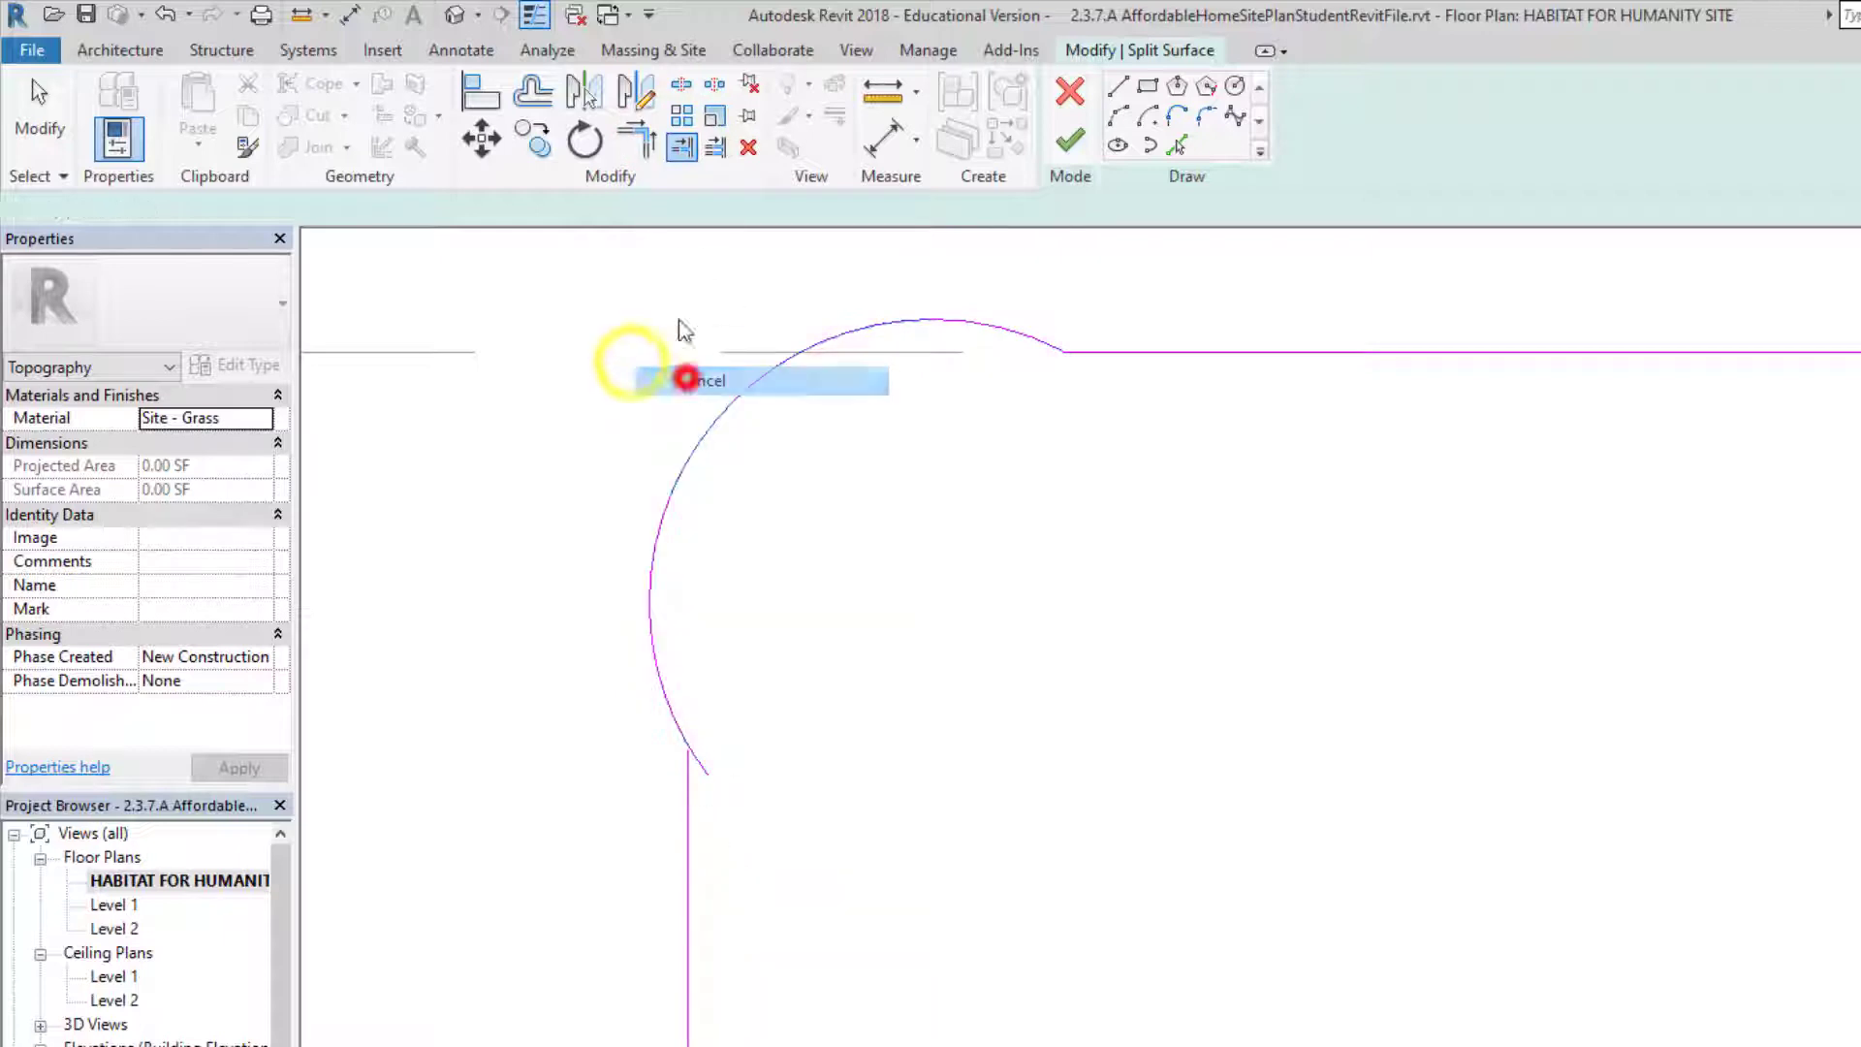
click(635, 134)
click(669, 693)
click(689, 800)
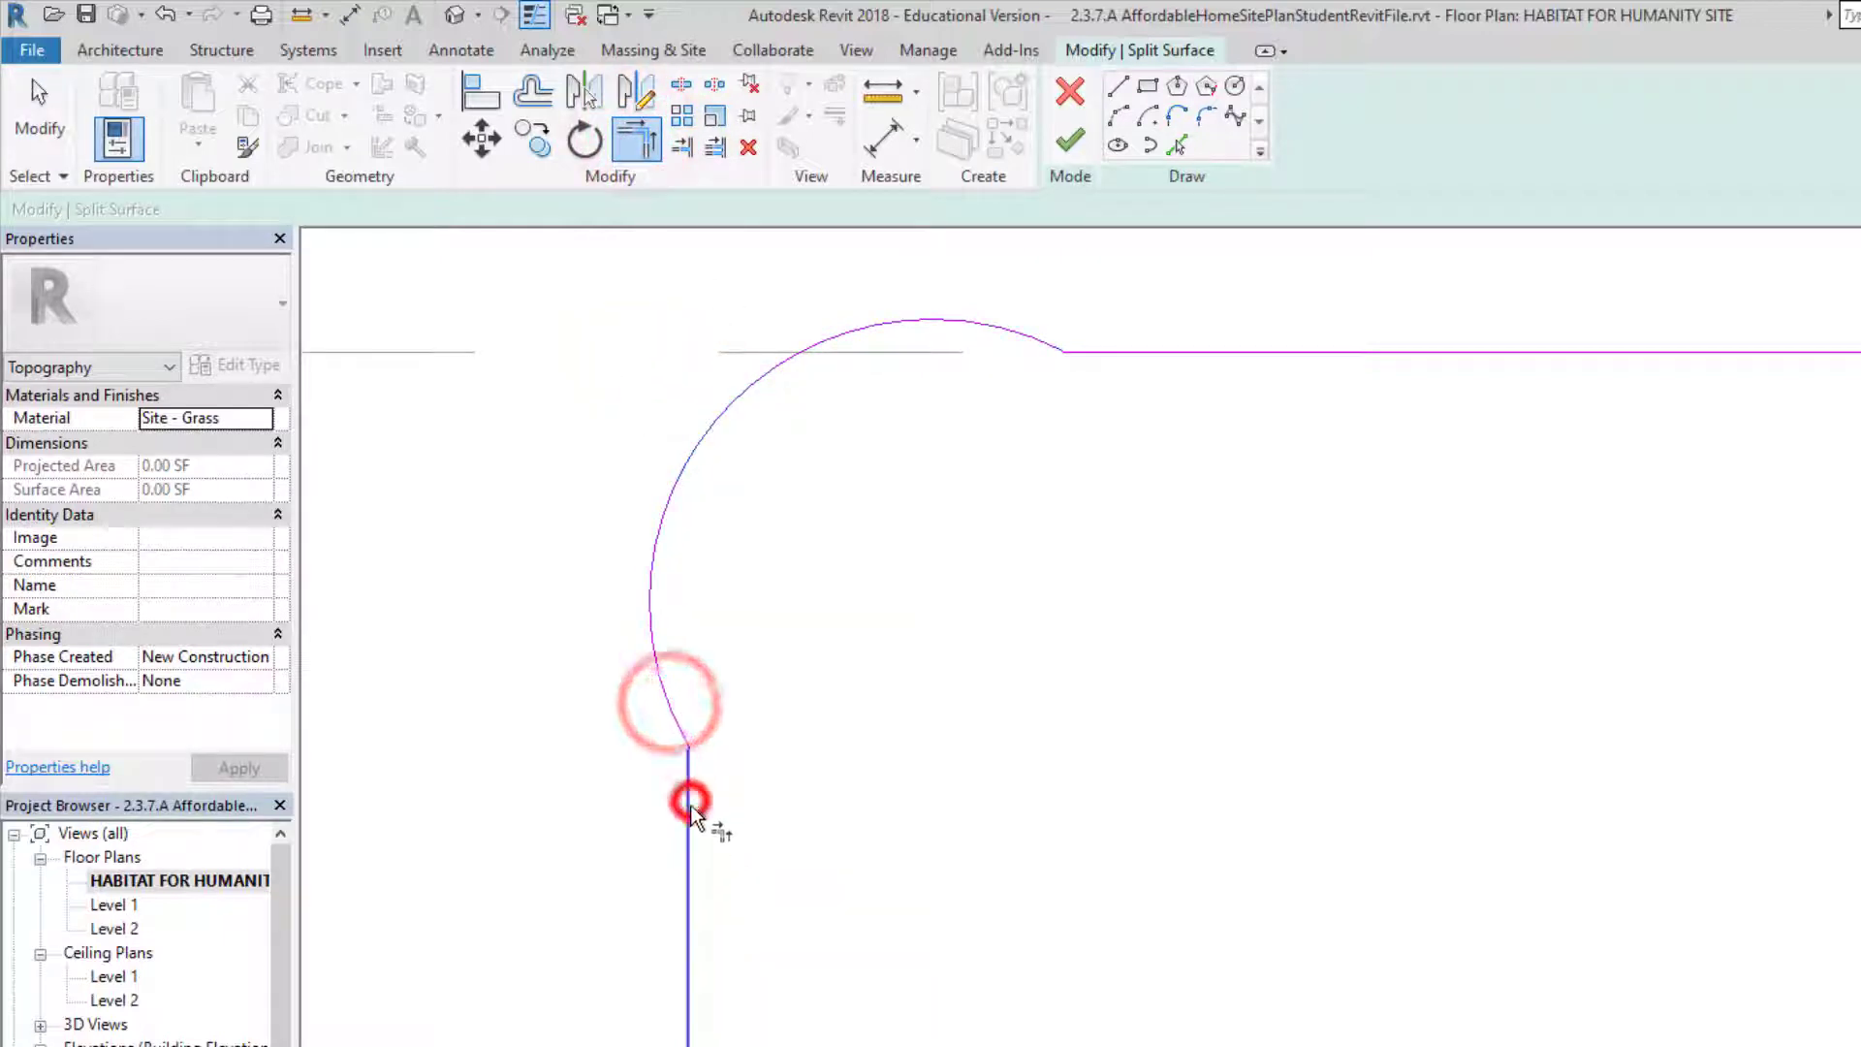
right_click(785, 830)
click(852, 851)
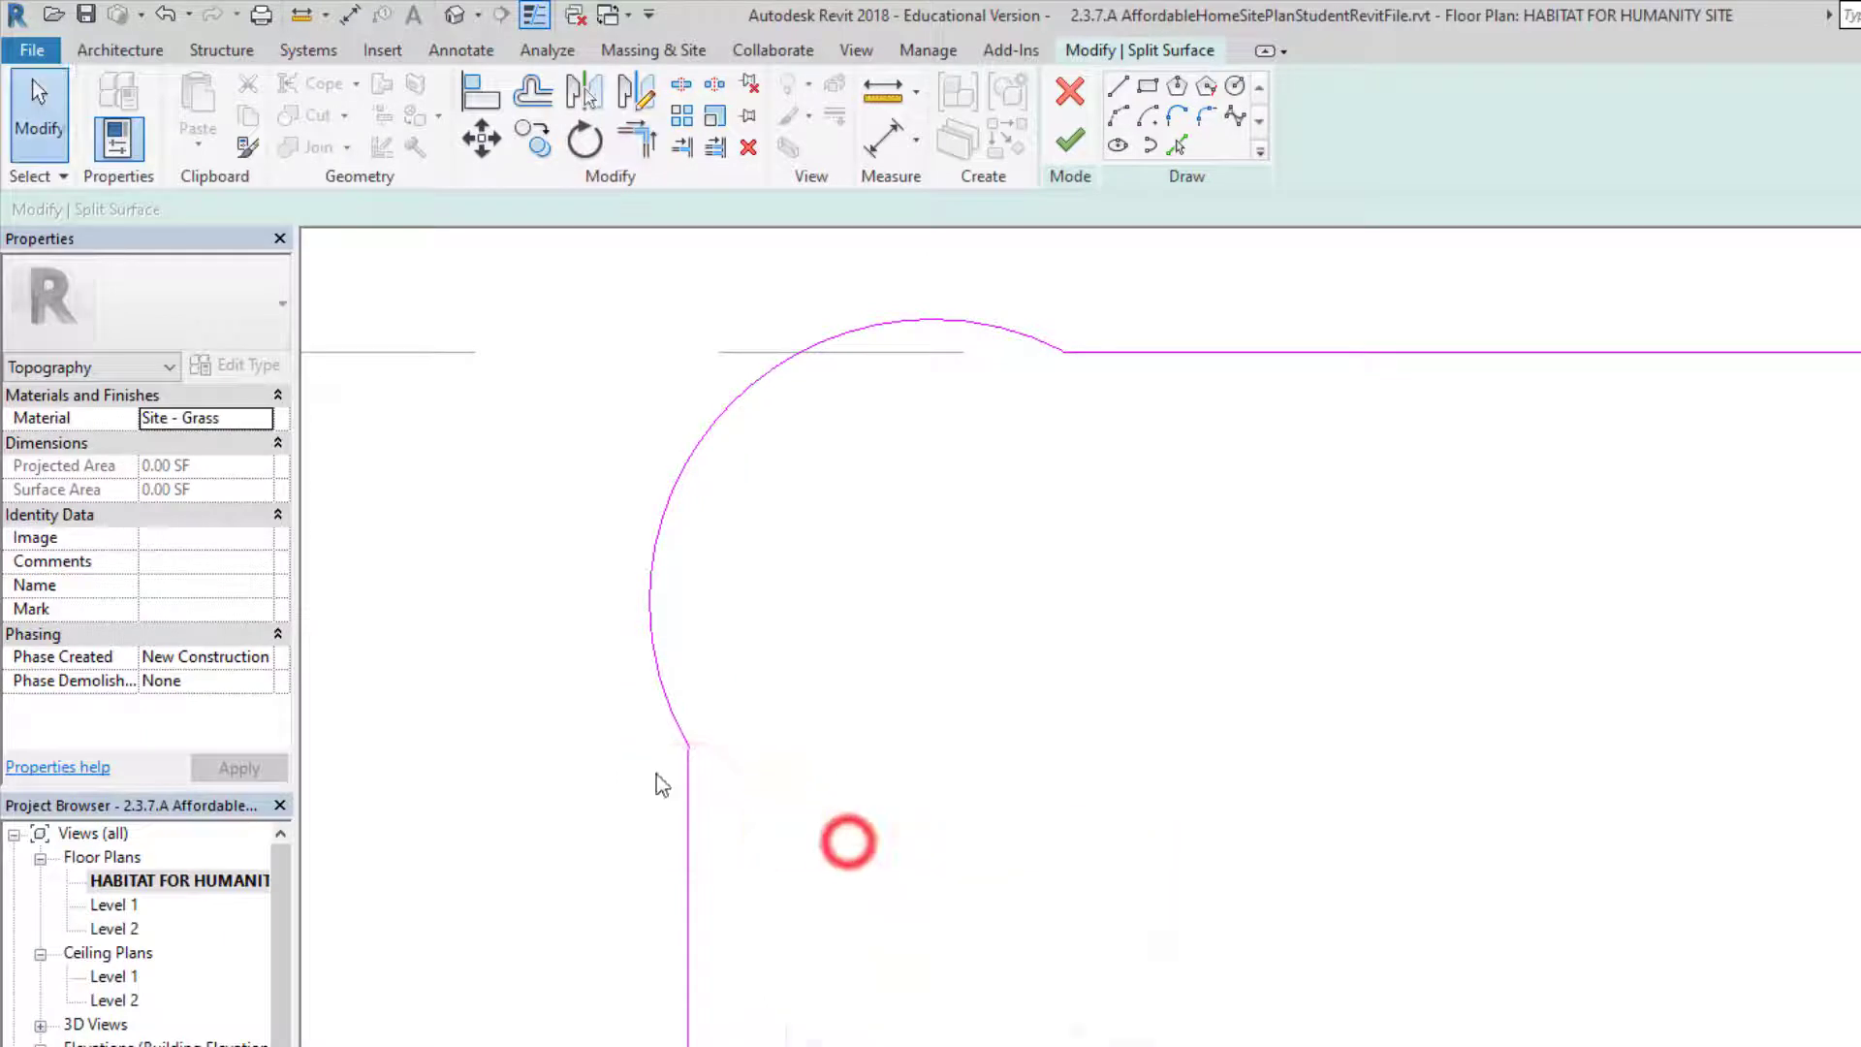
scroll(714, 756, up, 2)
scroll(714, 752, up, 2)
scroll(664, 734, up, 2)
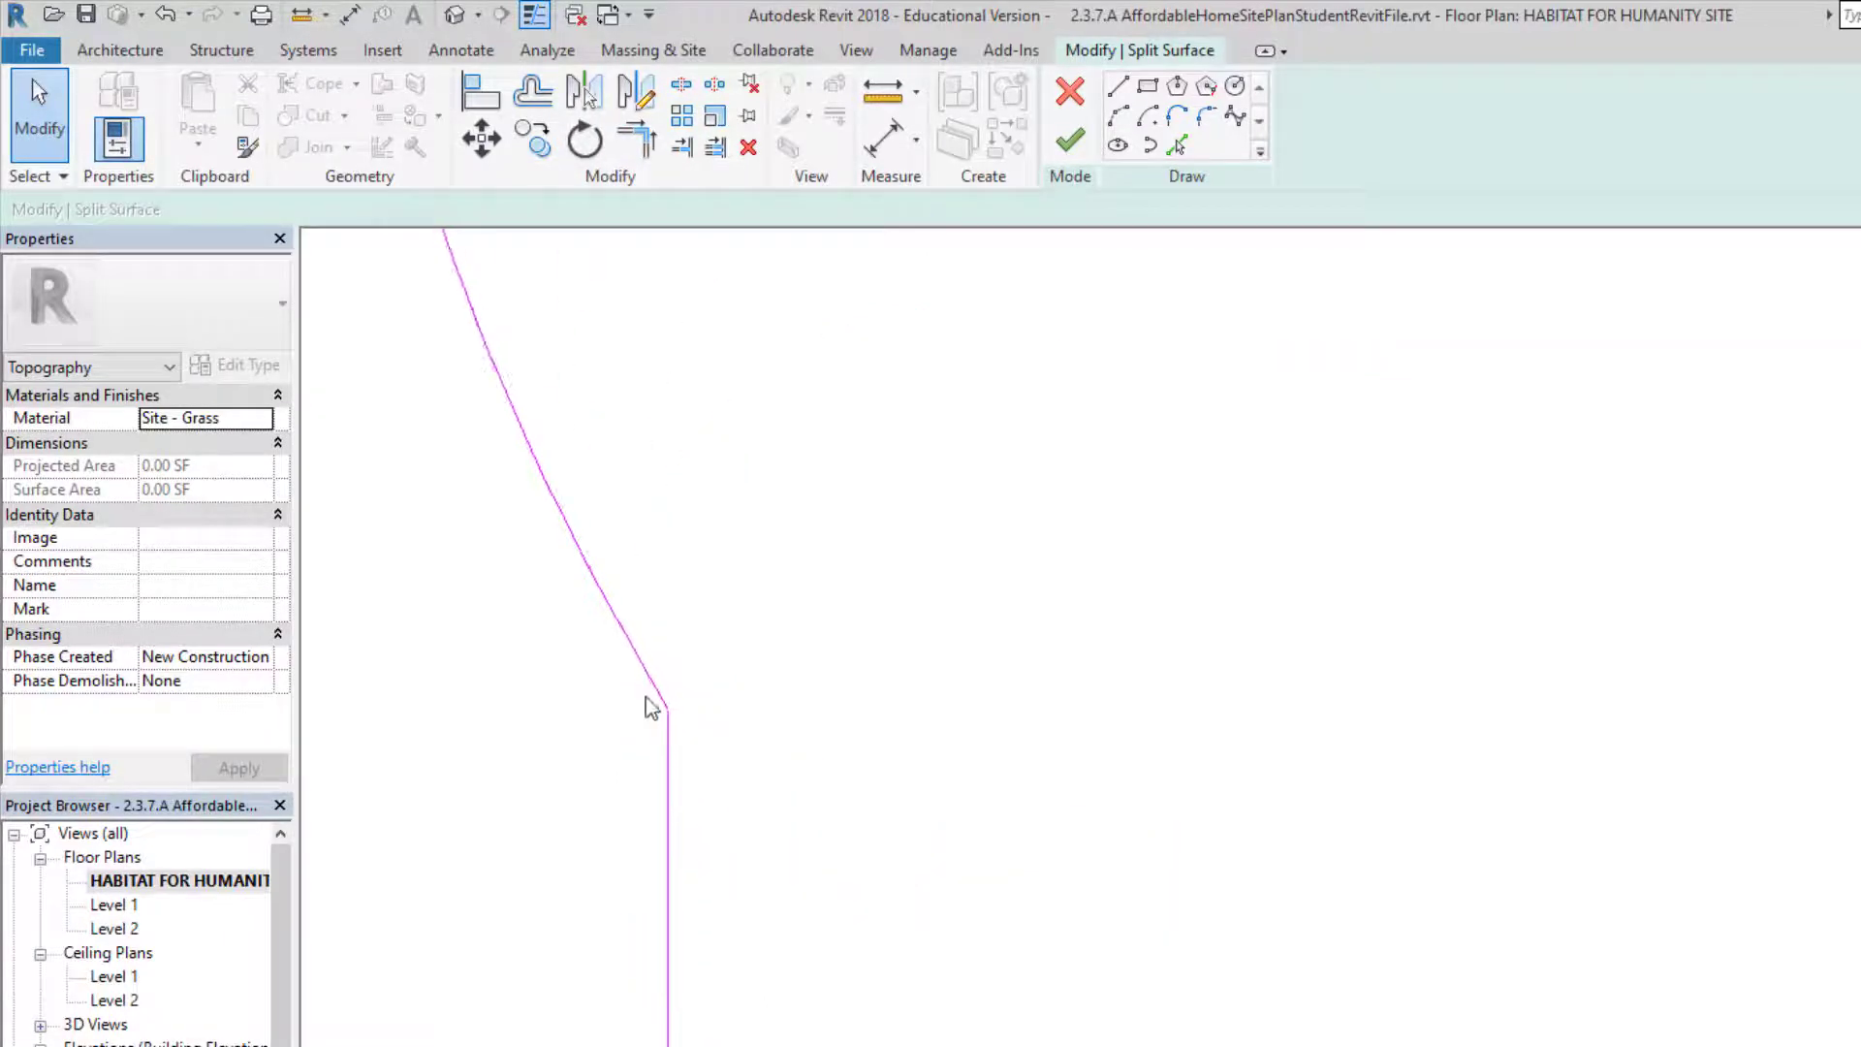
scroll(651, 708, down, 1)
scroll(660, 682, down, 2)
scroll(668, 674, down, 2)
scroll(668, 674, down, 2)
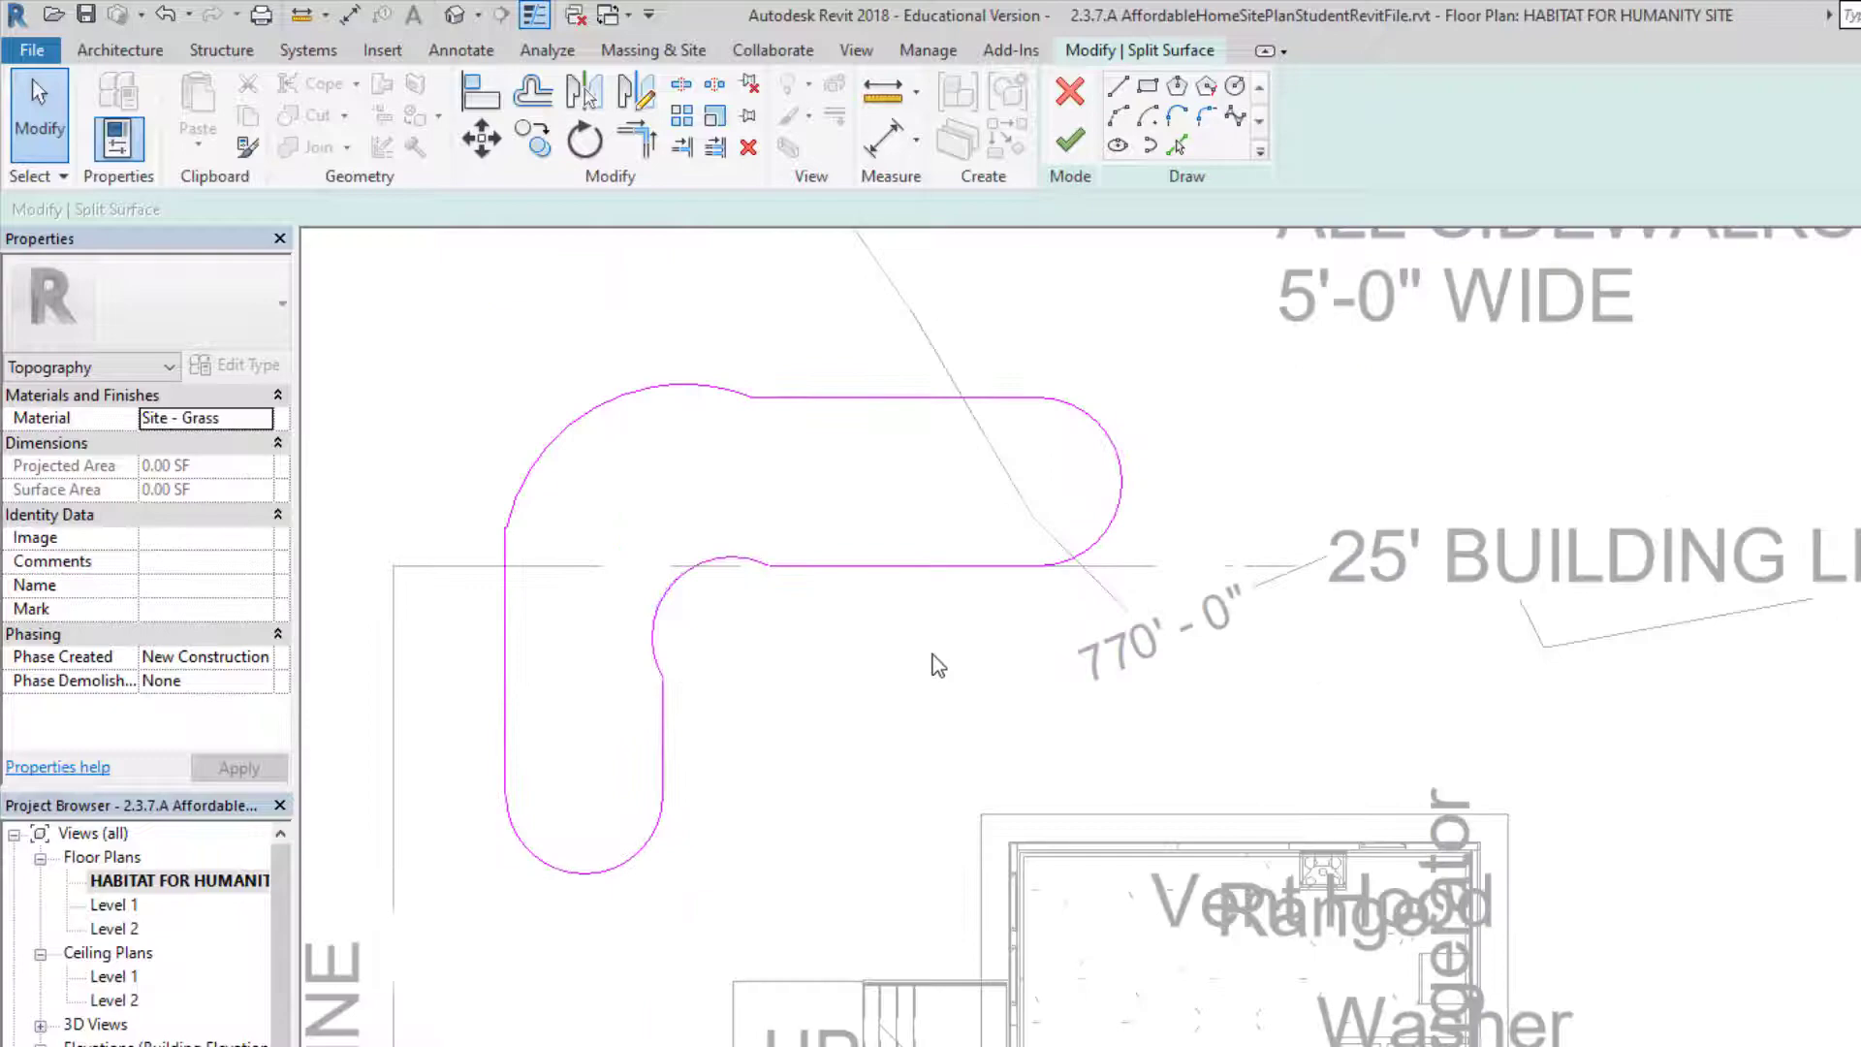
Finish the split, then edit the new L-shaped piece with elevation points at 773' 0"
click(1066, 145)
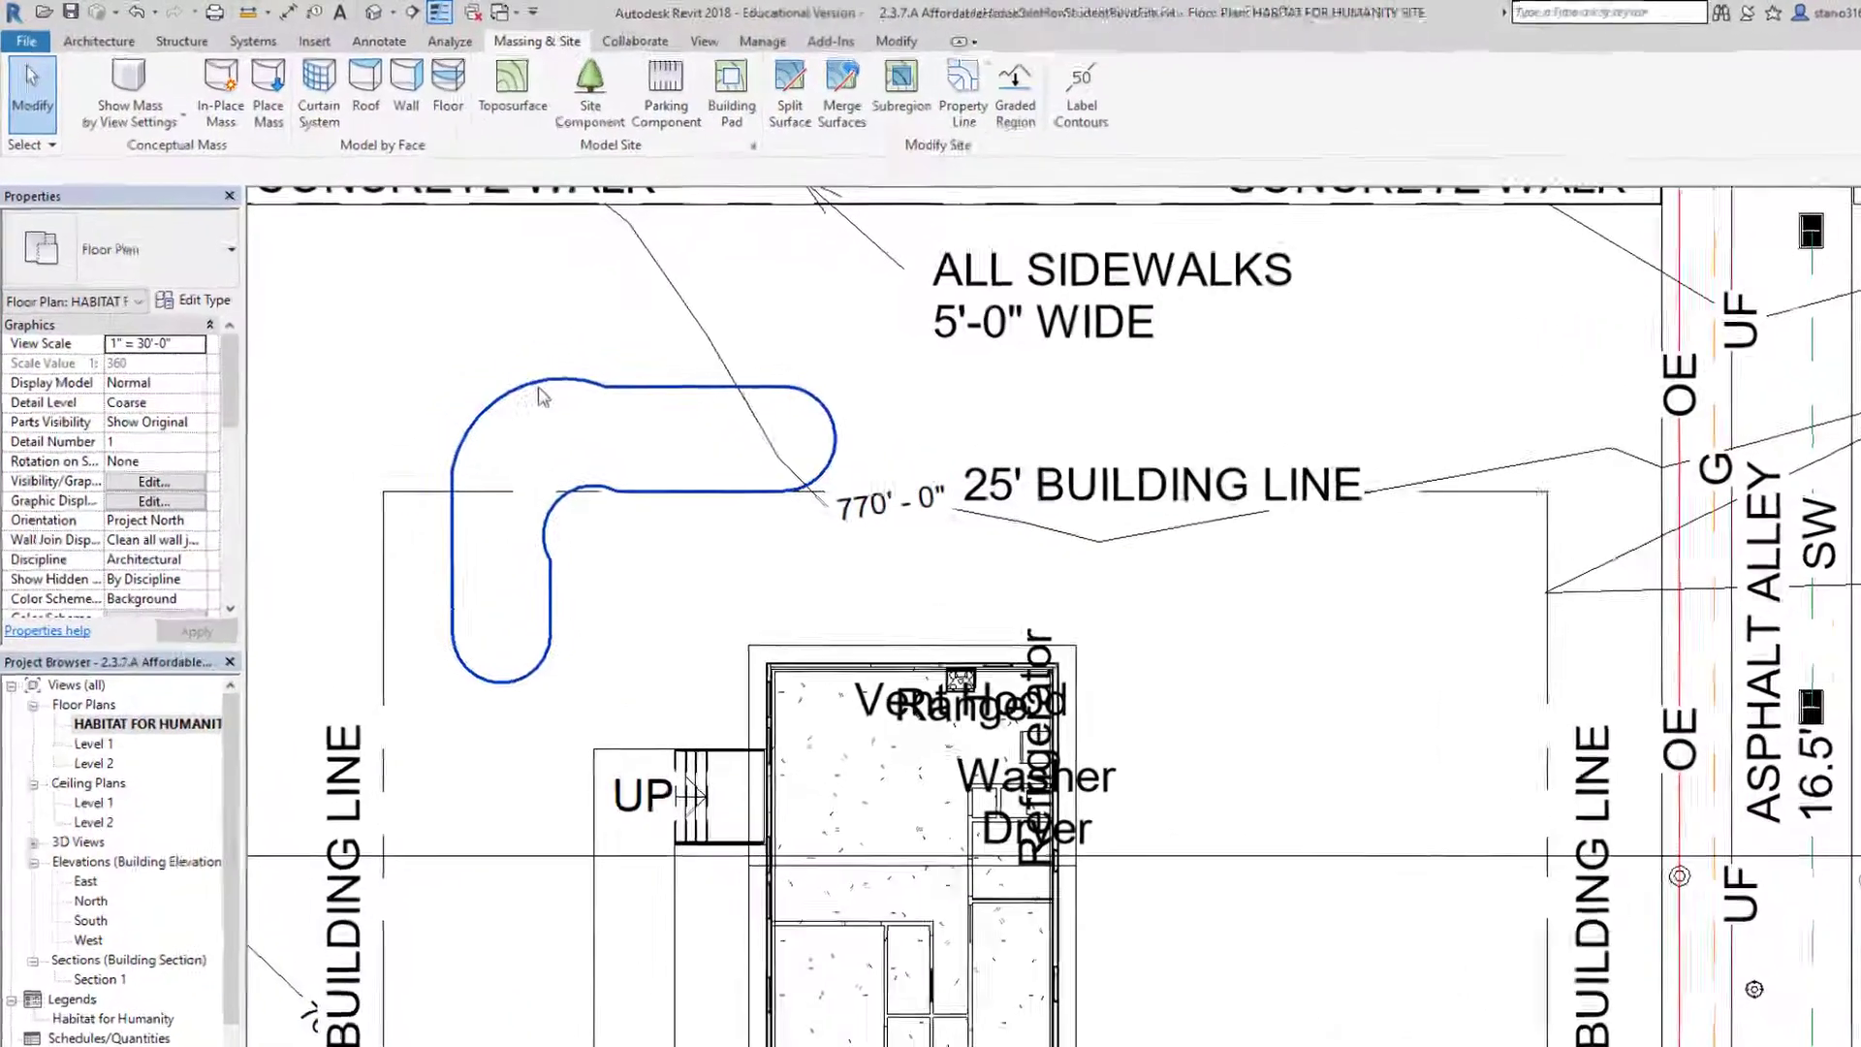
click(494, 343)
click(1228, 124)
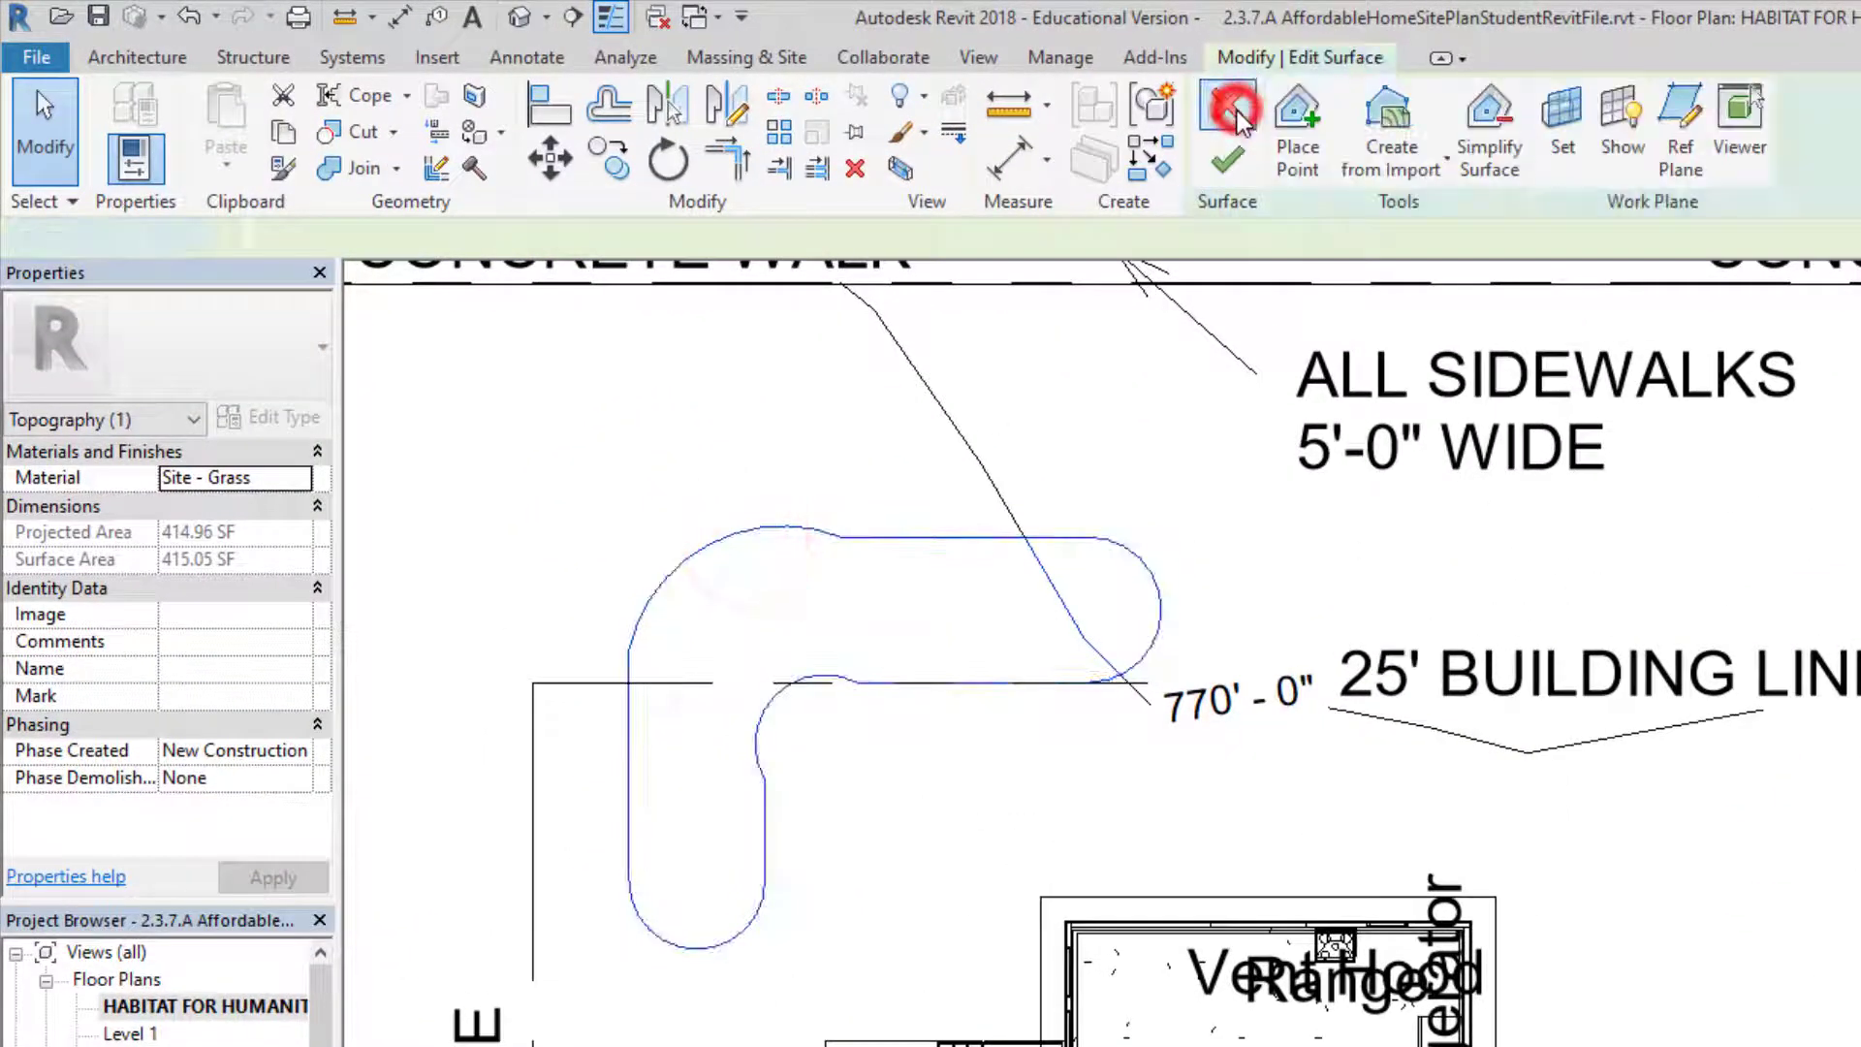
click(1288, 151)
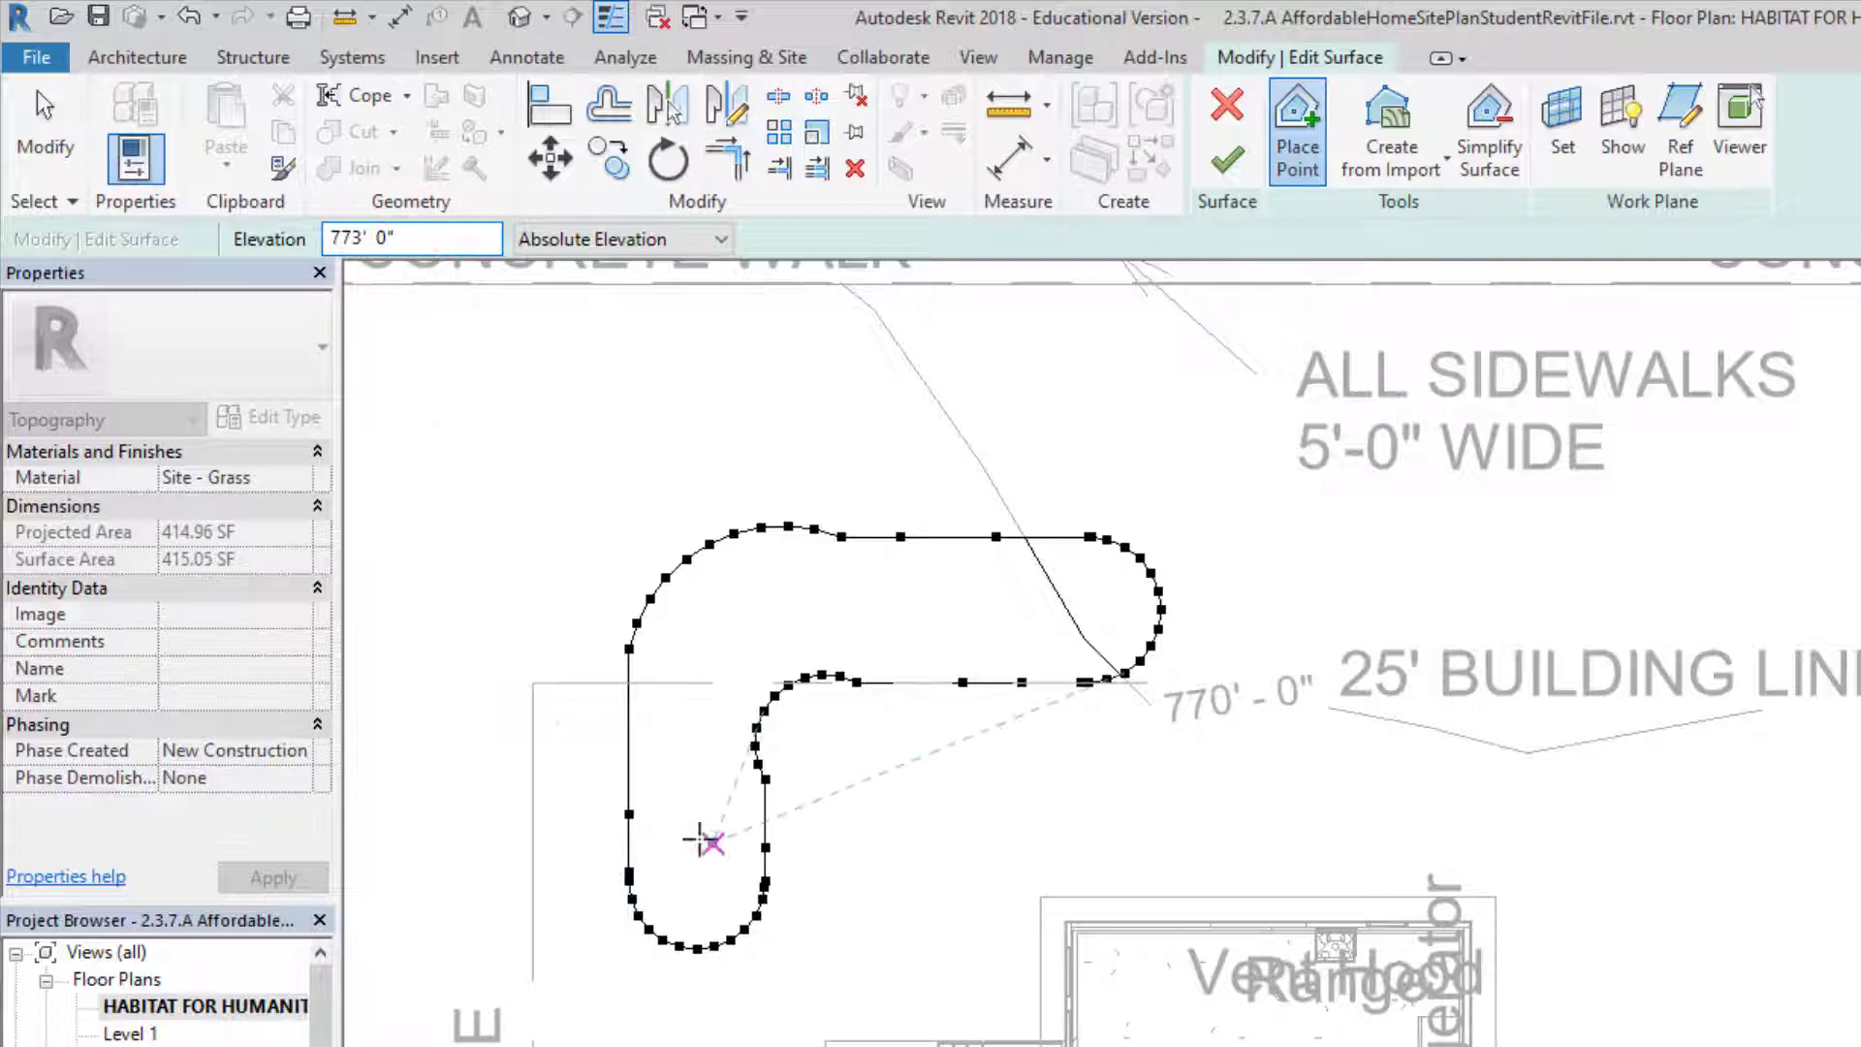
Place six raised points along the bottom end, left leg, corner and top leg
click(696, 881)
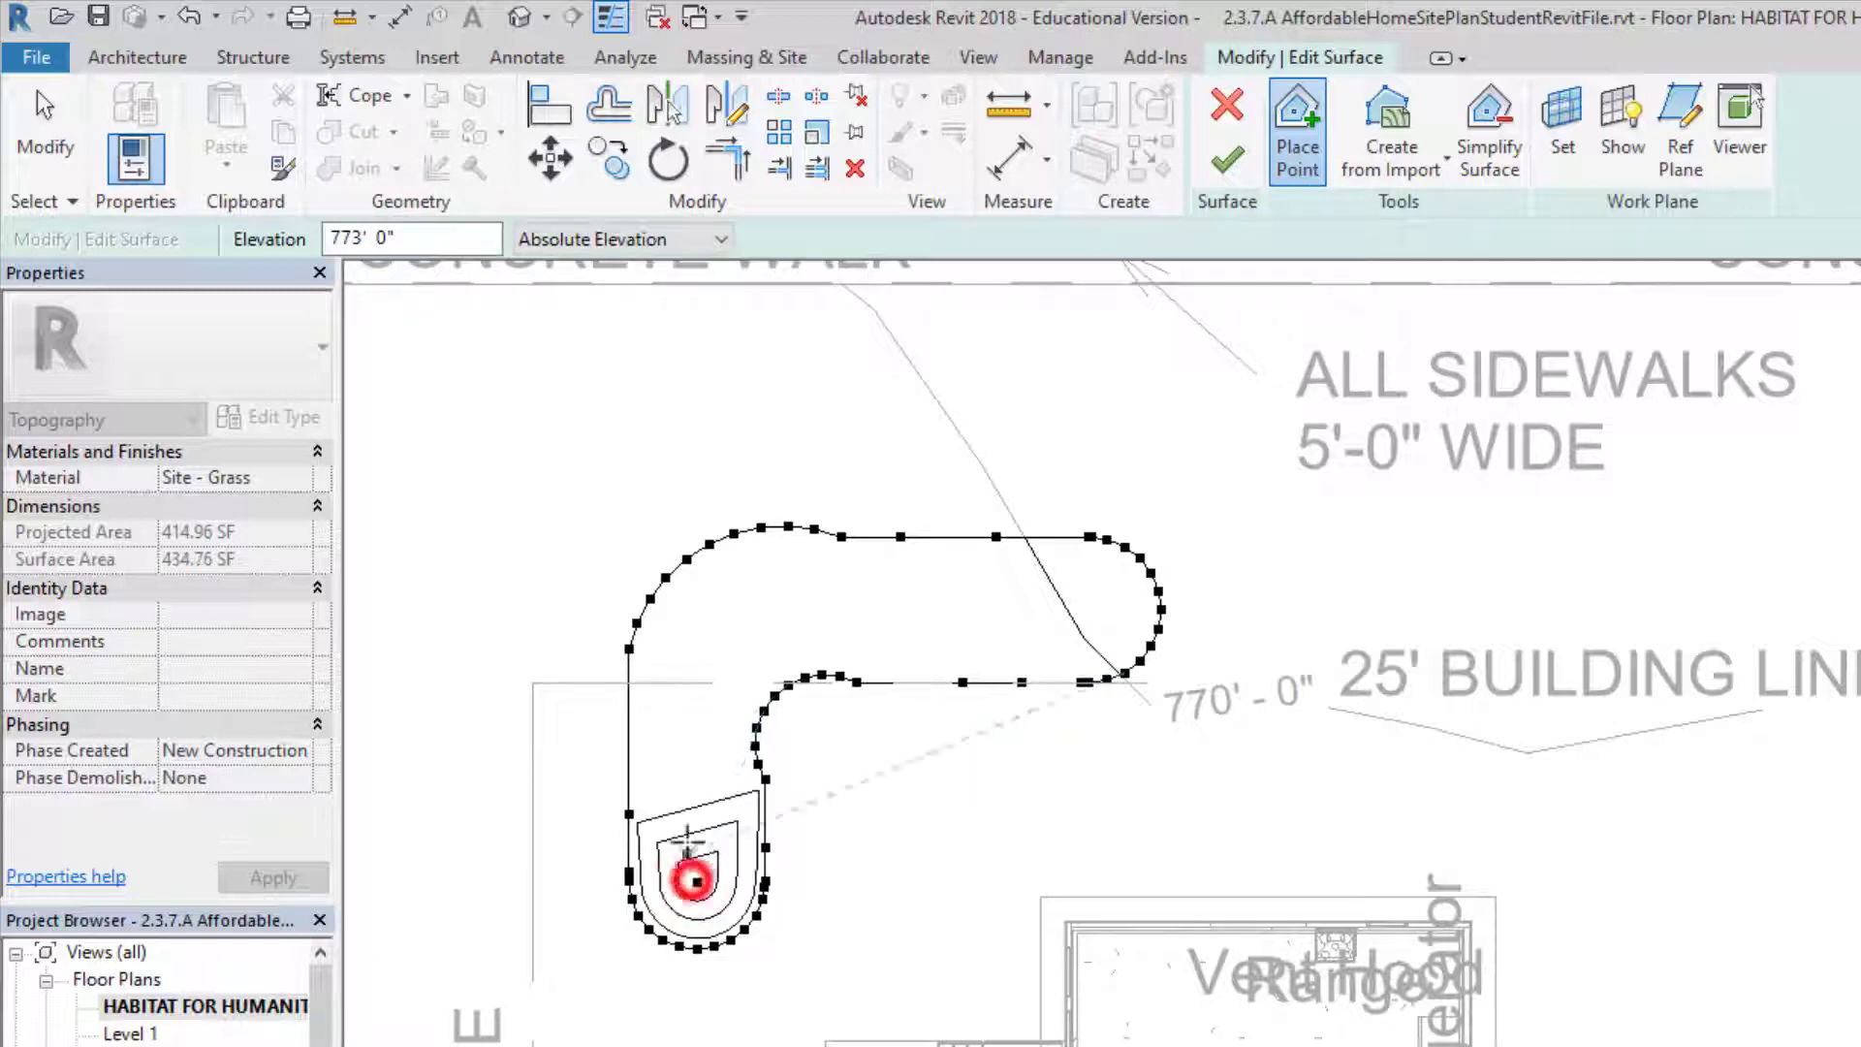
click(672, 736)
click(725, 644)
click(801, 619)
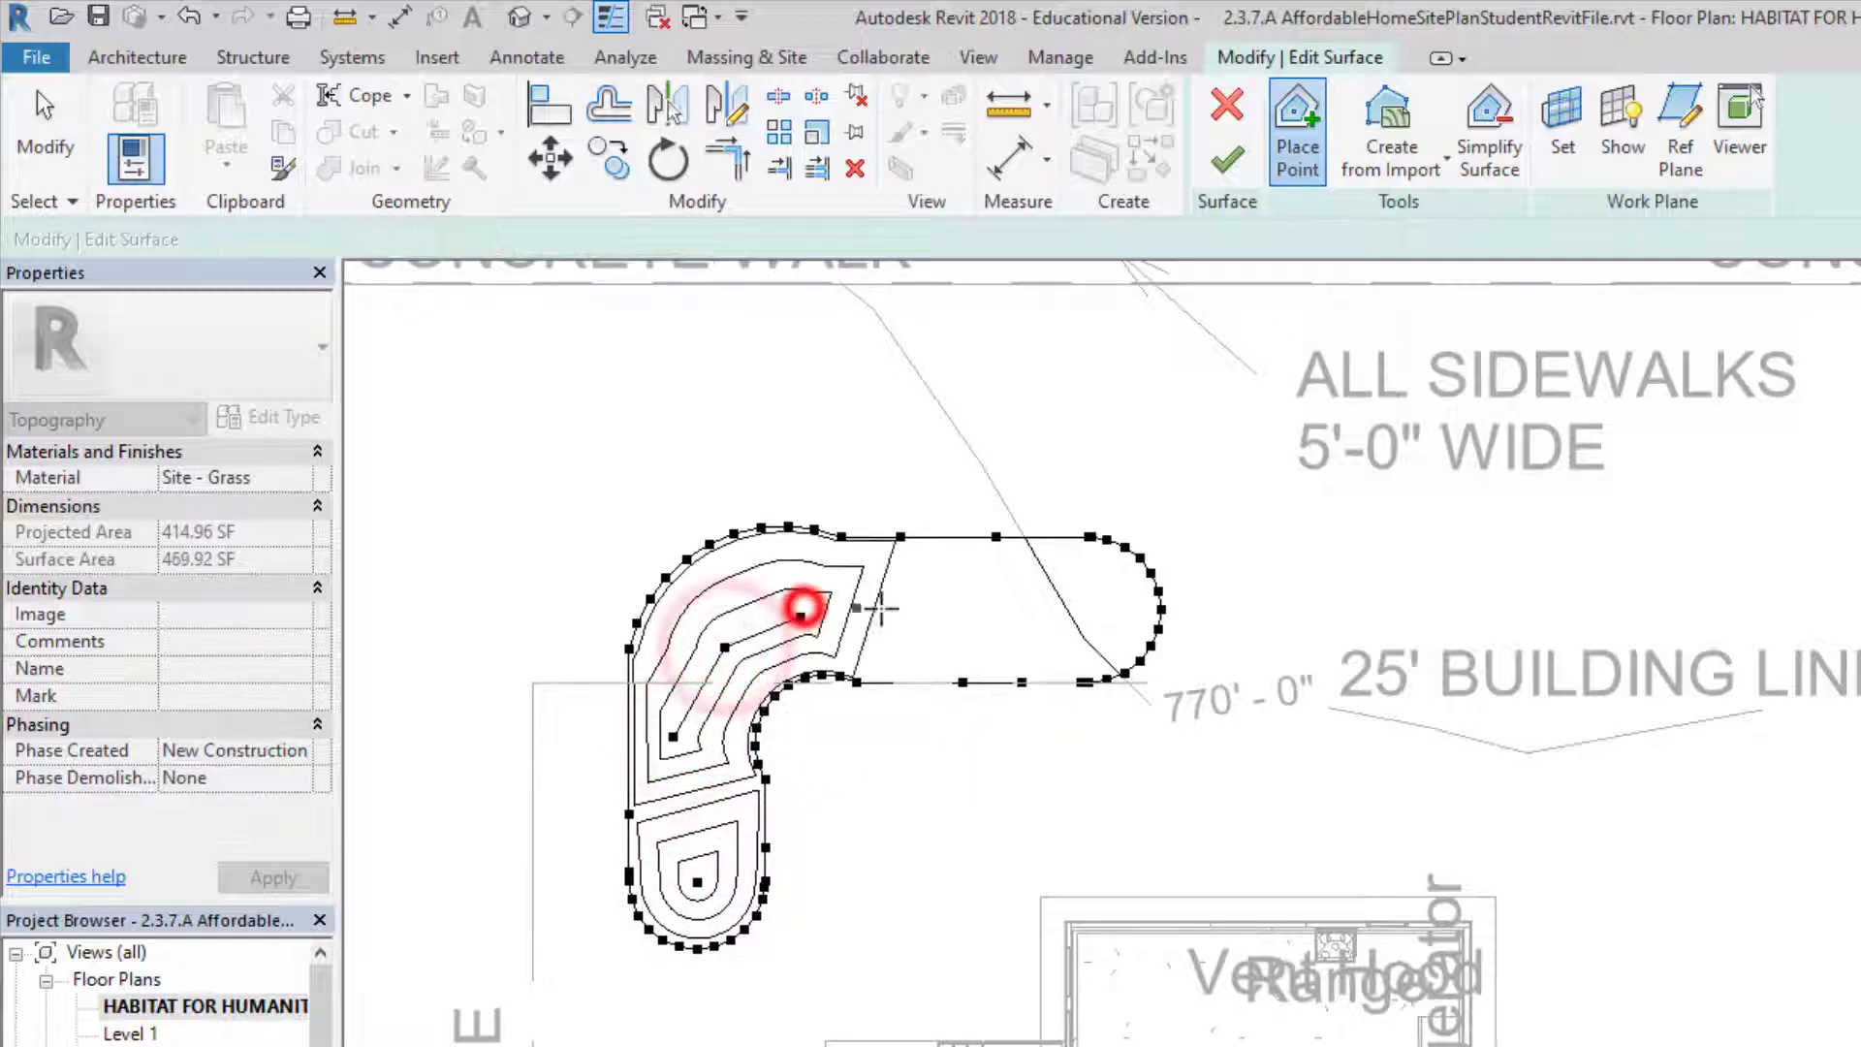
click(932, 621)
click(1033, 612)
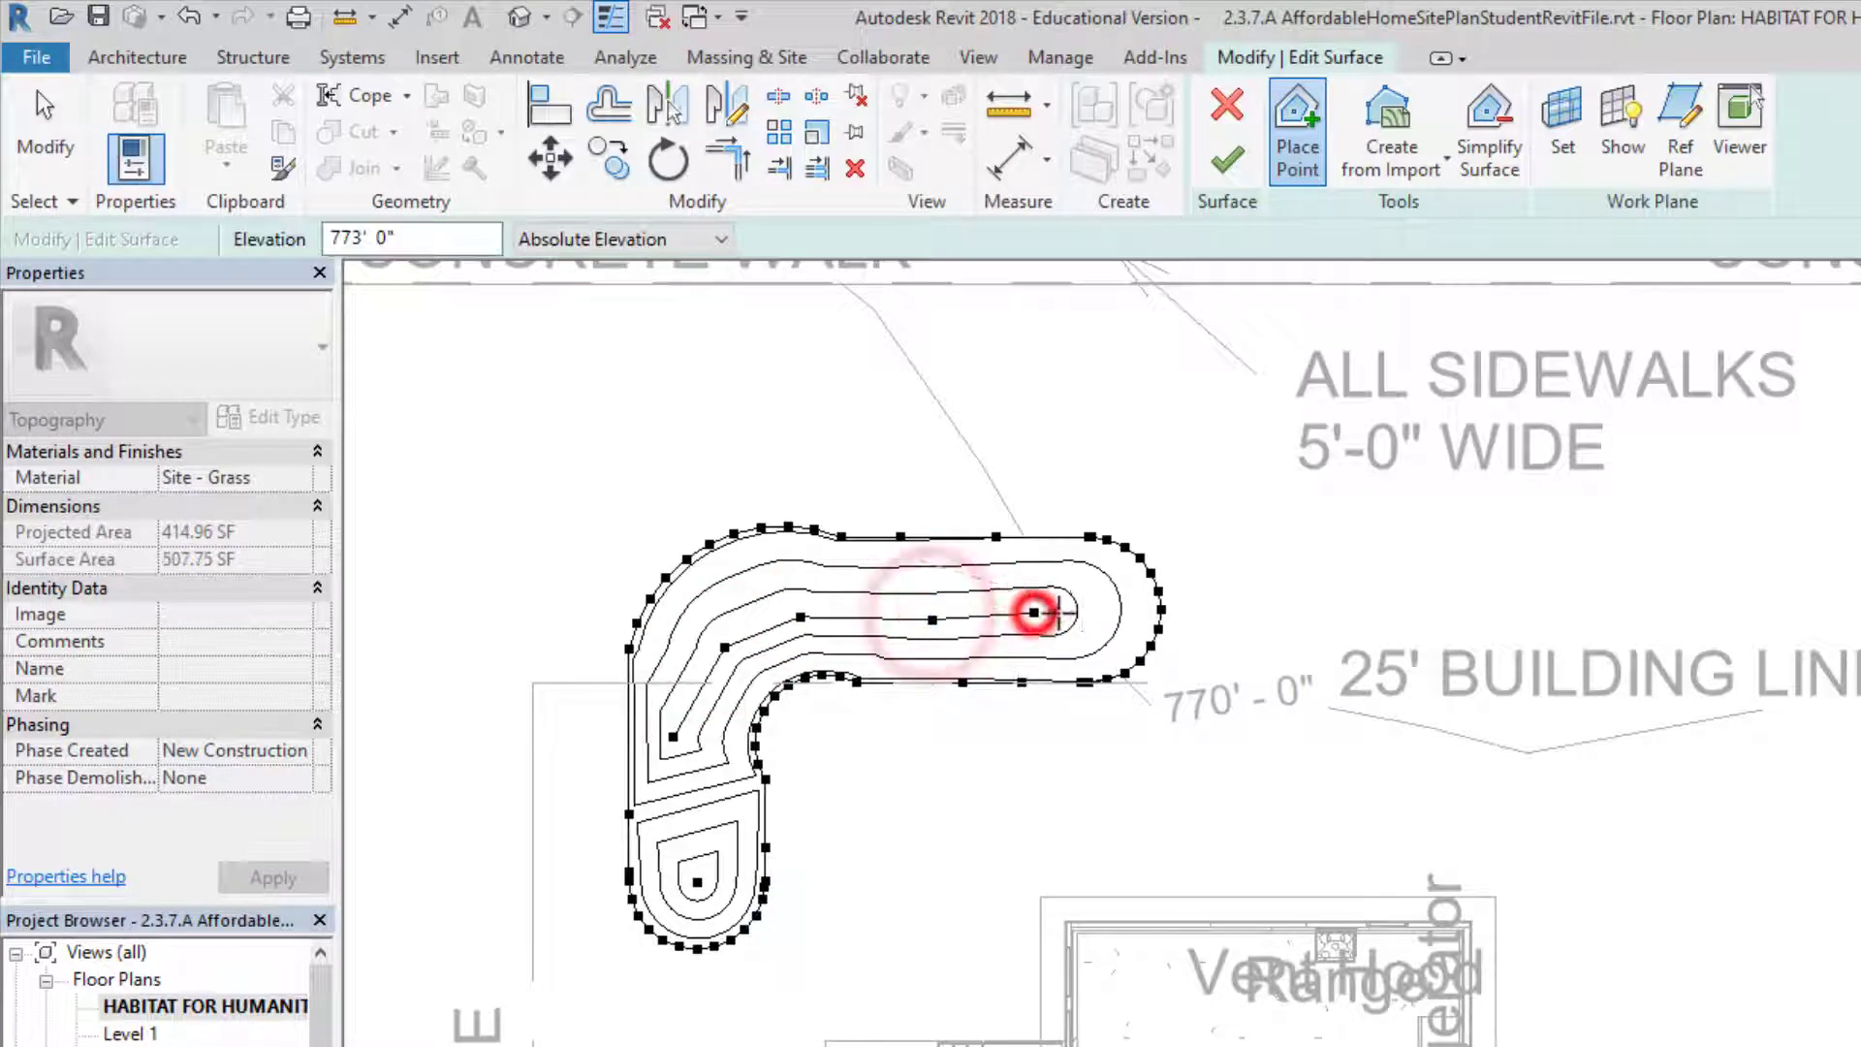
right_click(1083, 618)
click(1148, 634)
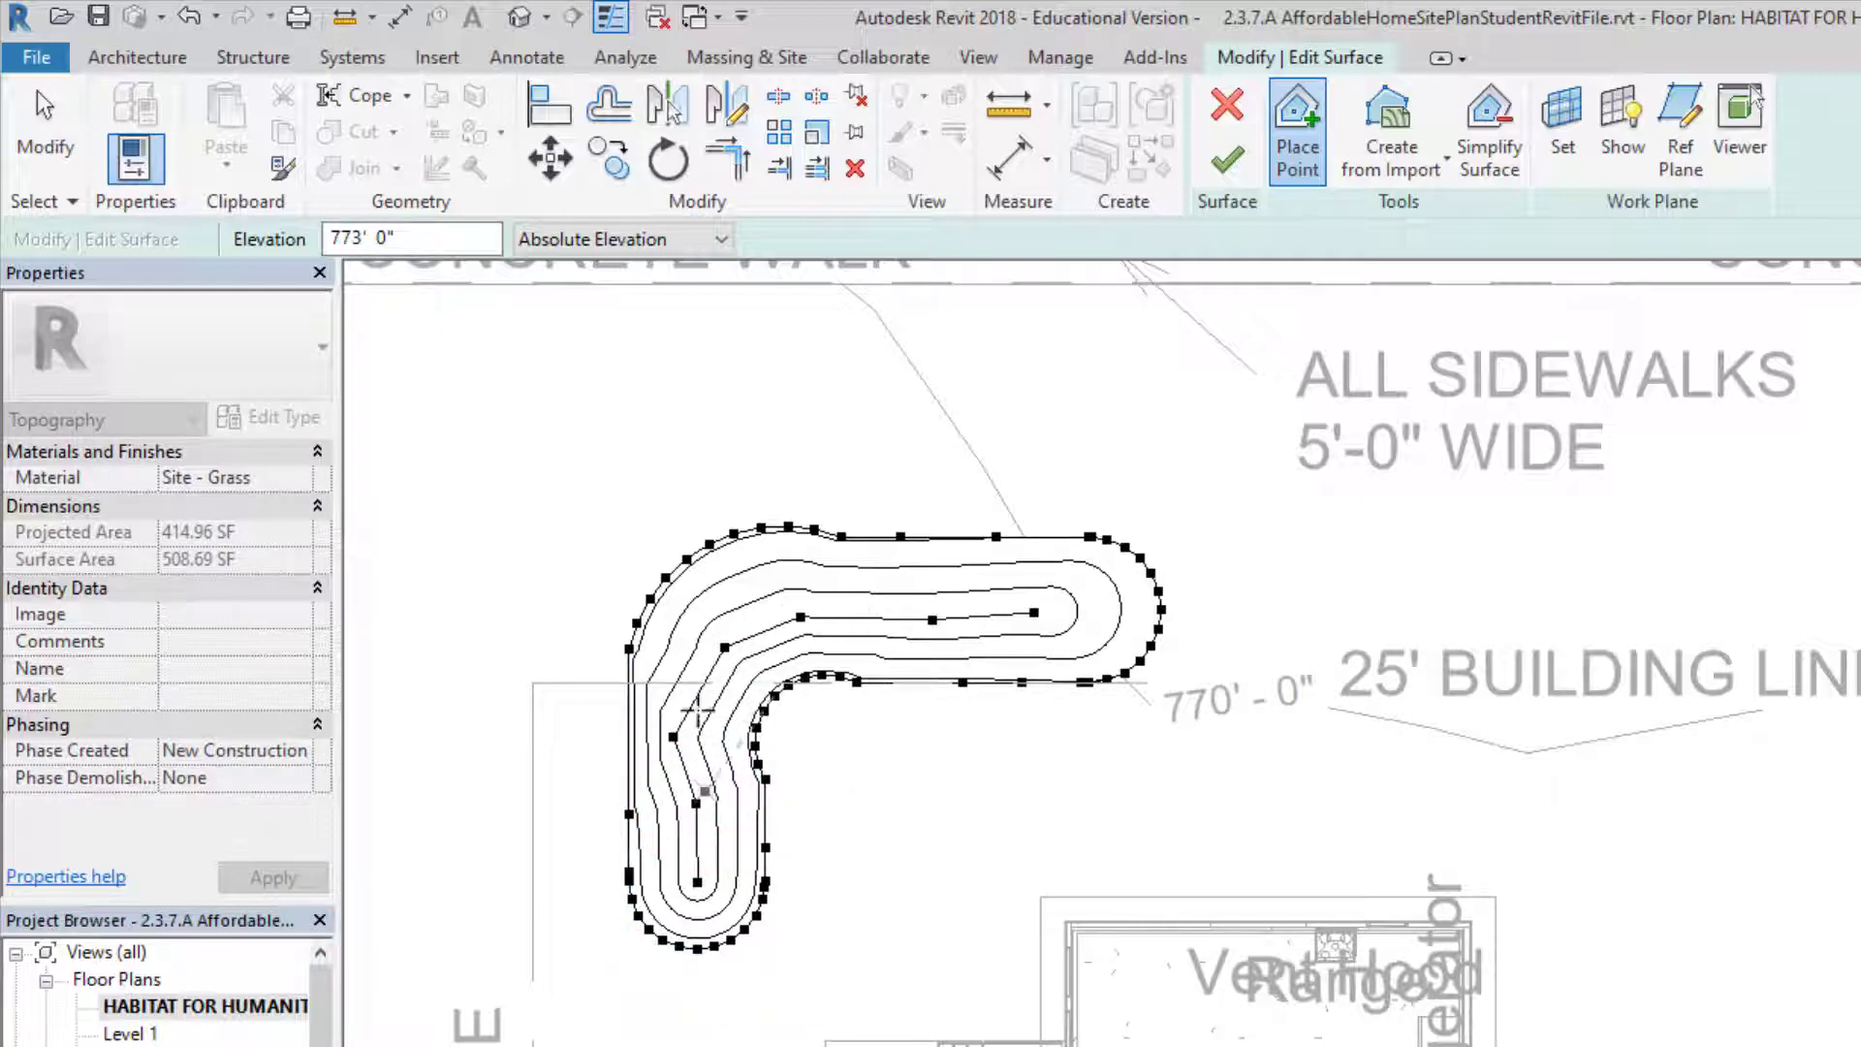
Finish the berm surface edit and inspect the L-shaped berm in the default 3D view
click(1224, 160)
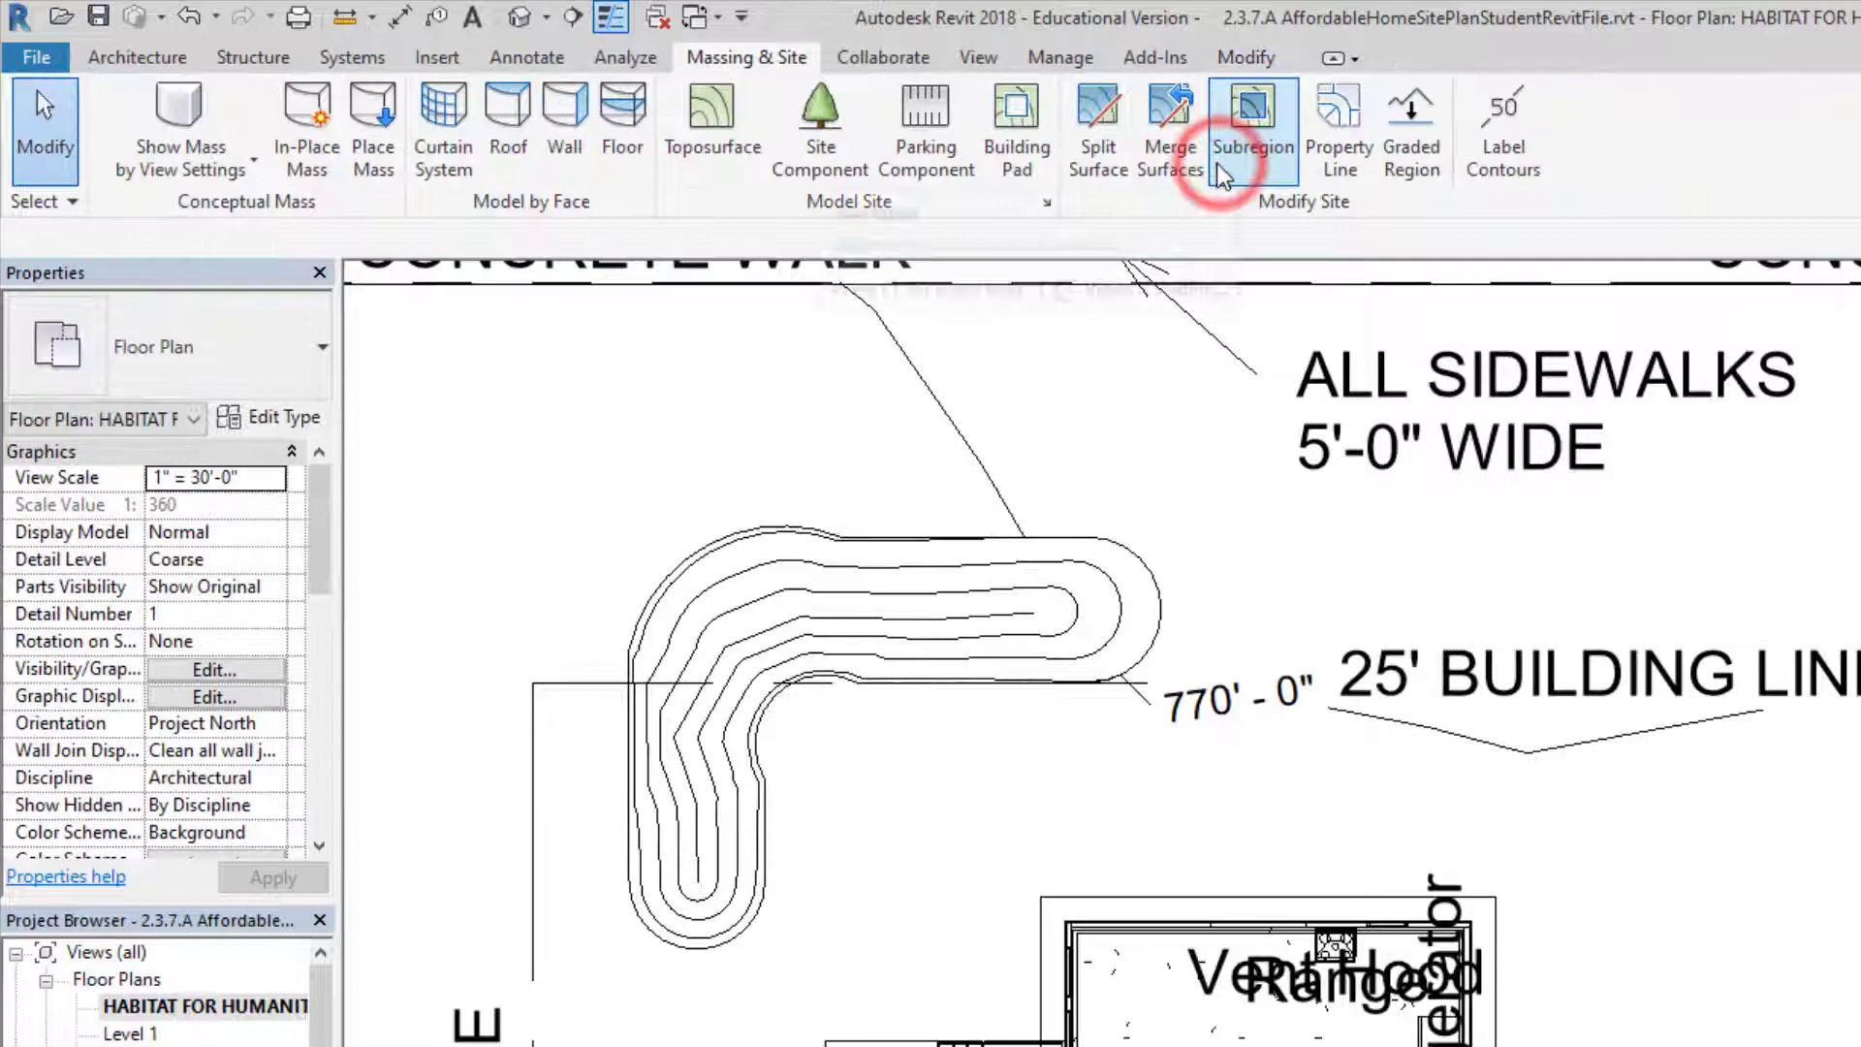
click(519, 16)
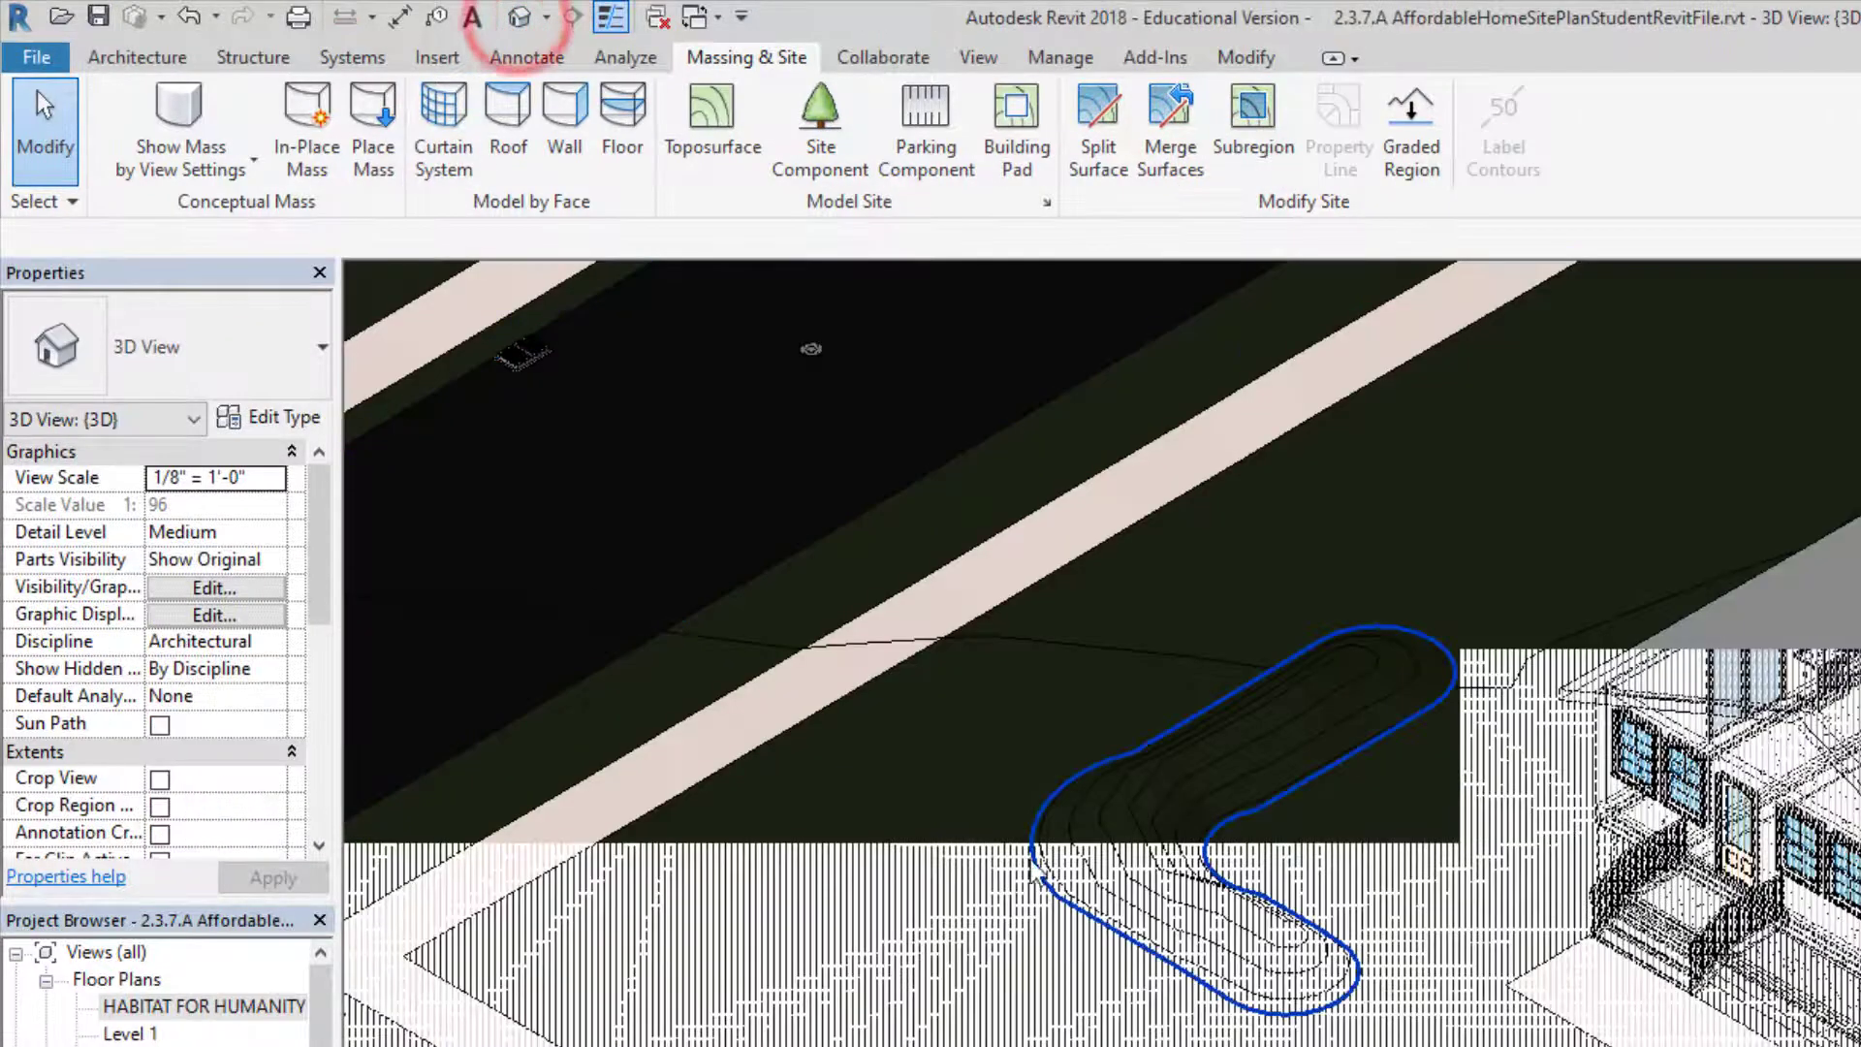
click(1103, 637)
click(1064, 997)
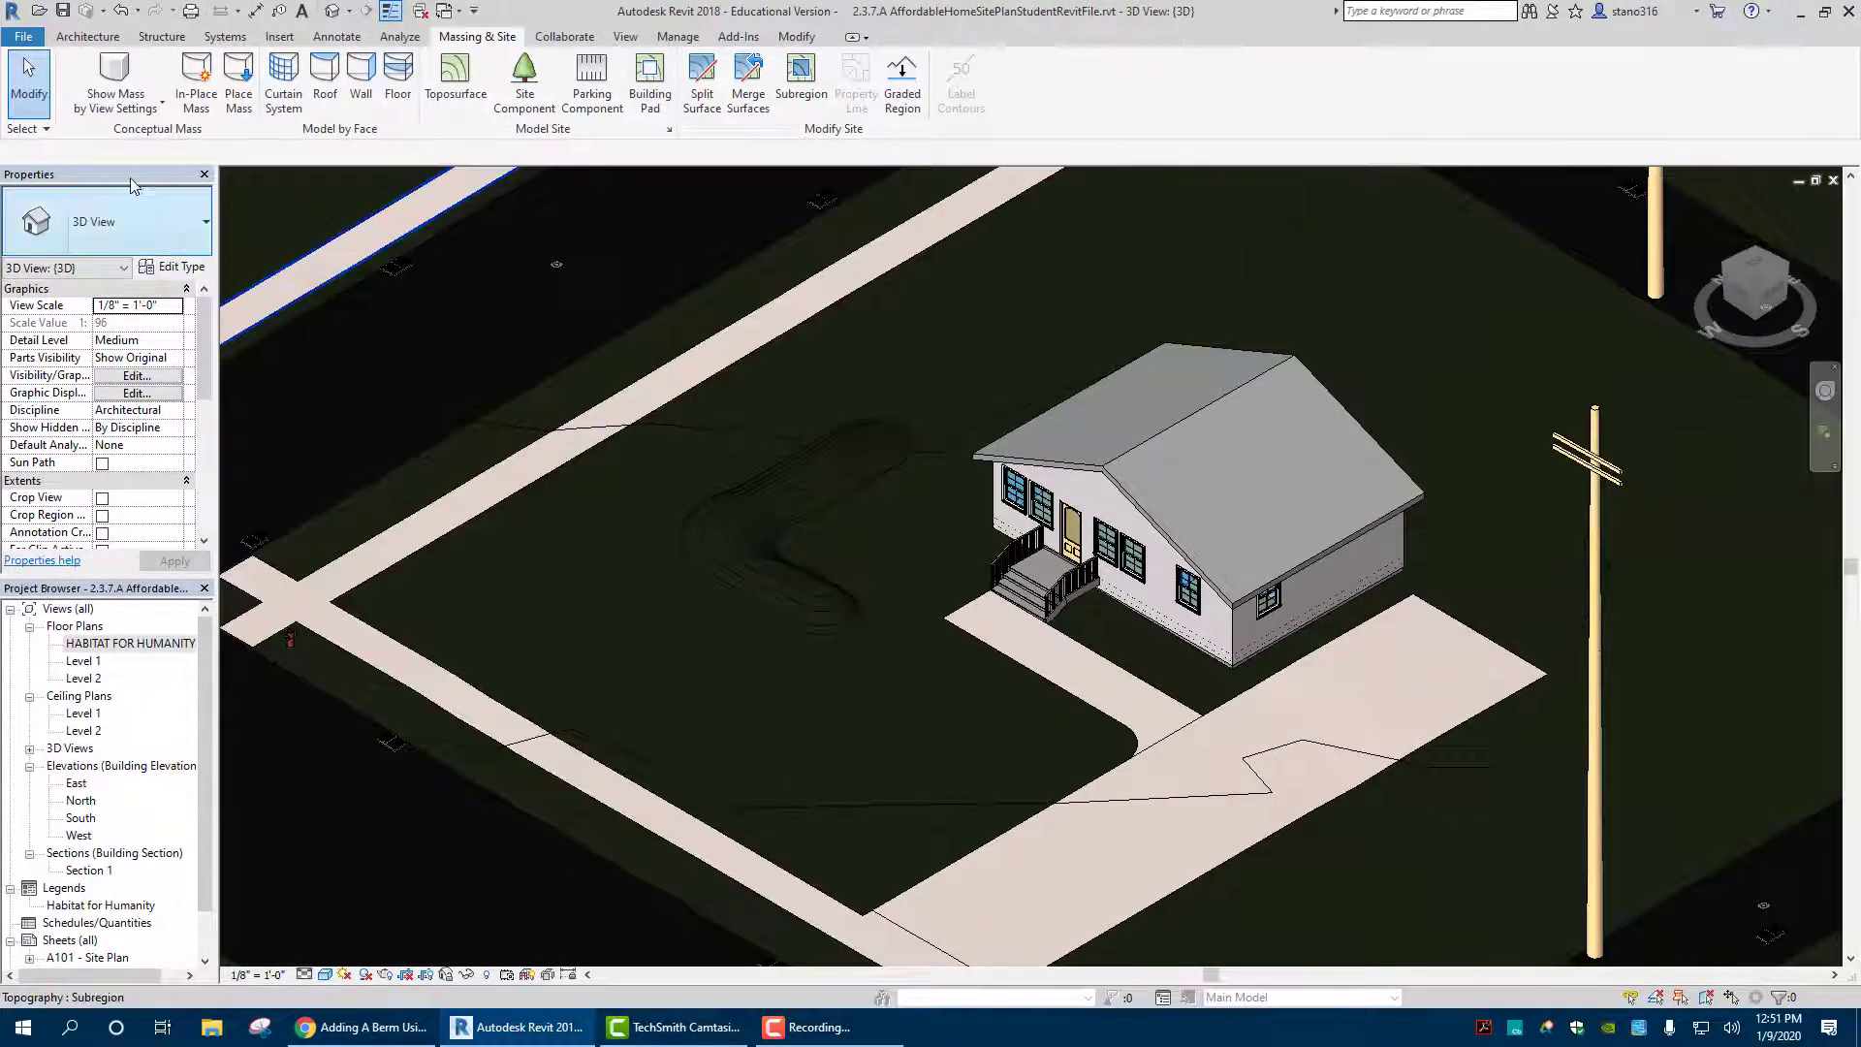
Place four RPC Lombardy Poplar - 40' trees behind and right of the house
click(521, 76)
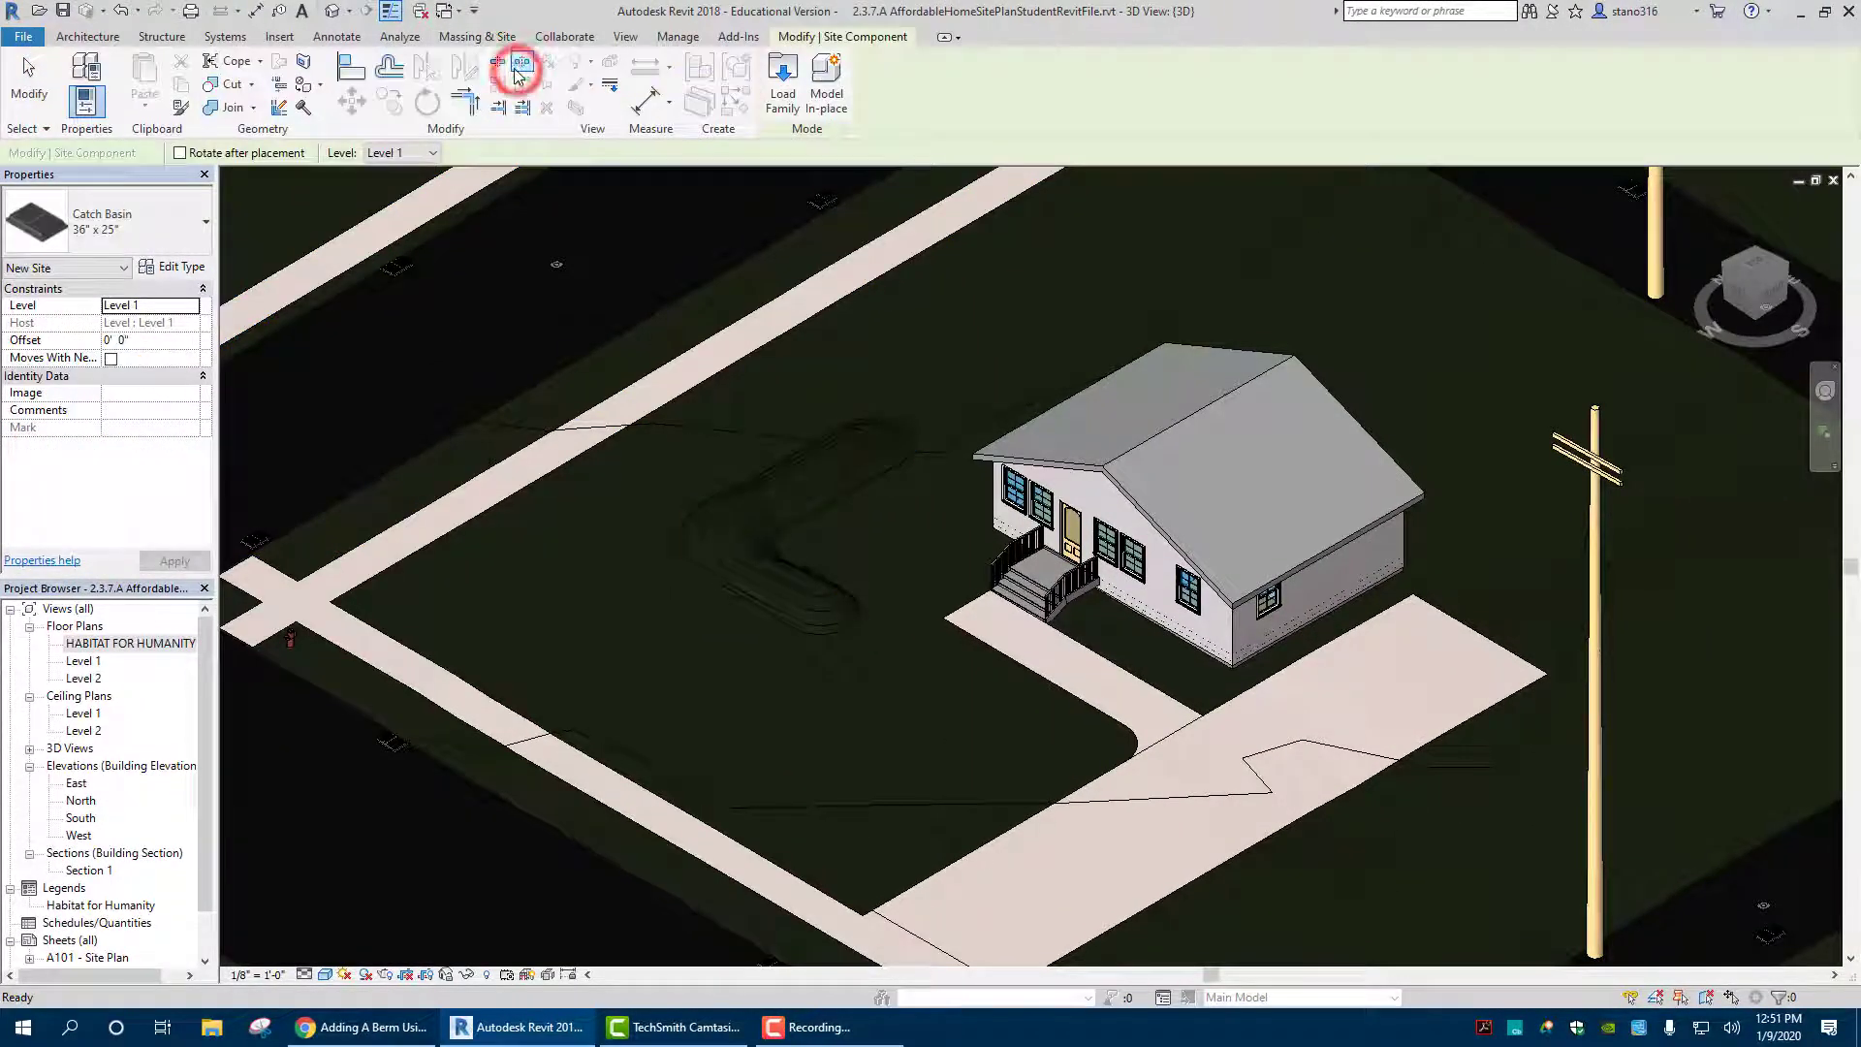
click(135, 225)
scroll(85, 517, down, 2)
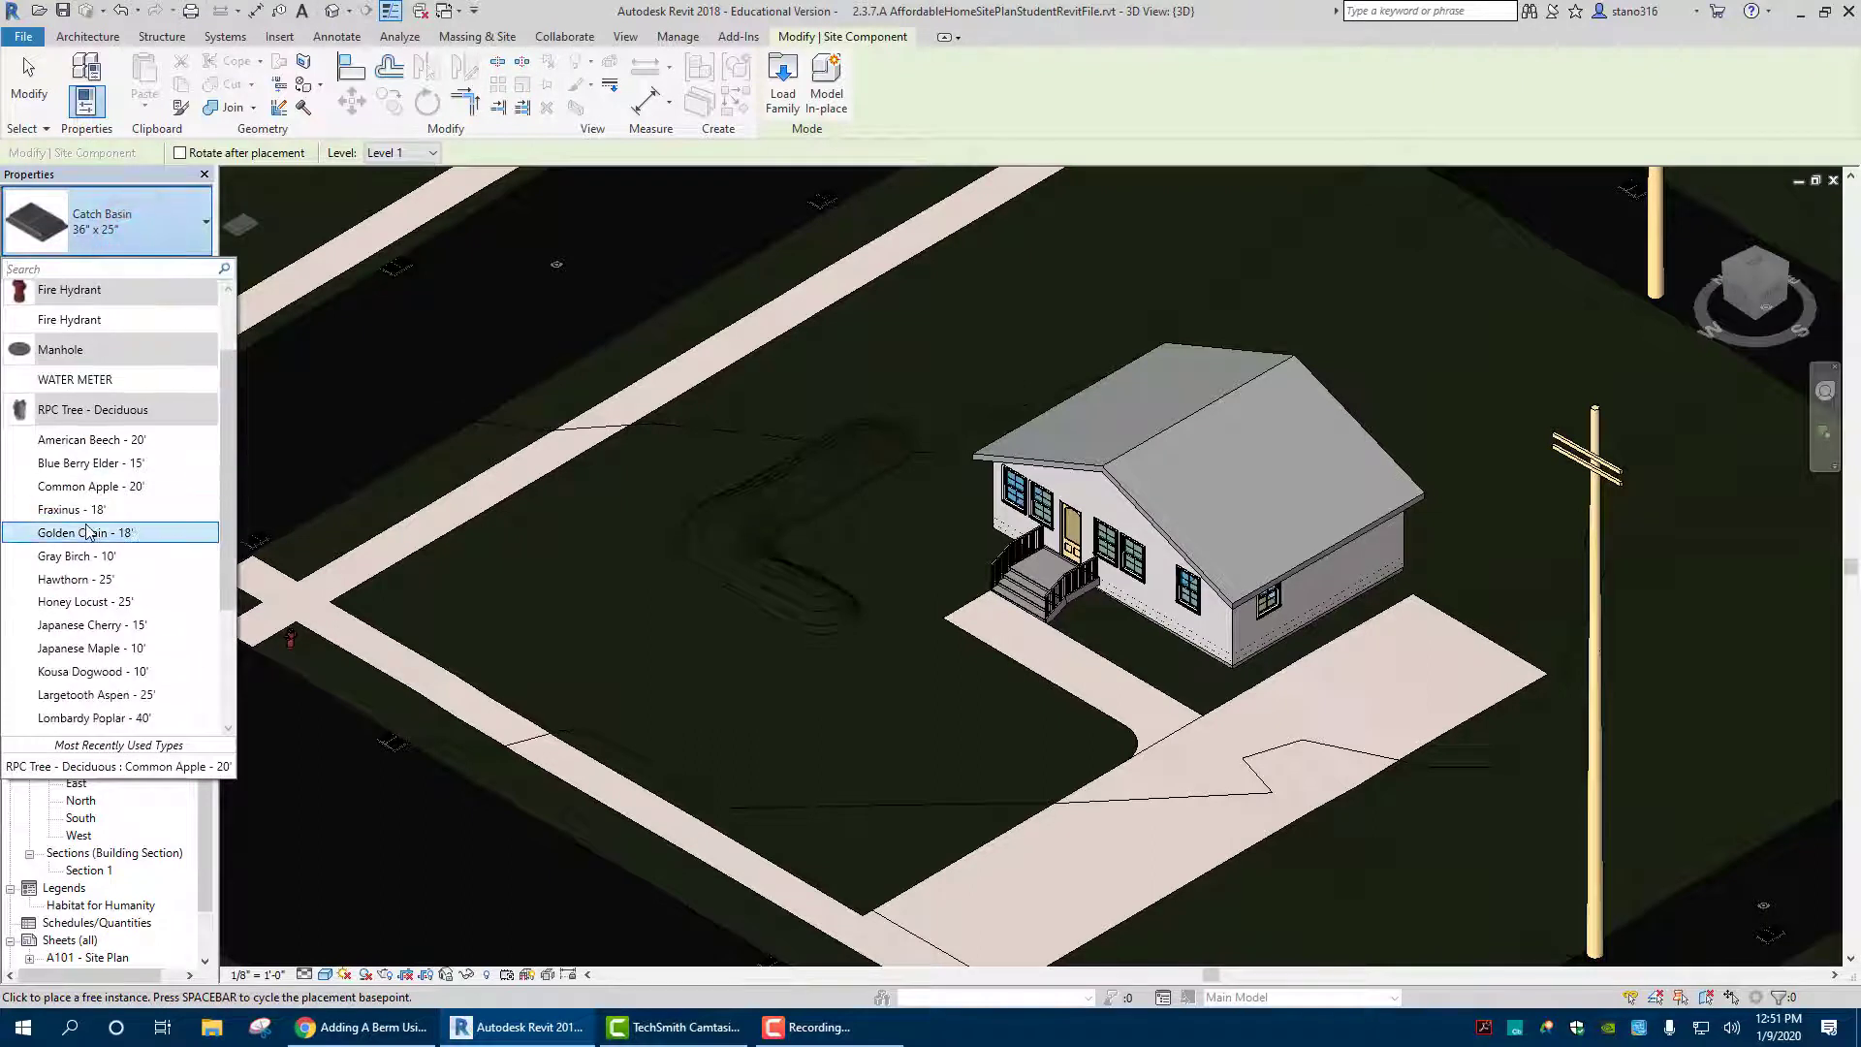
scroll(90, 532, down, 3)
scroll(73, 554, up, 1)
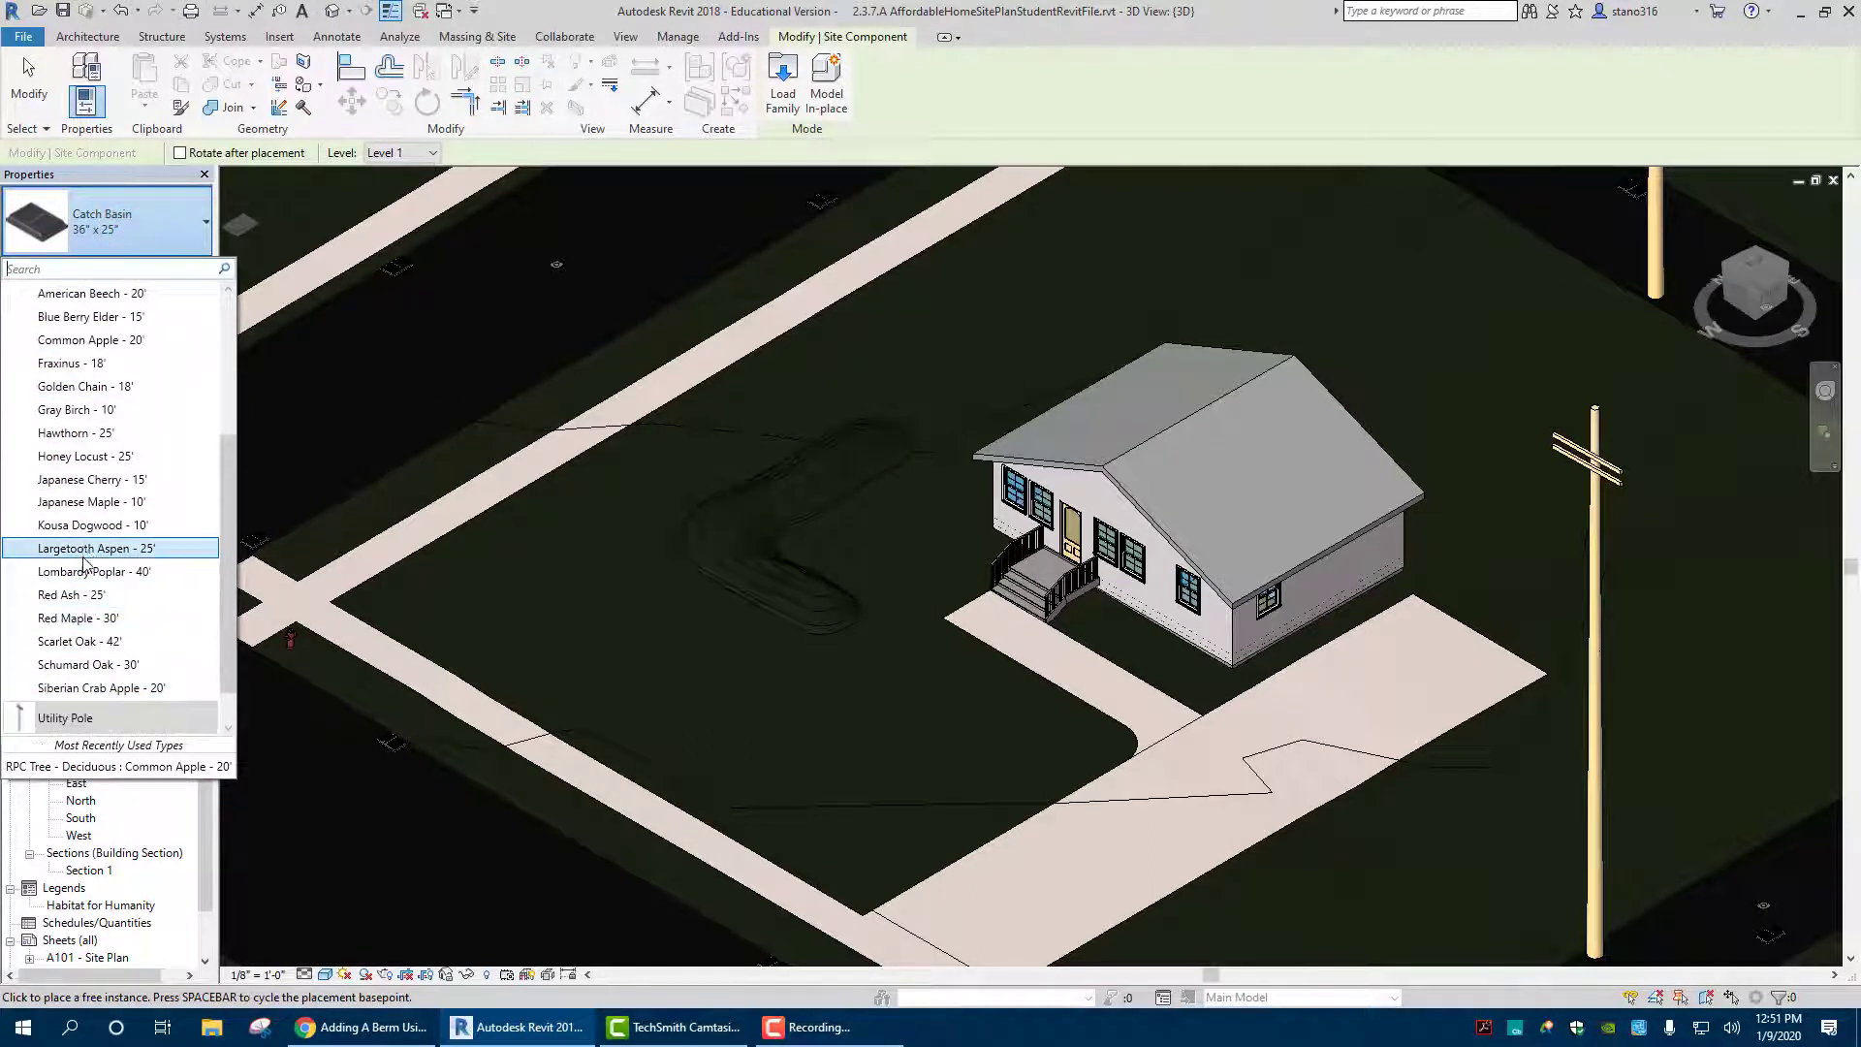
scroll(66, 496, up, 2)
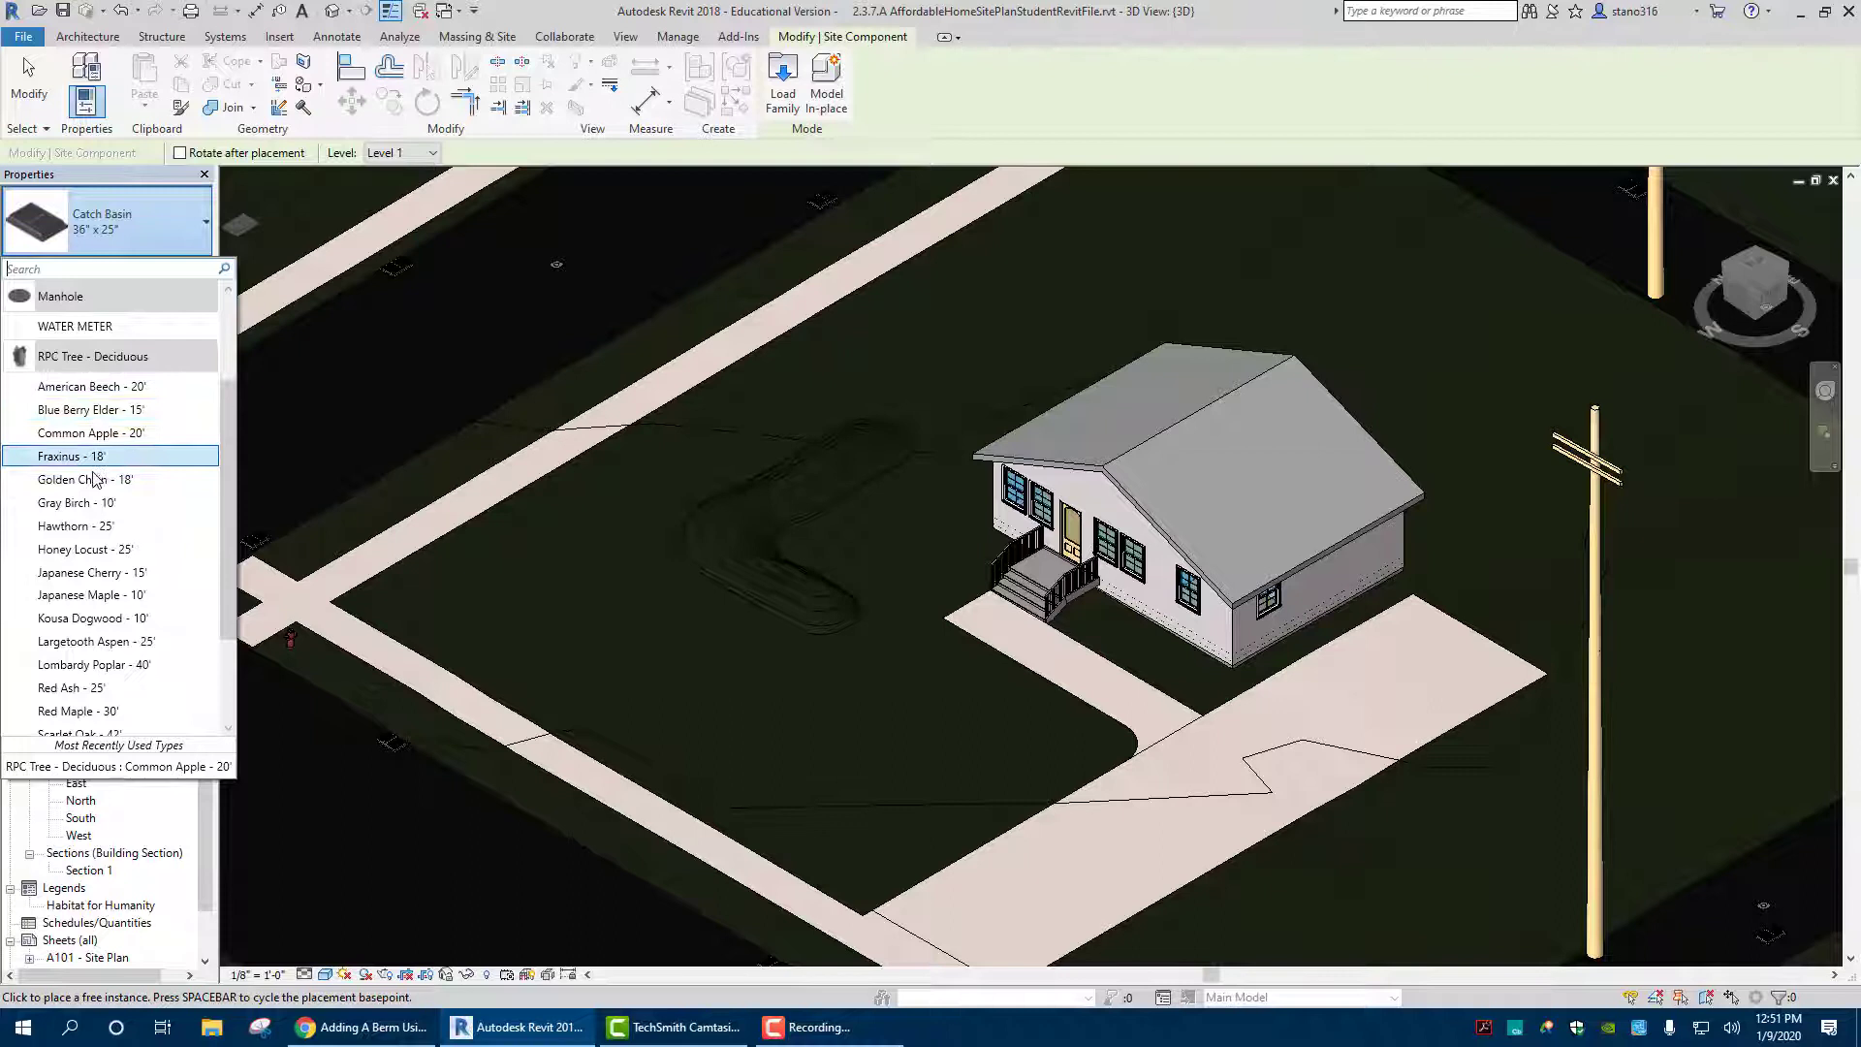
scroll(103, 542, up, 2)
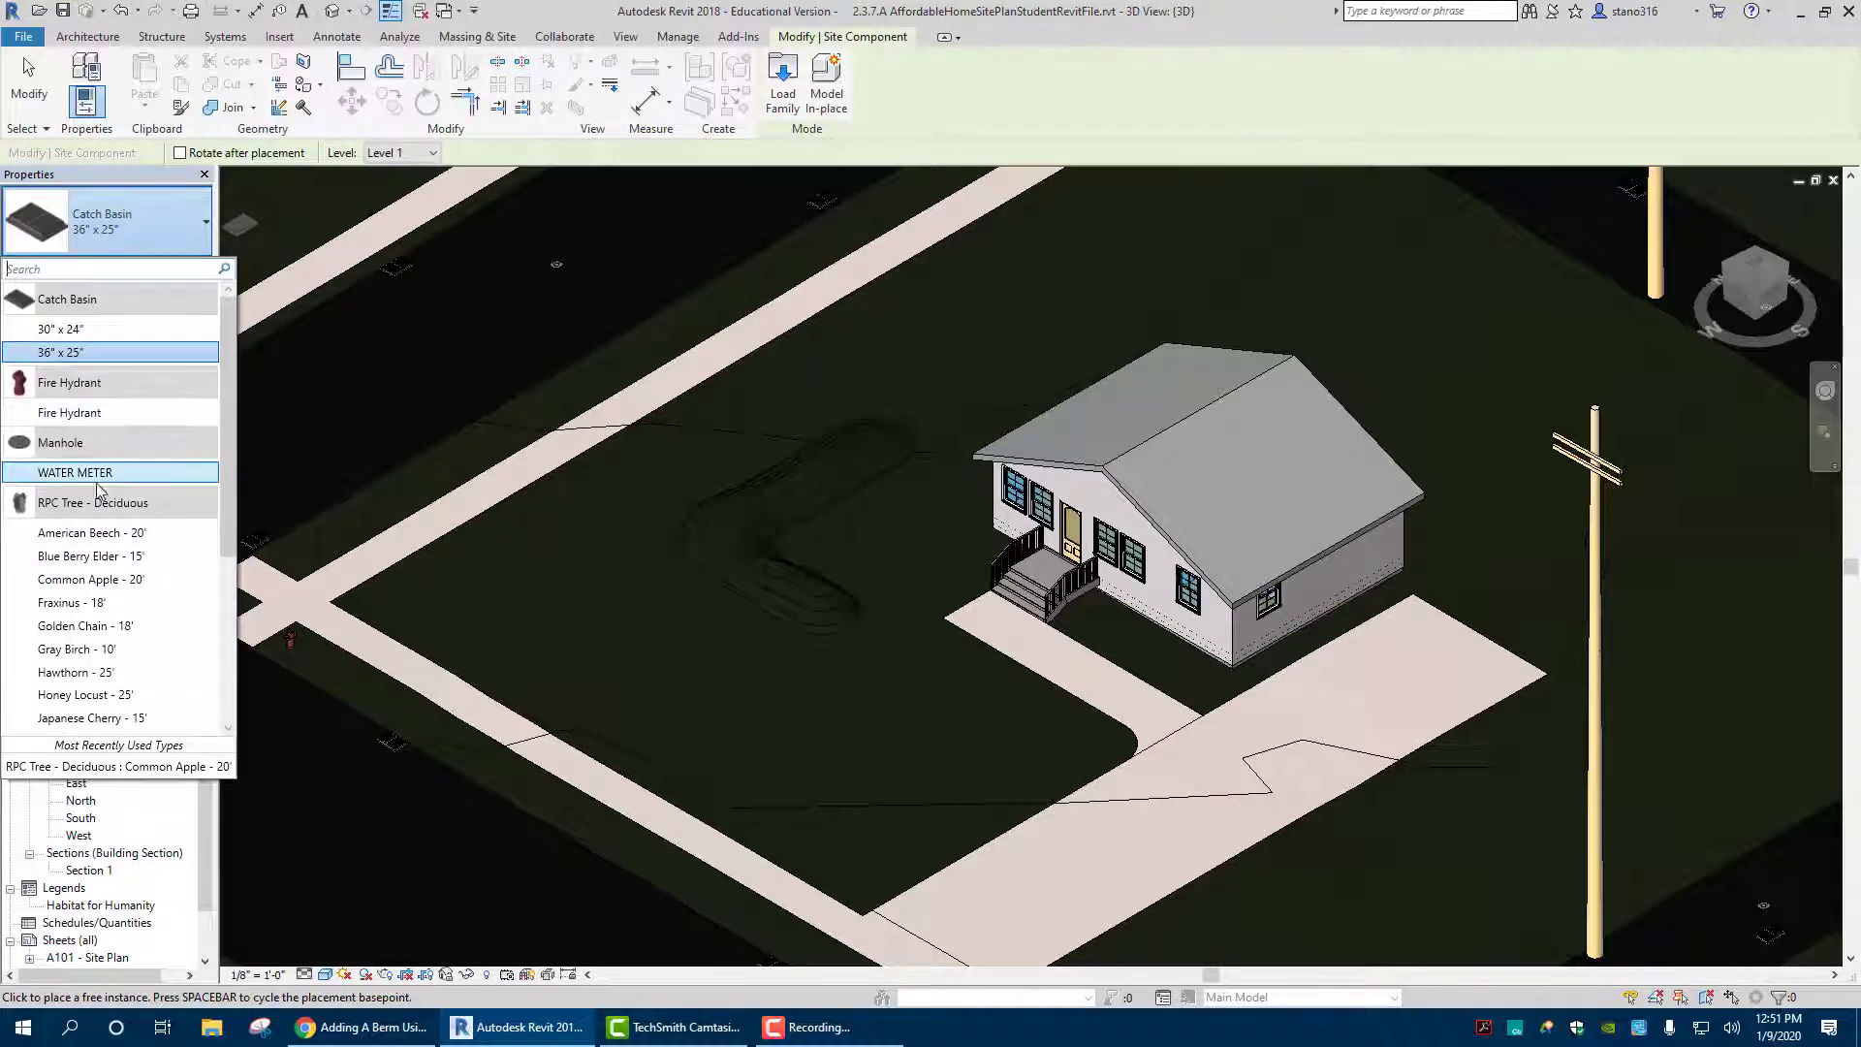
scroll(117, 509, down, 1)
scroll(124, 490, down, 1)
scroll(123, 491, down, 3)
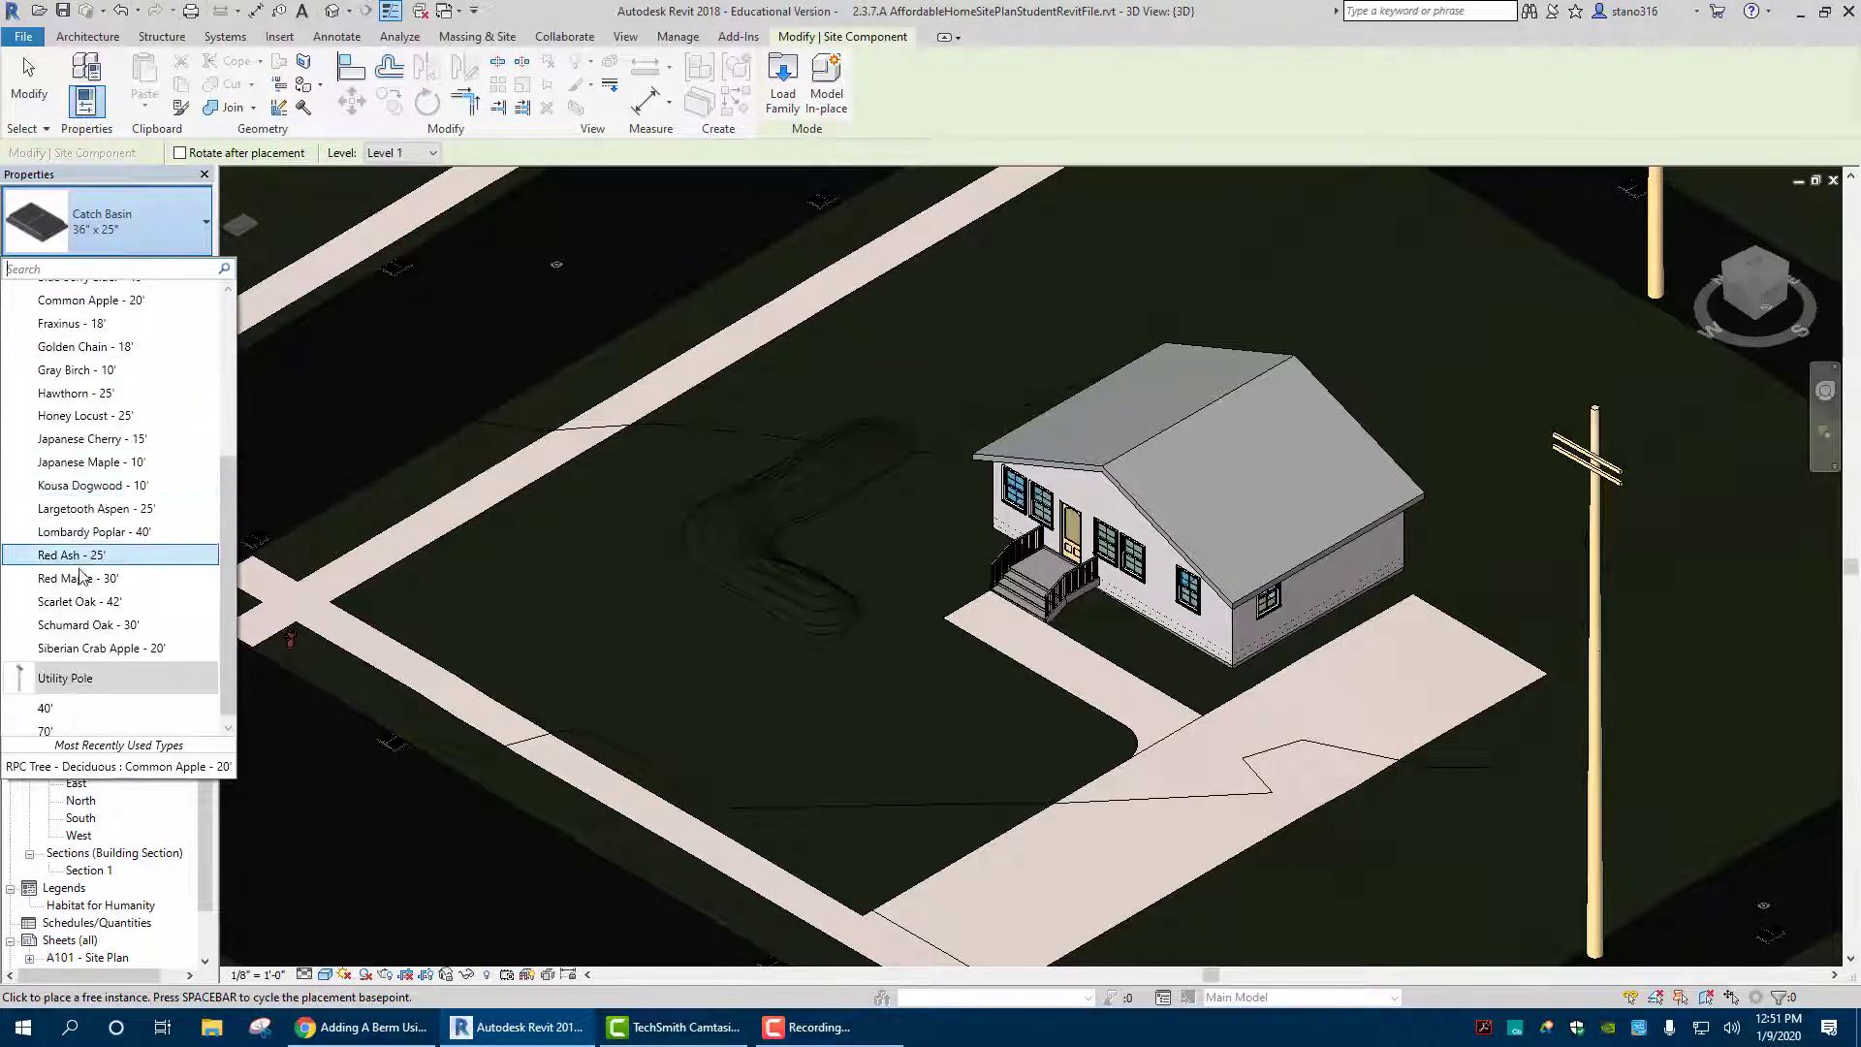
scroll(76, 542, up, 1)
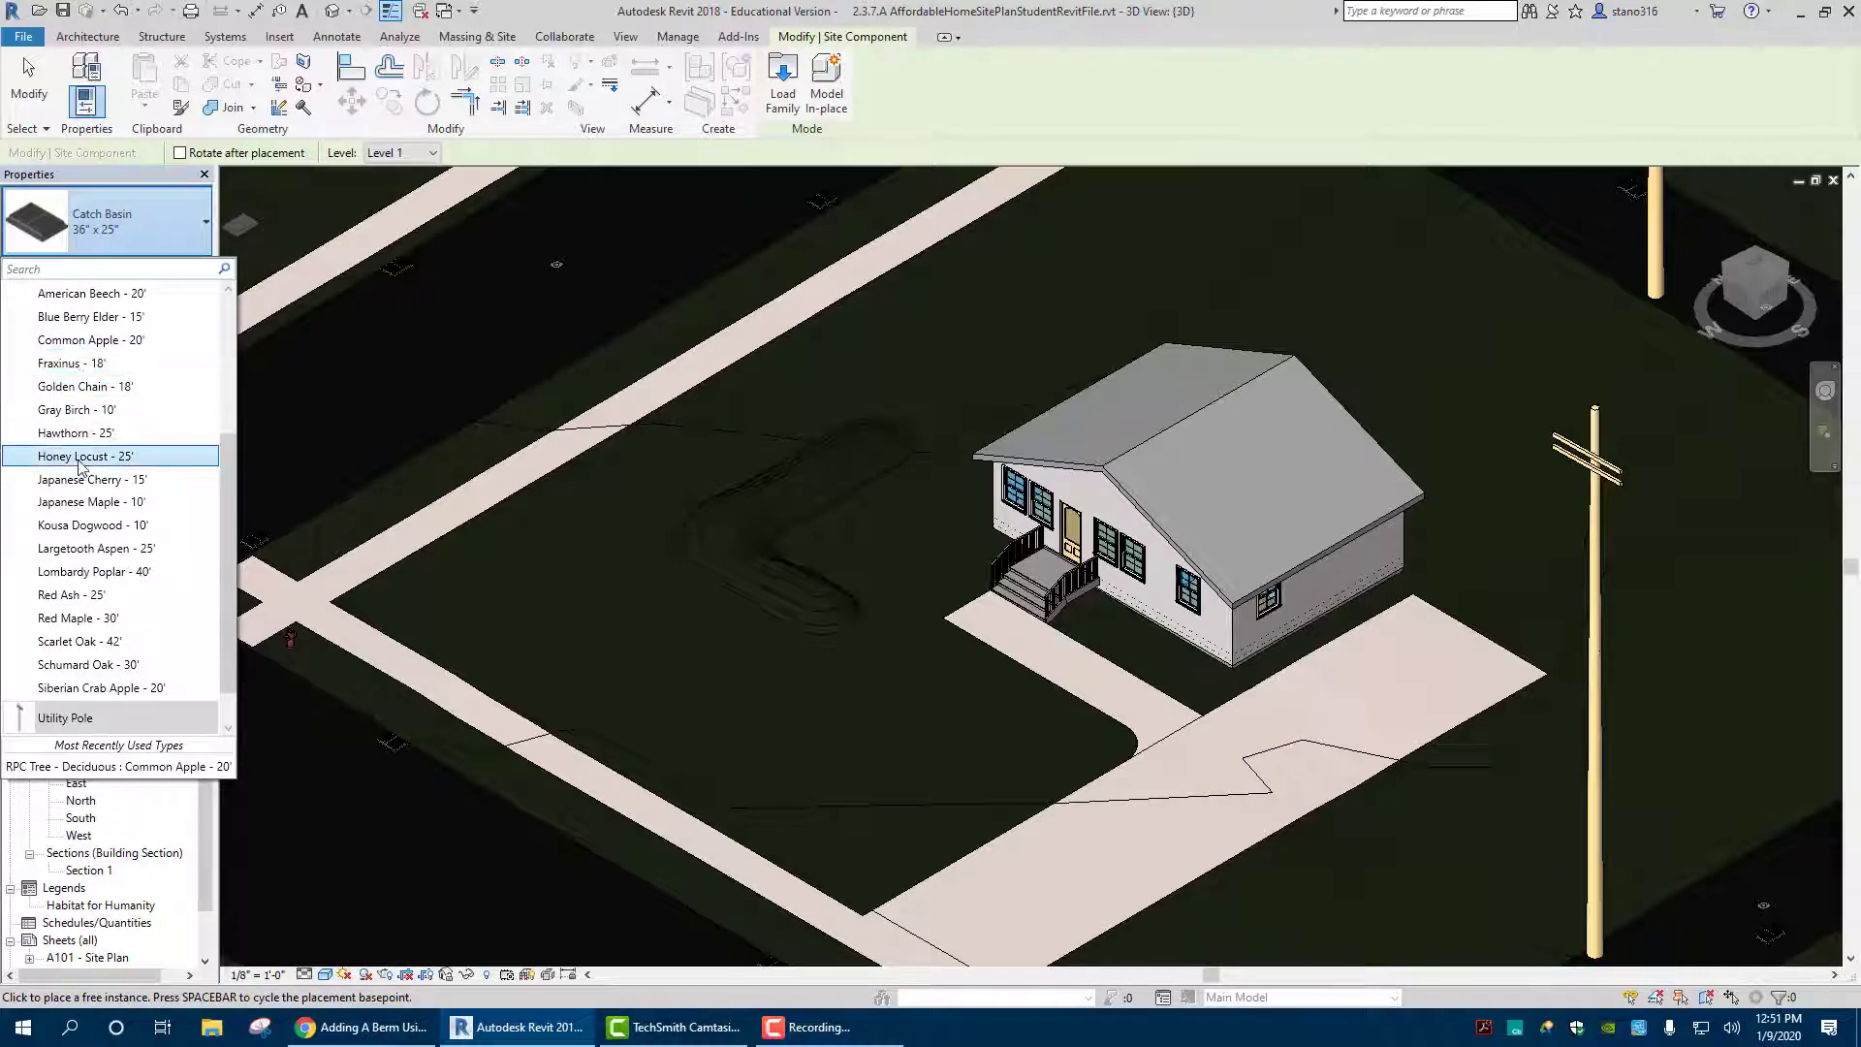
click(88, 571)
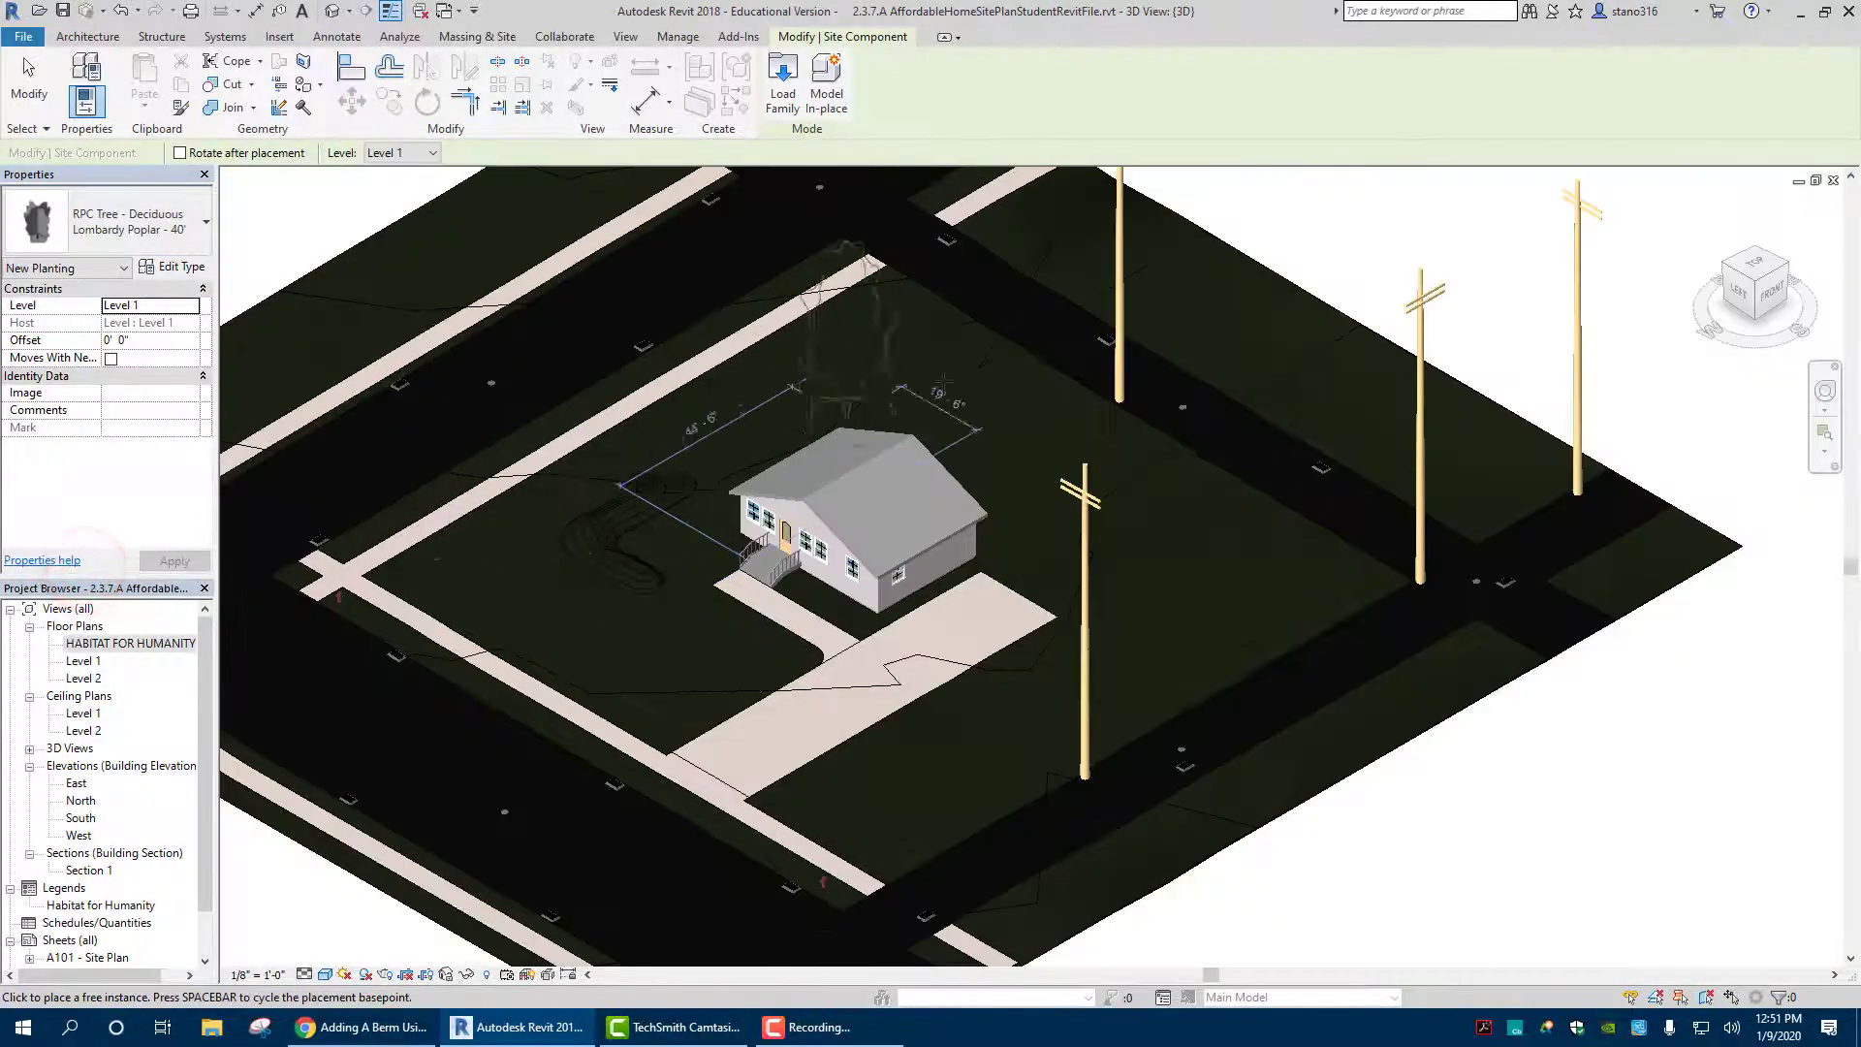
click(921, 375)
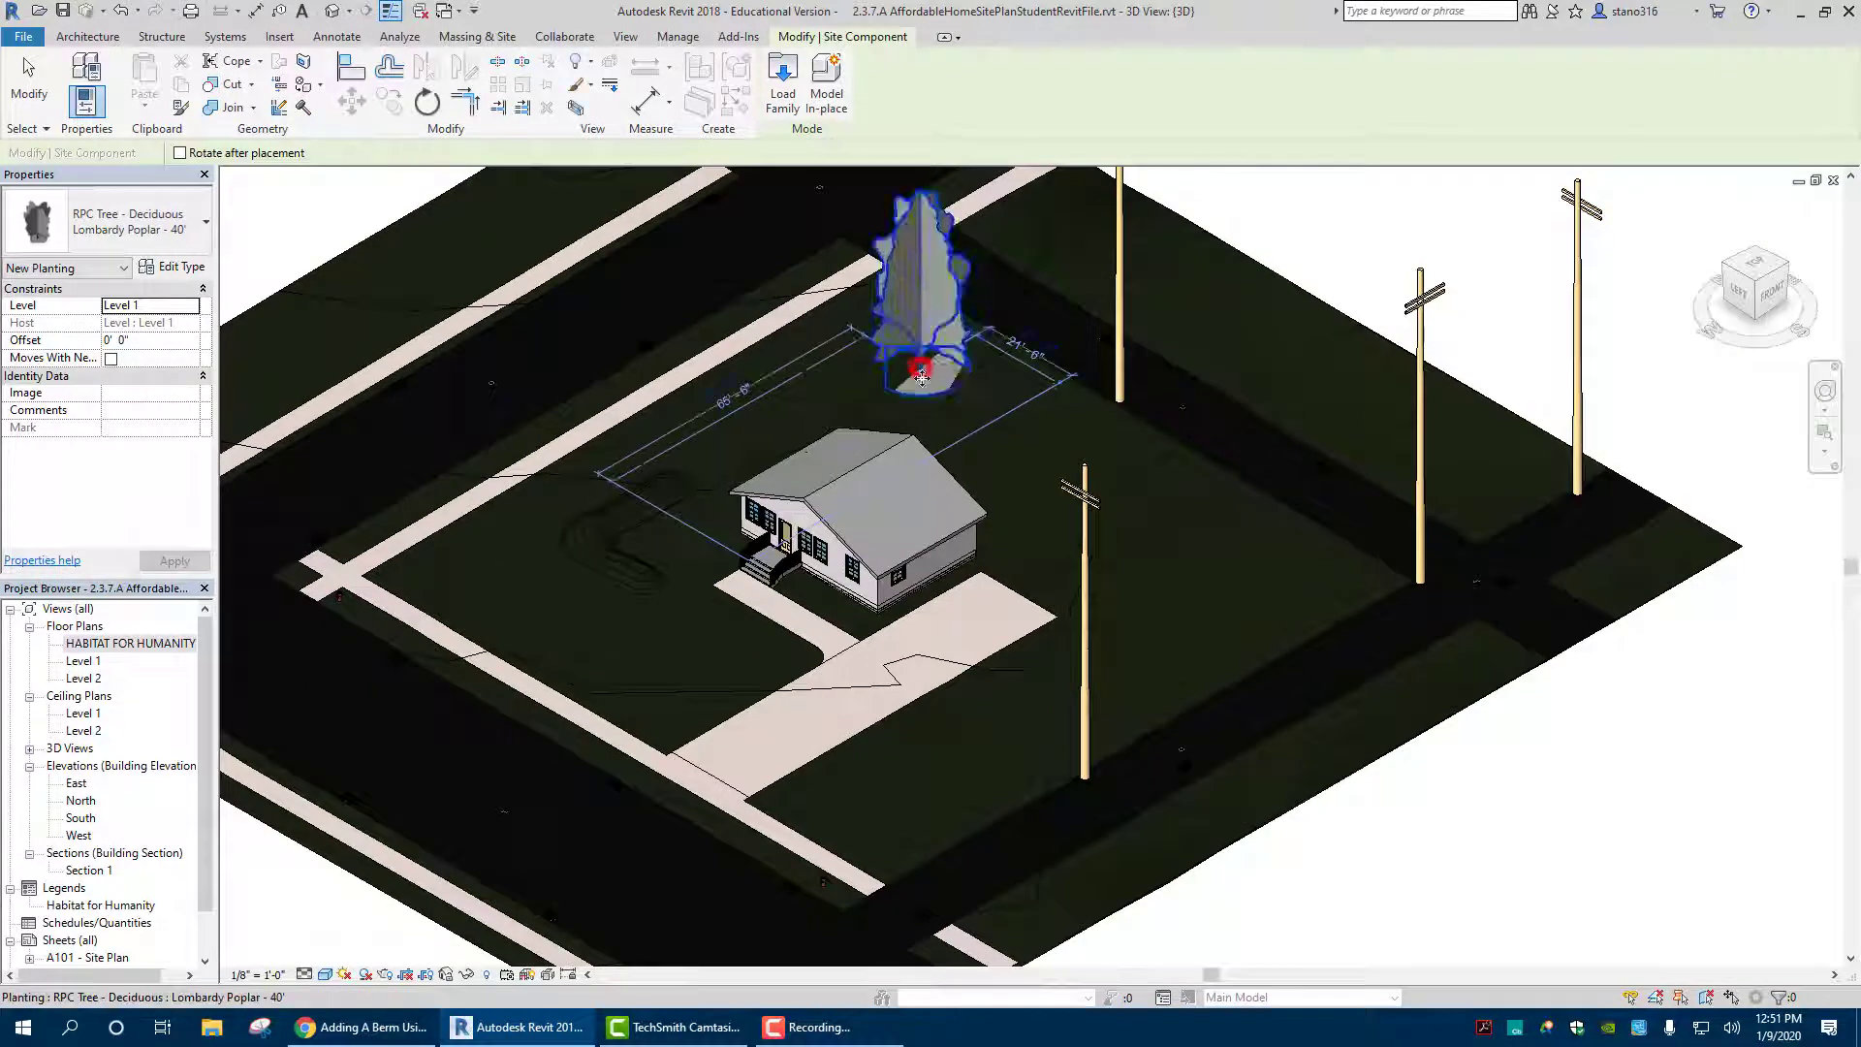
click(1047, 437)
click(1211, 557)
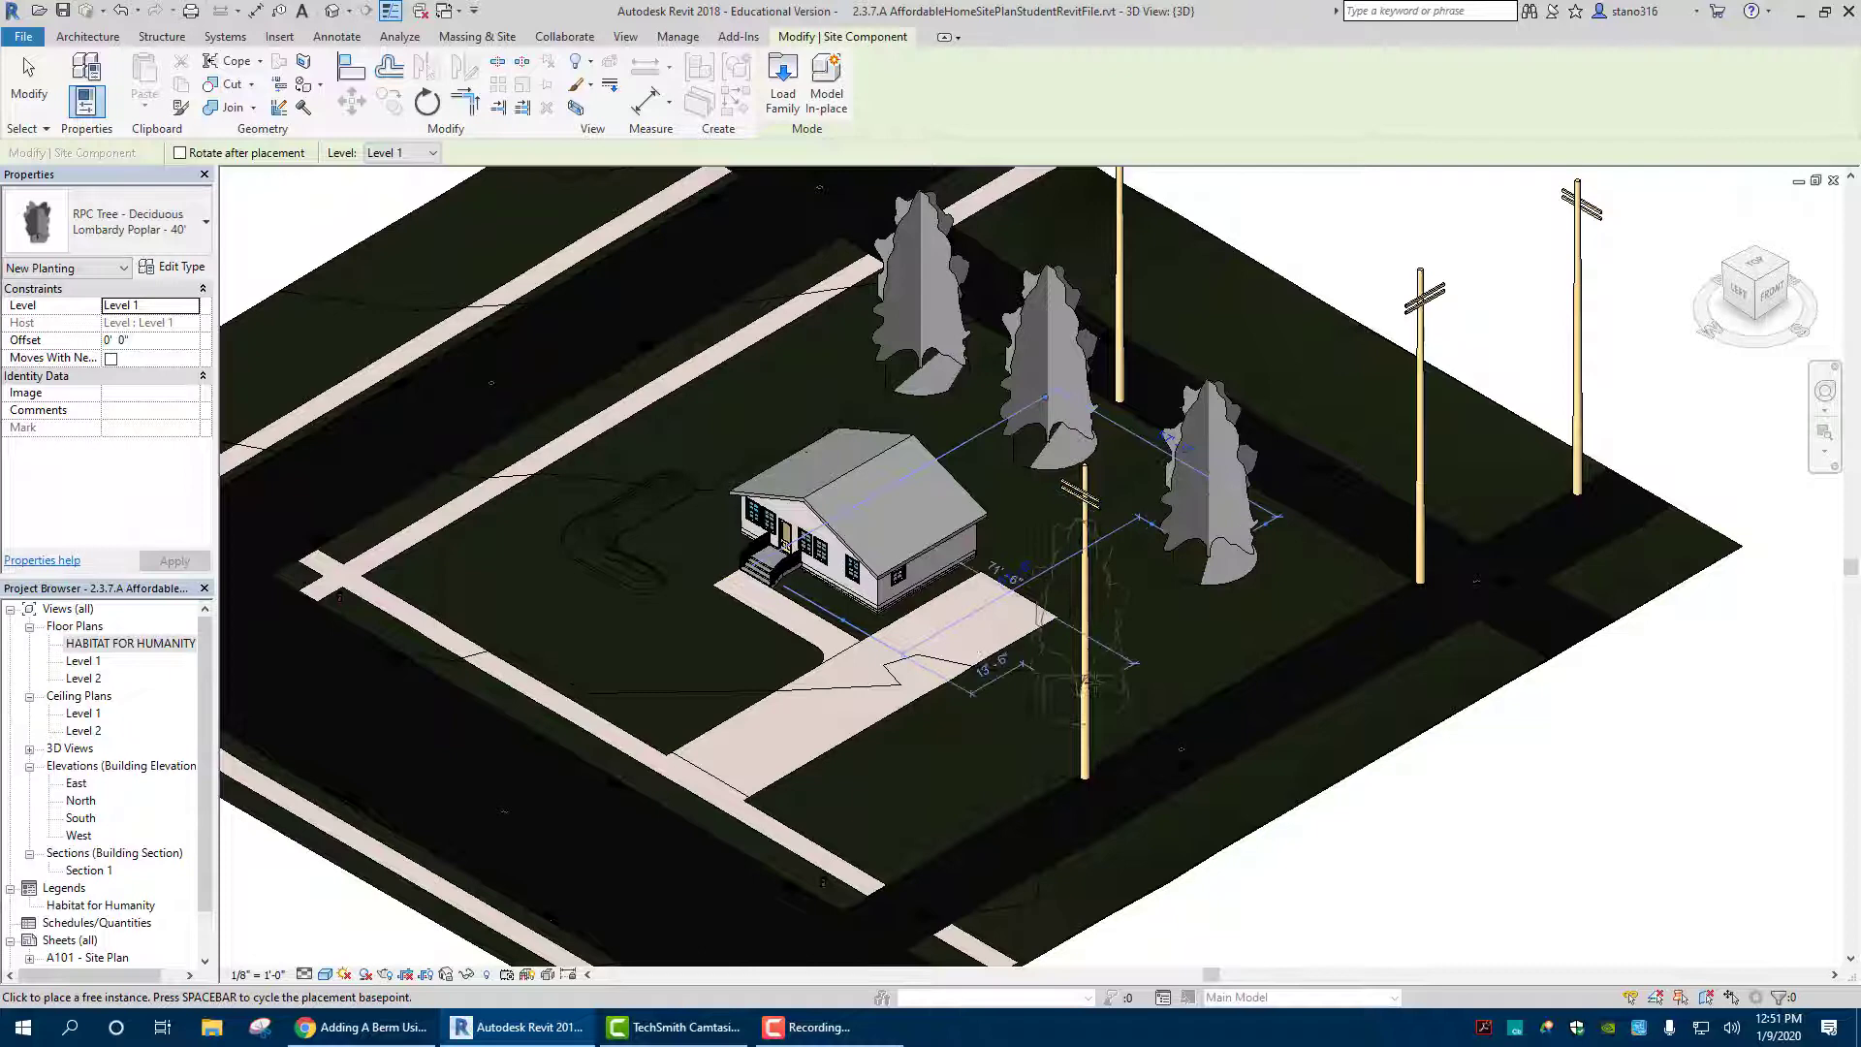
click(1133, 654)
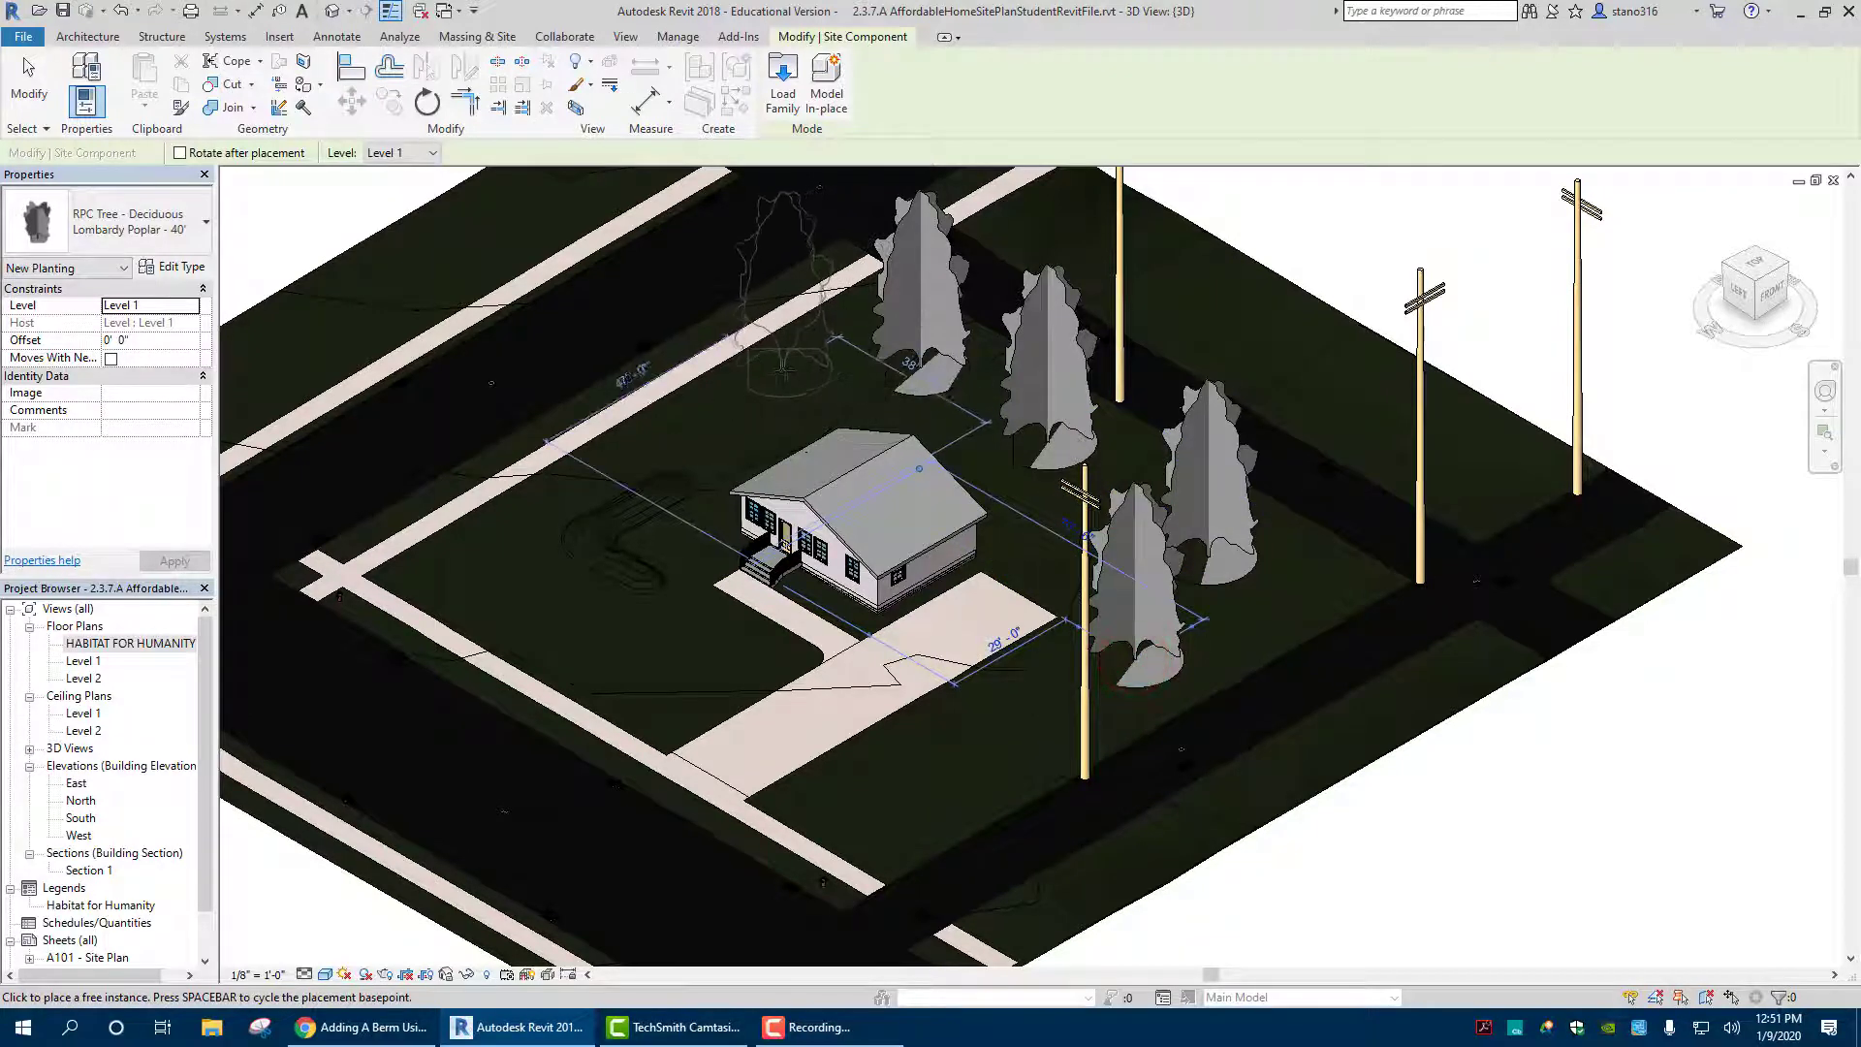
click(186, 215)
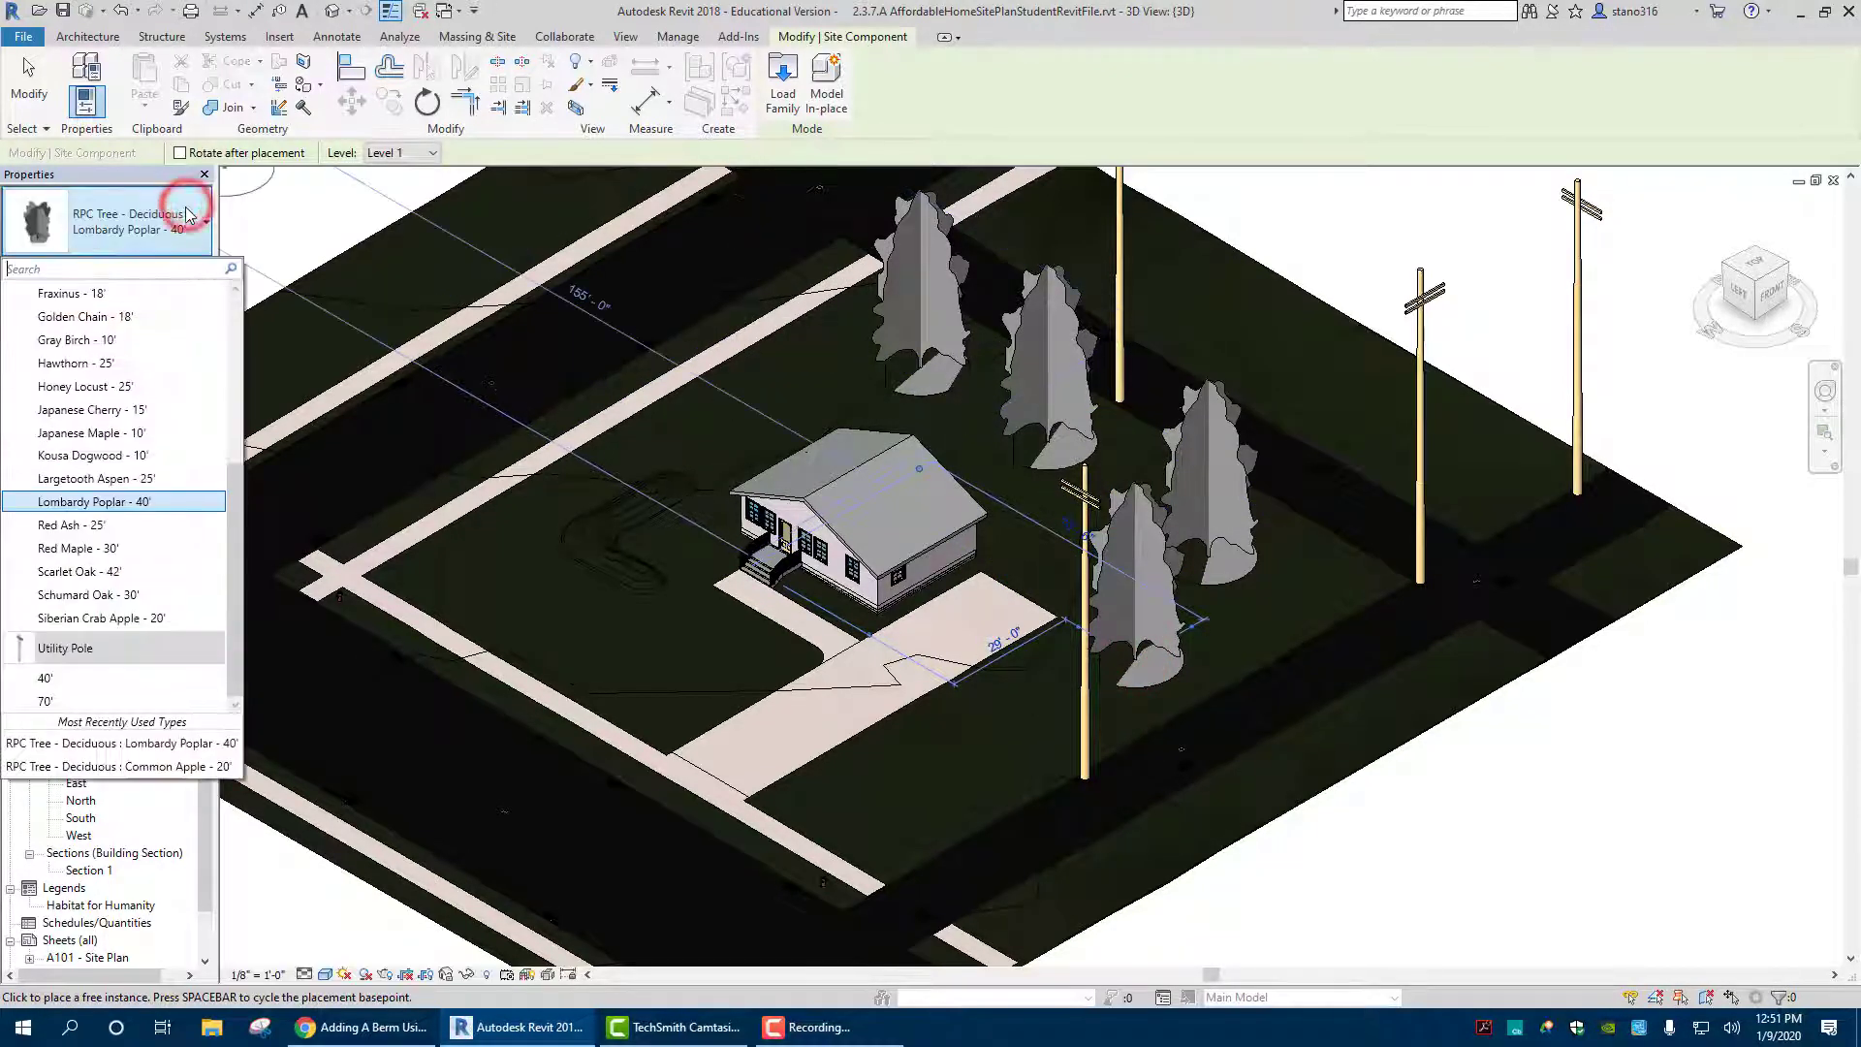
Plant Gray Birch - 10' trees on the berm left of the house, then exit placement
click(88, 340)
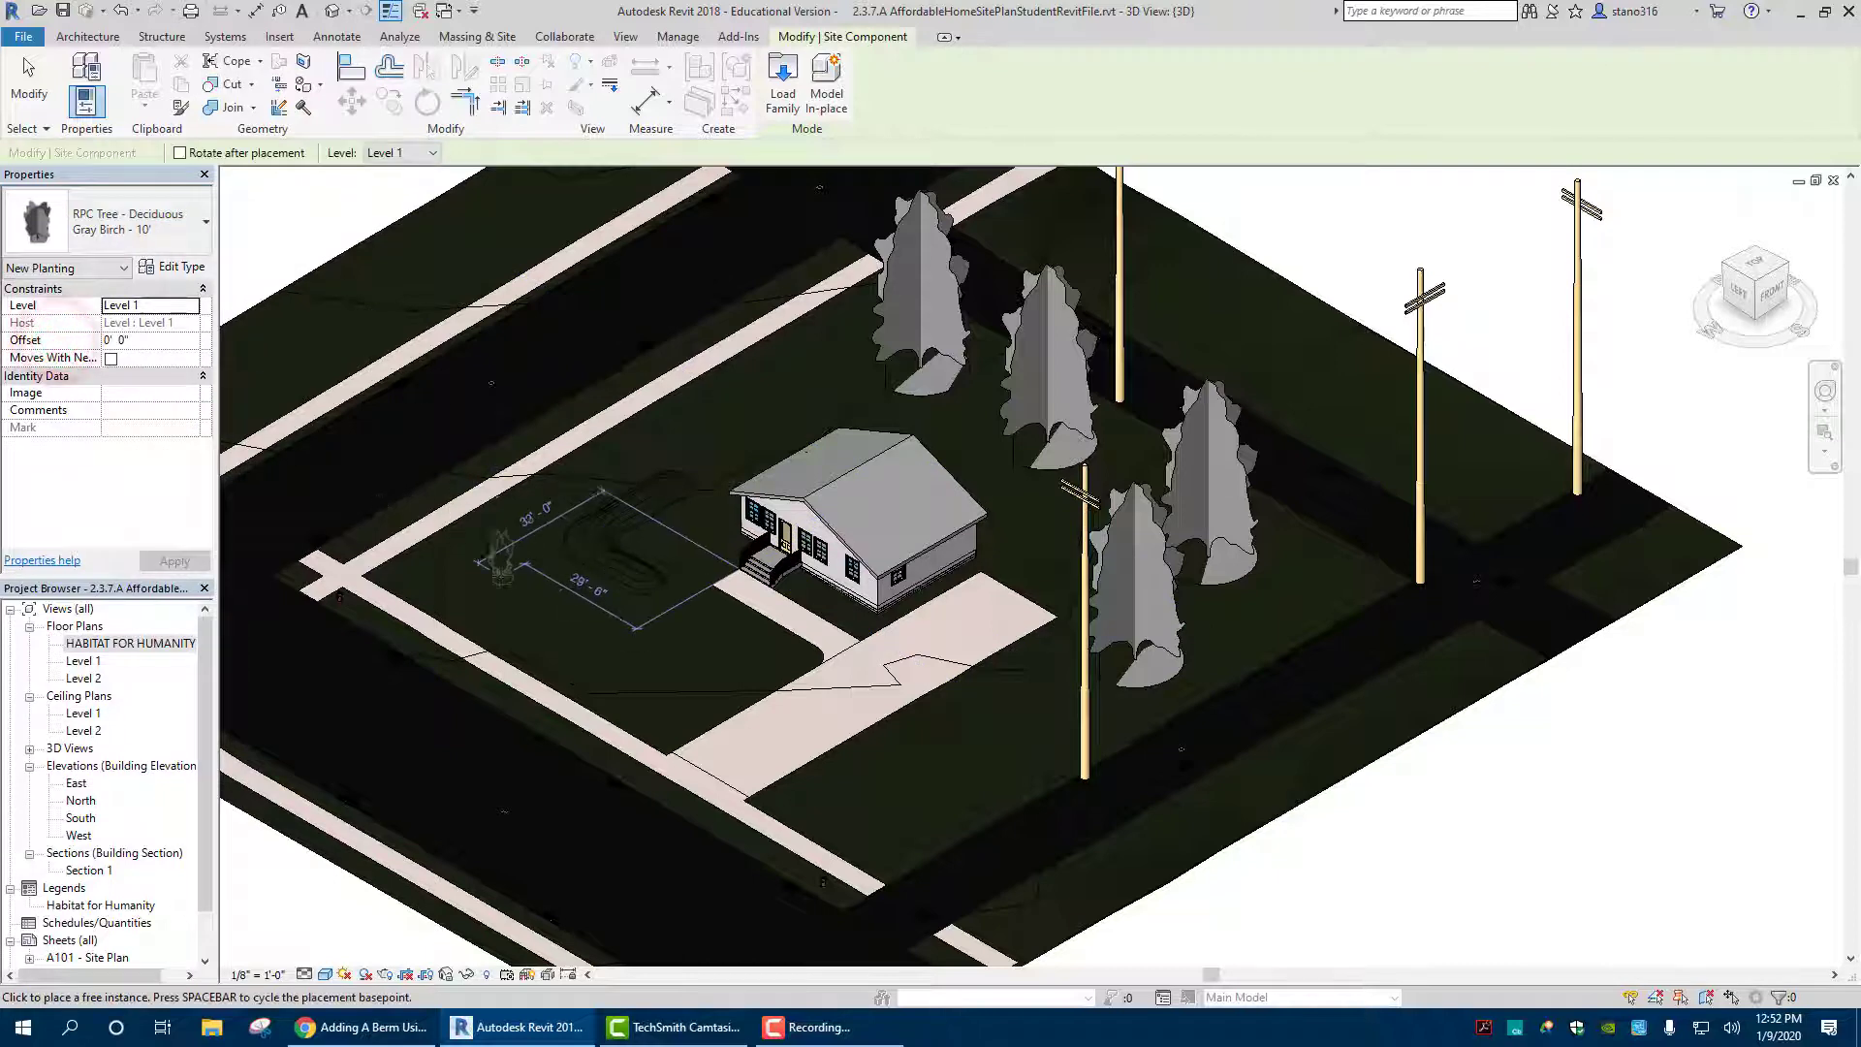
scroll(760, 503, up, 2)
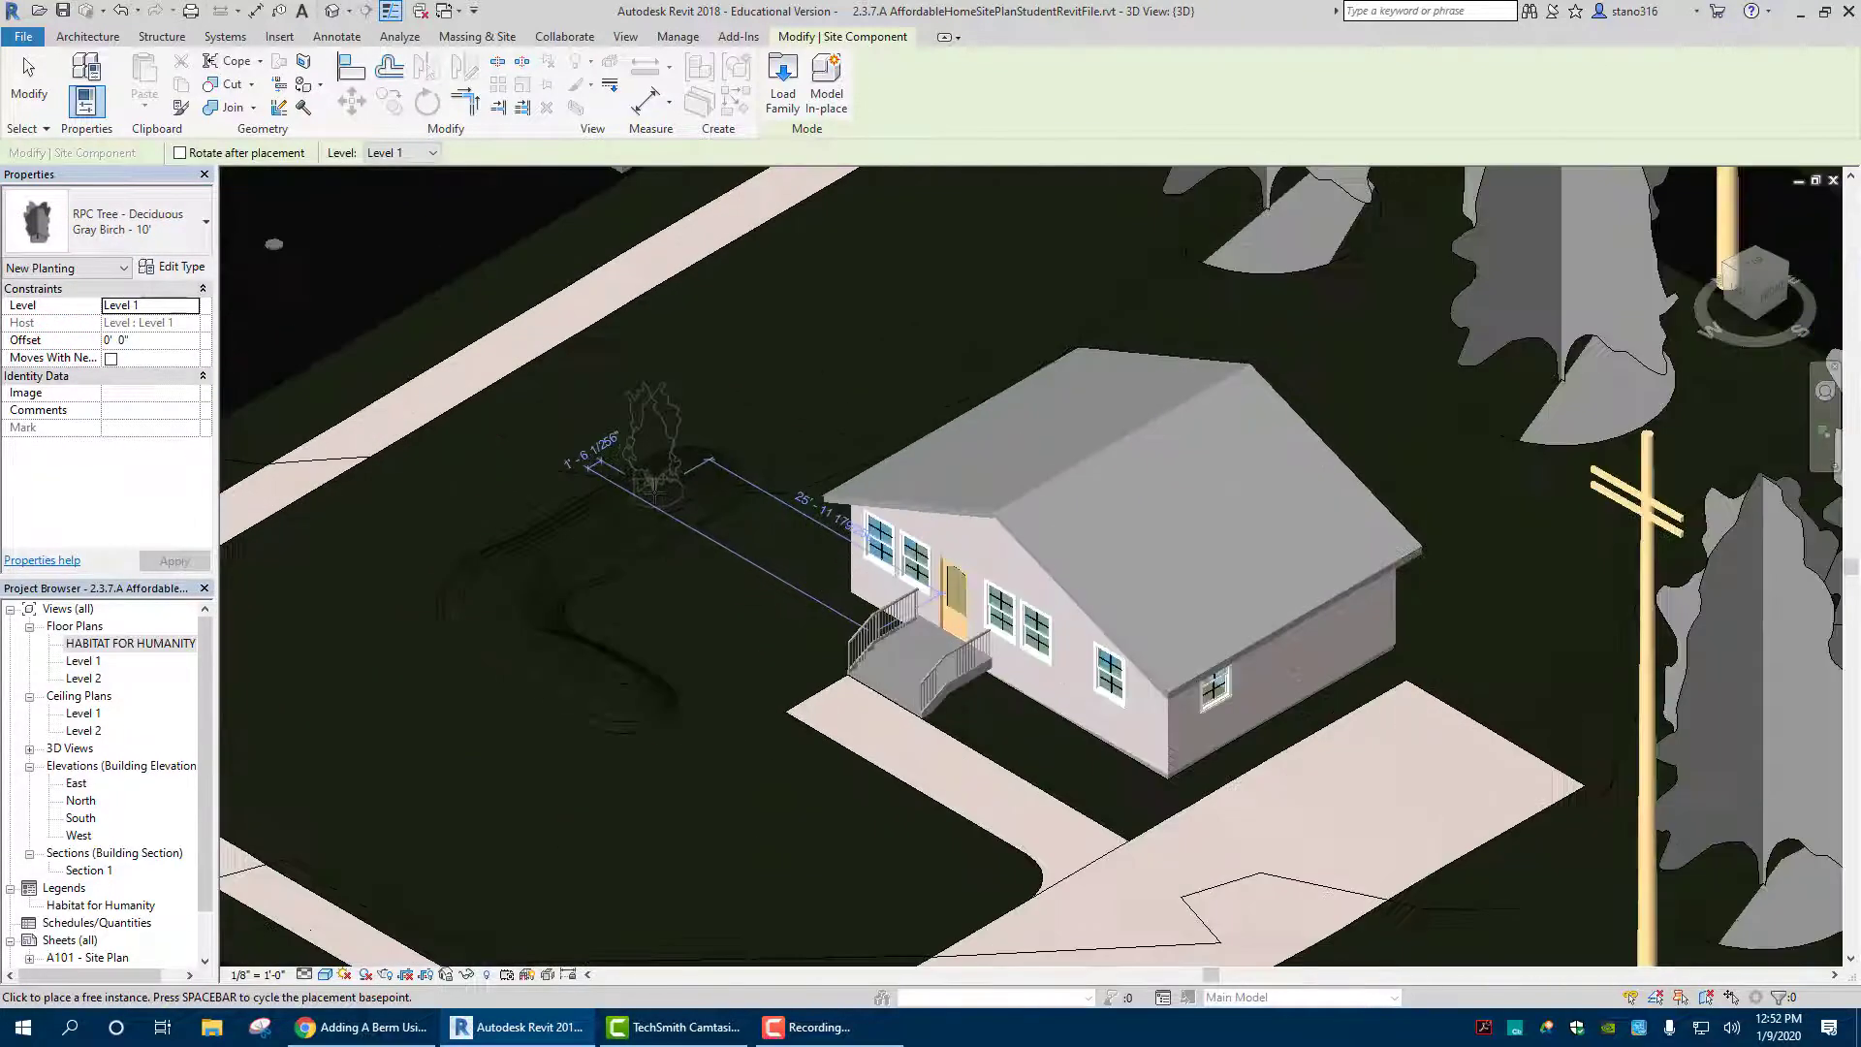
click(654, 486)
click(589, 522)
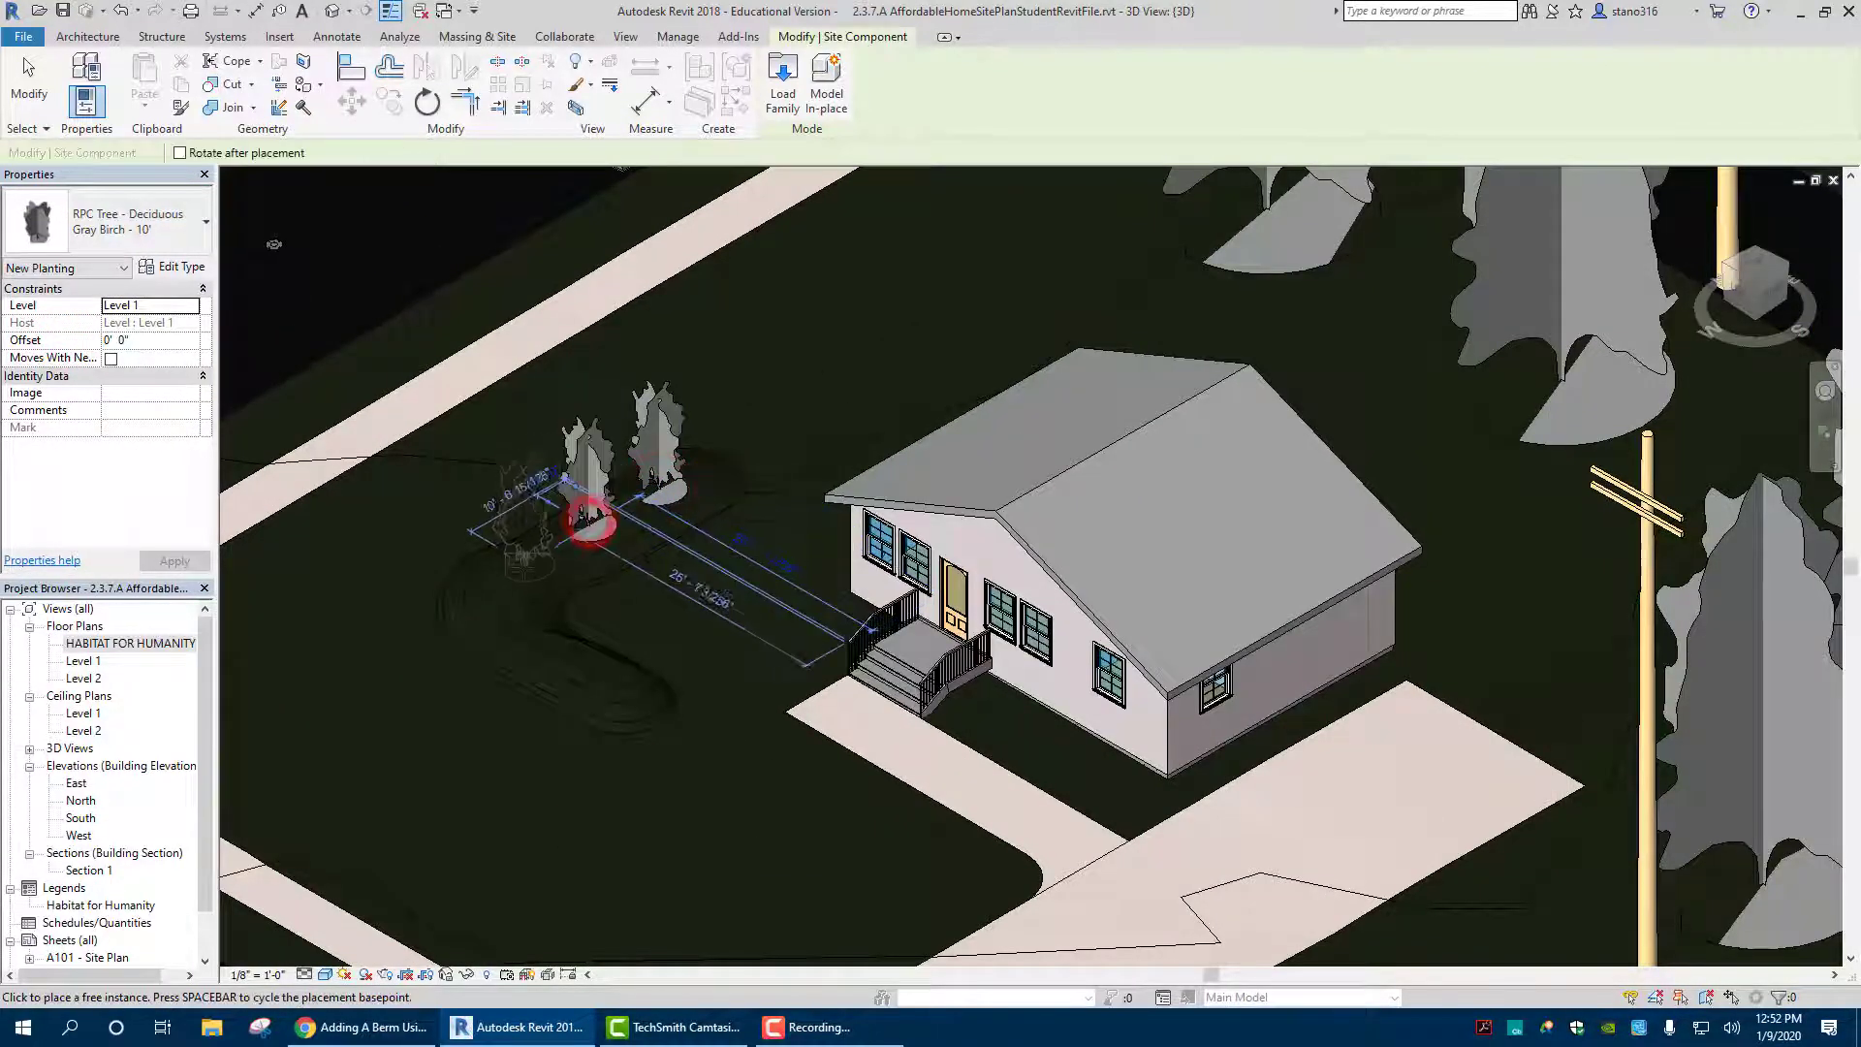
click(512, 636)
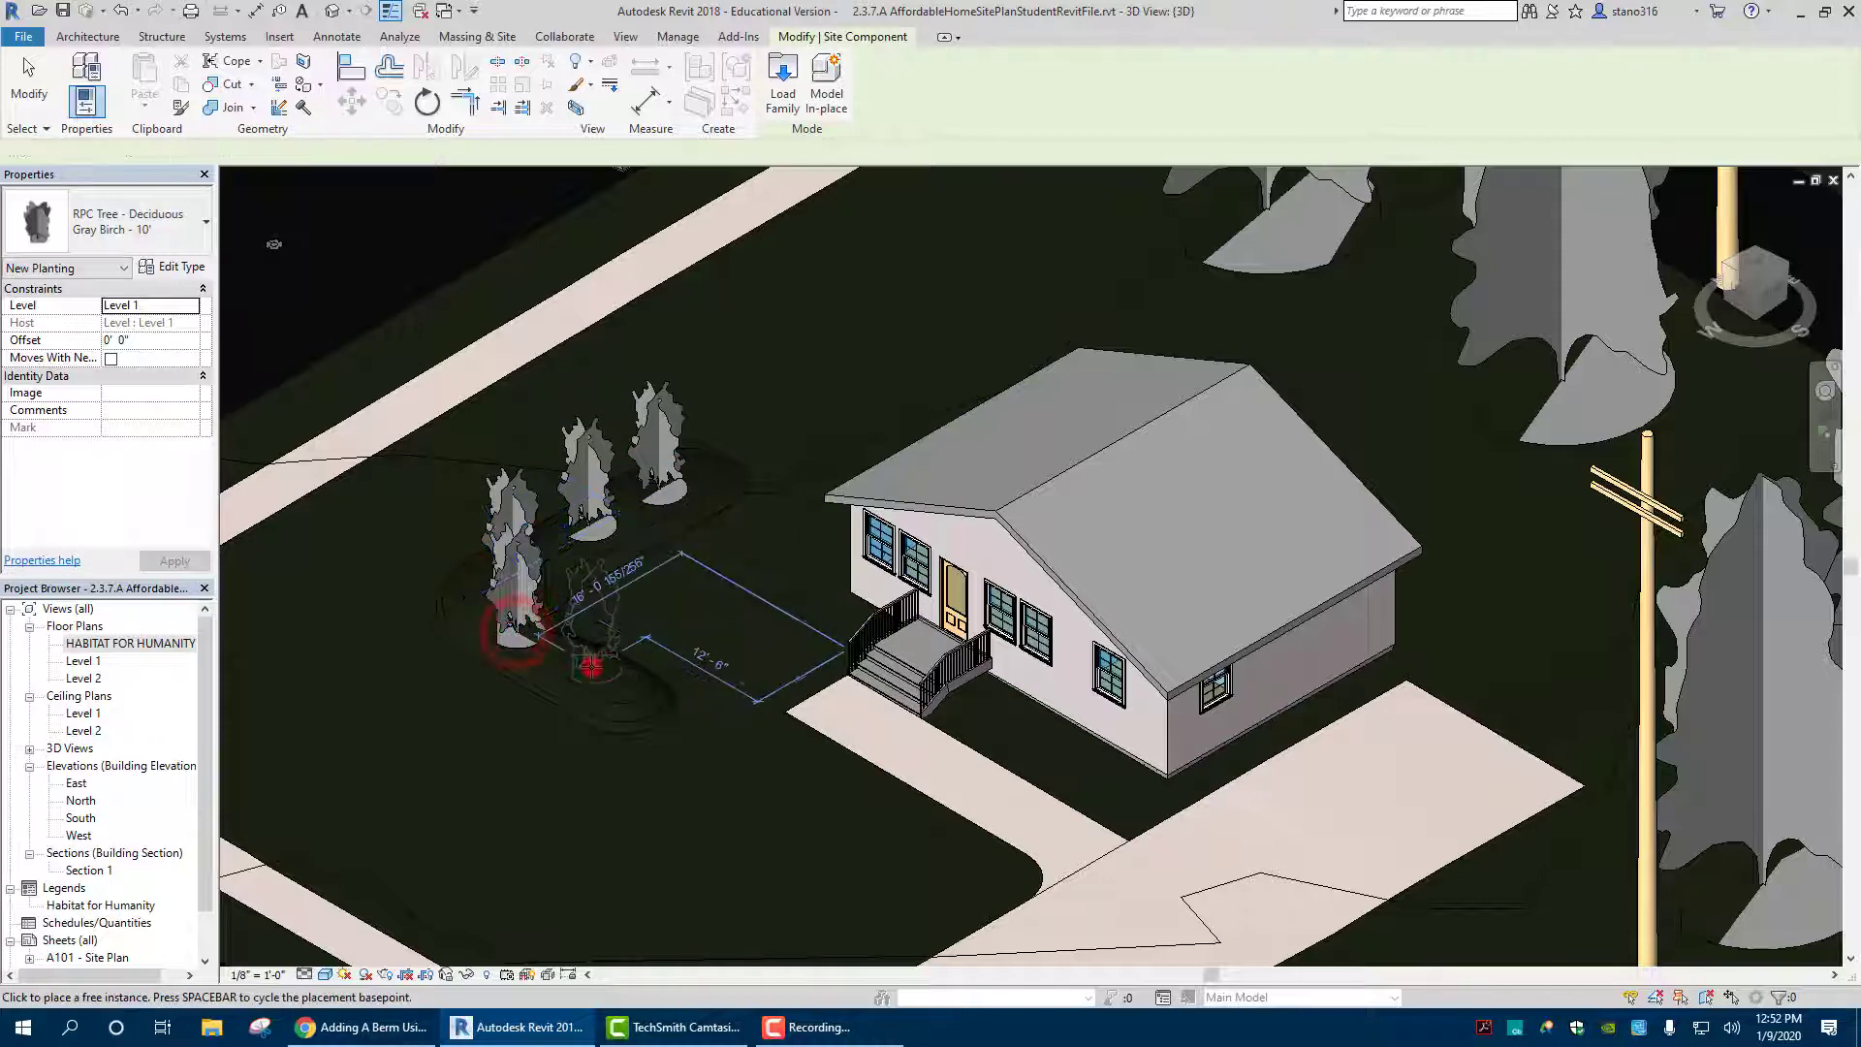
scroll(524, 626, down, 5)
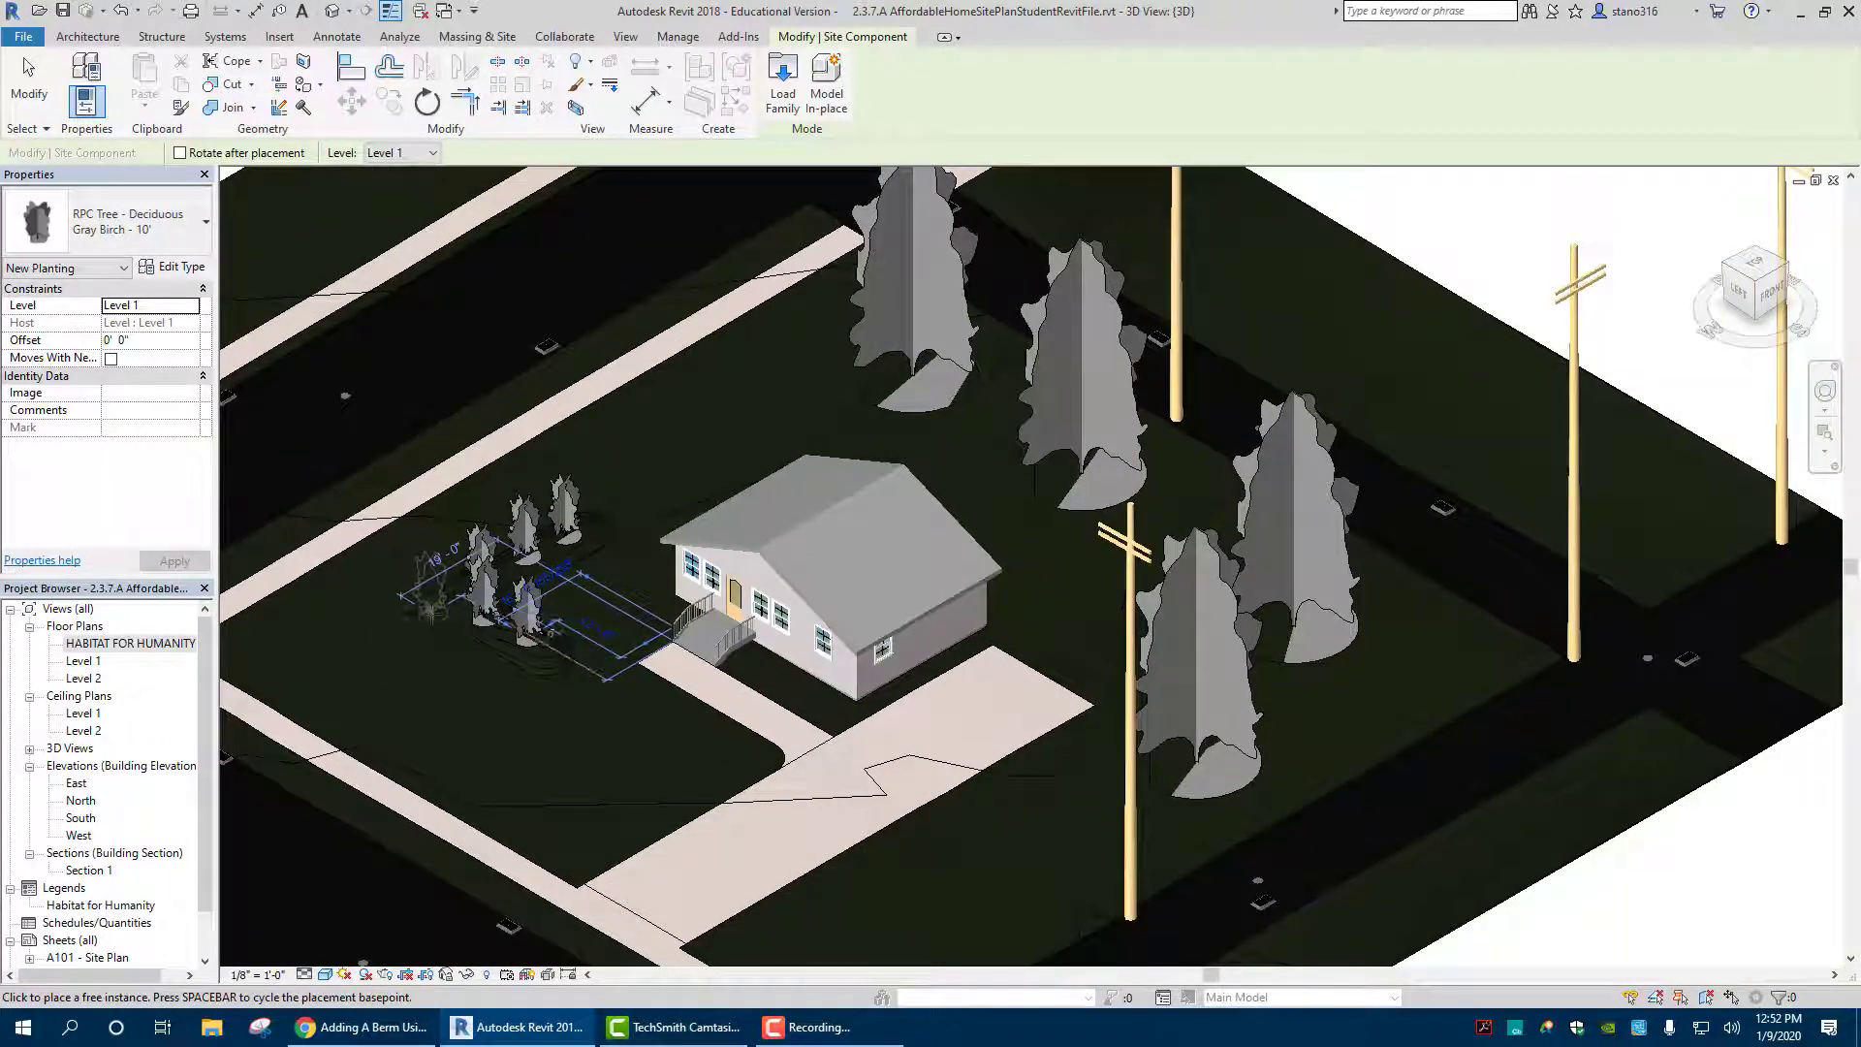
right_click(430, 615)
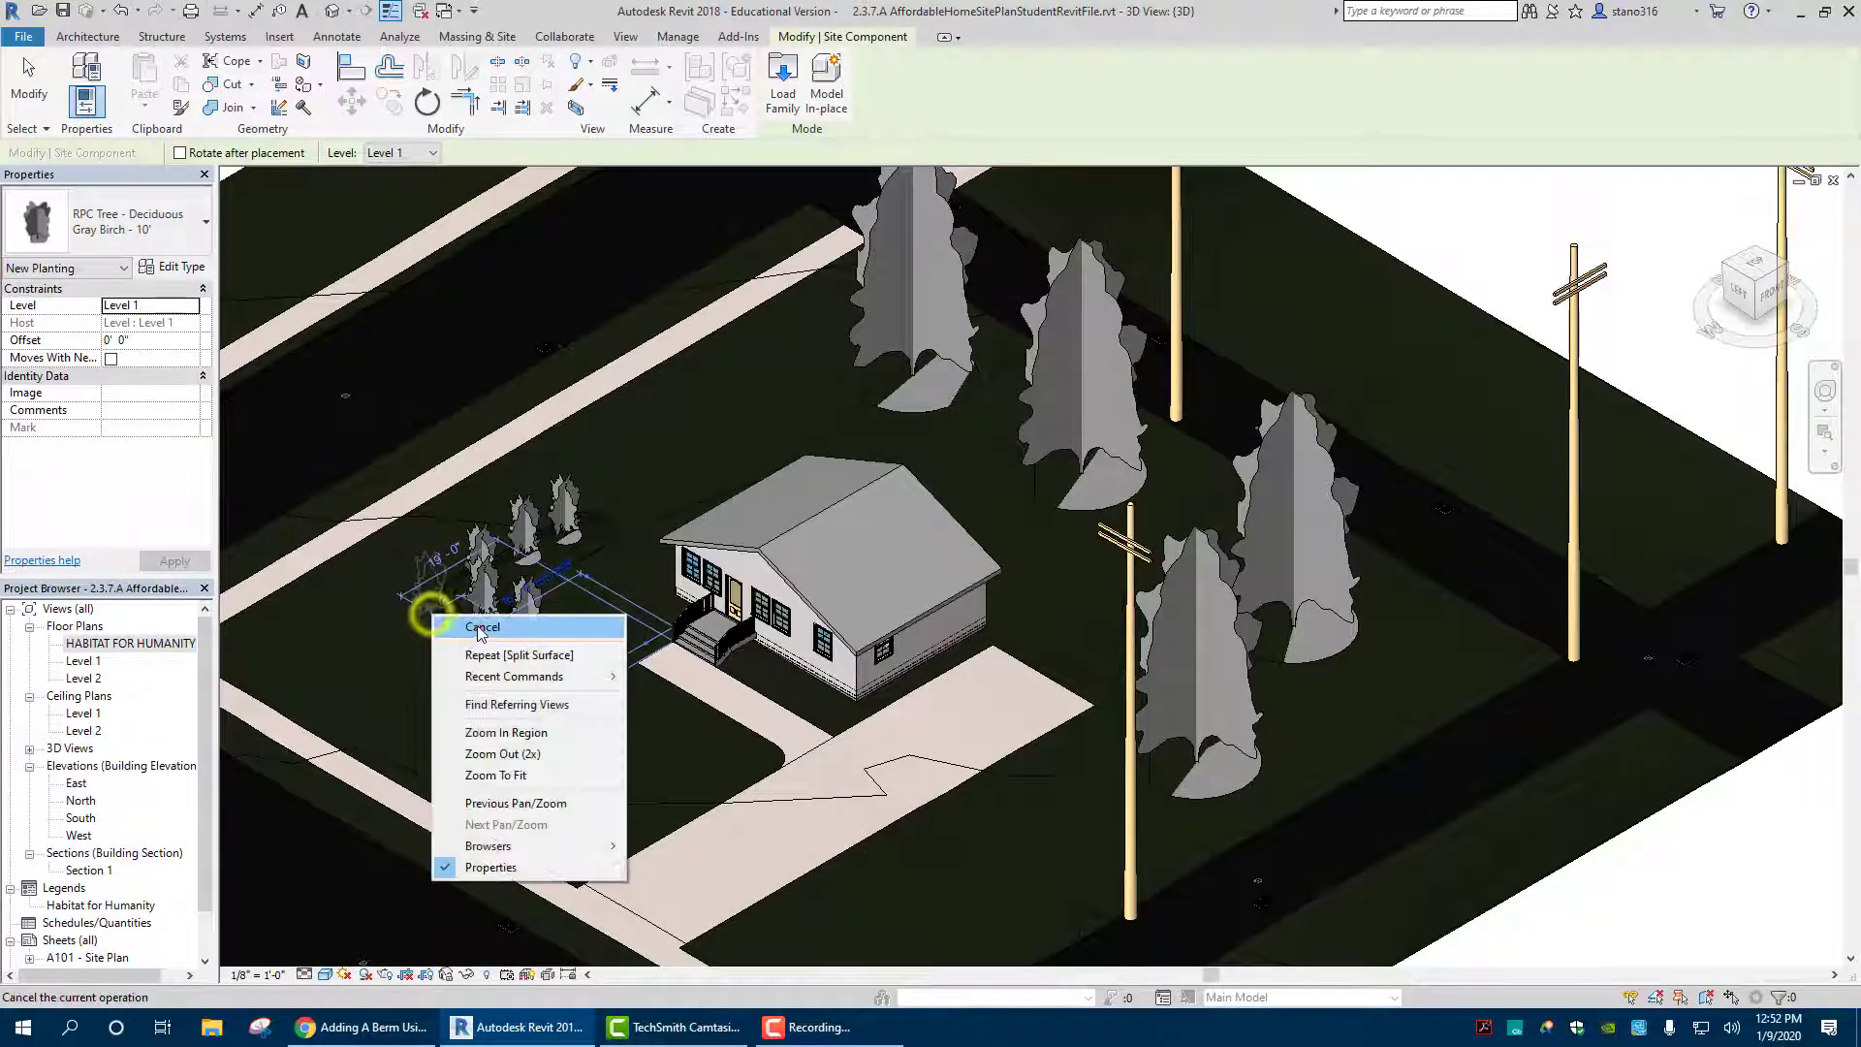
click(479, 630)
right_click(361, 637)
click(402, 657)
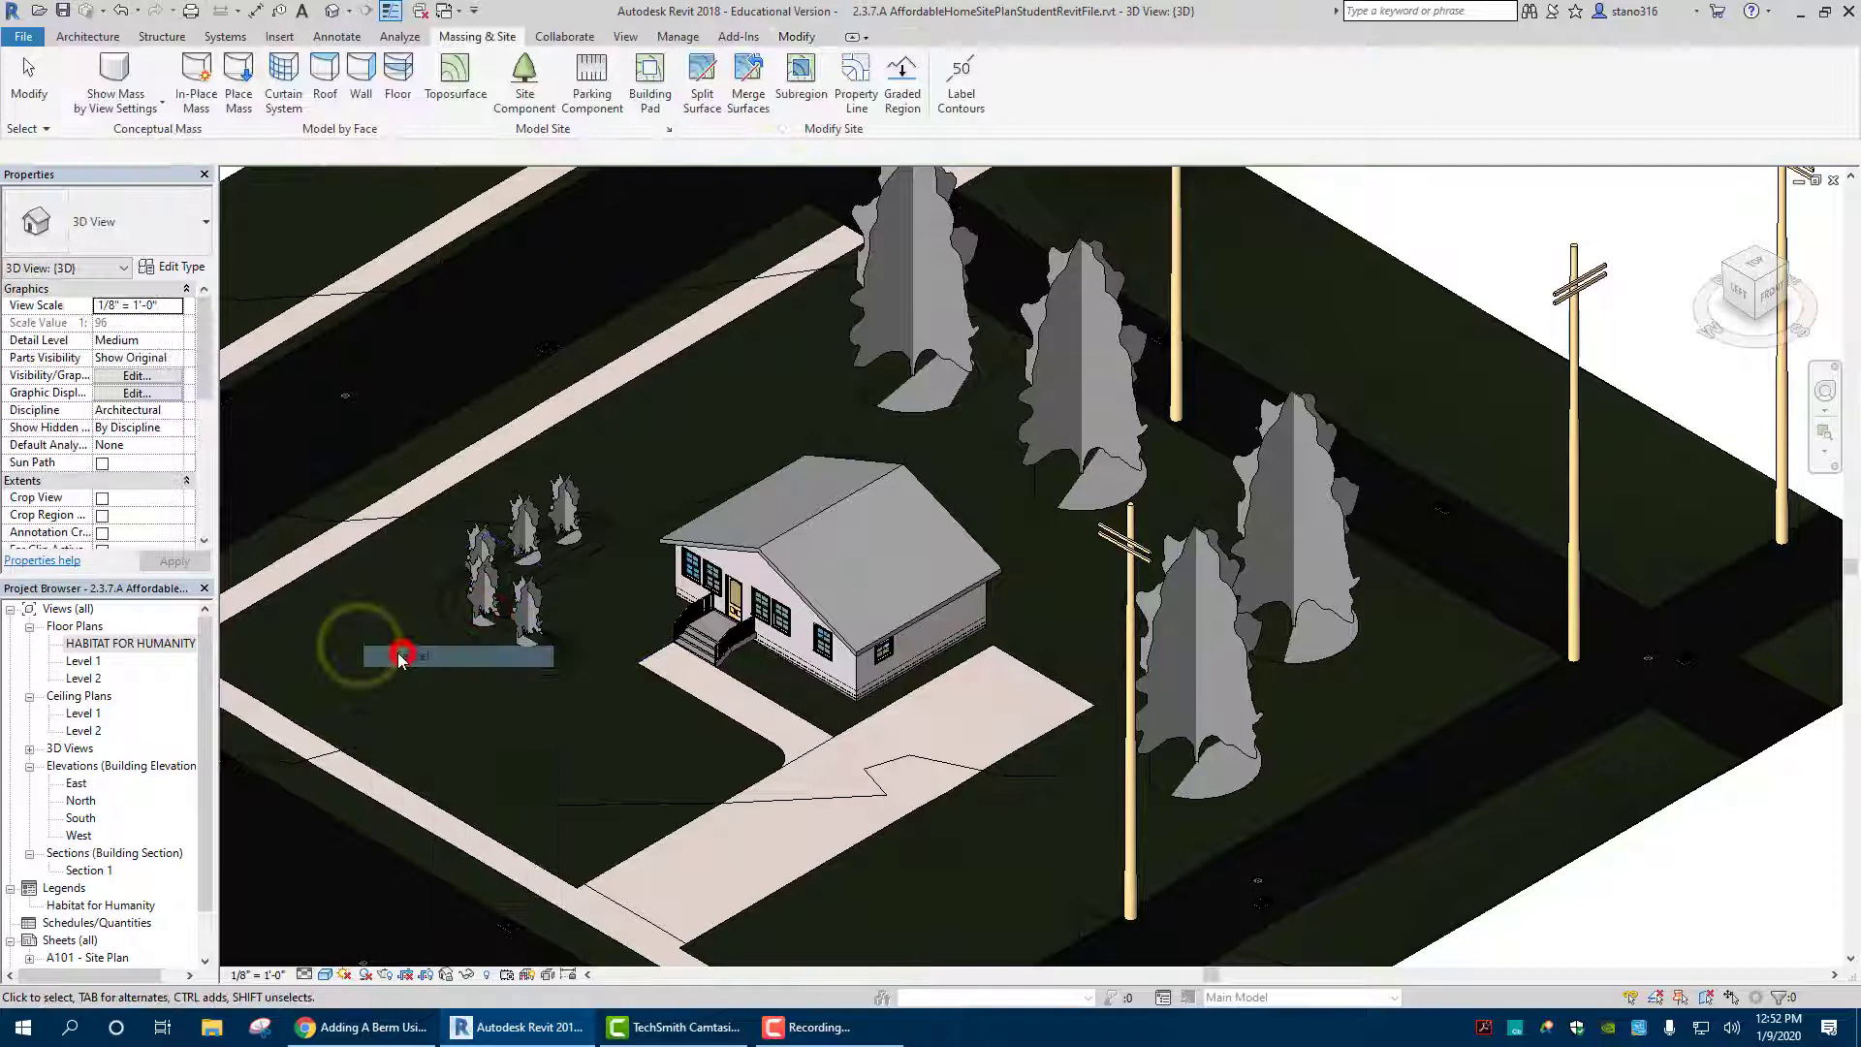
Set the 3D view's visual style to Realistic
click(325, 975)
click(344, 935)
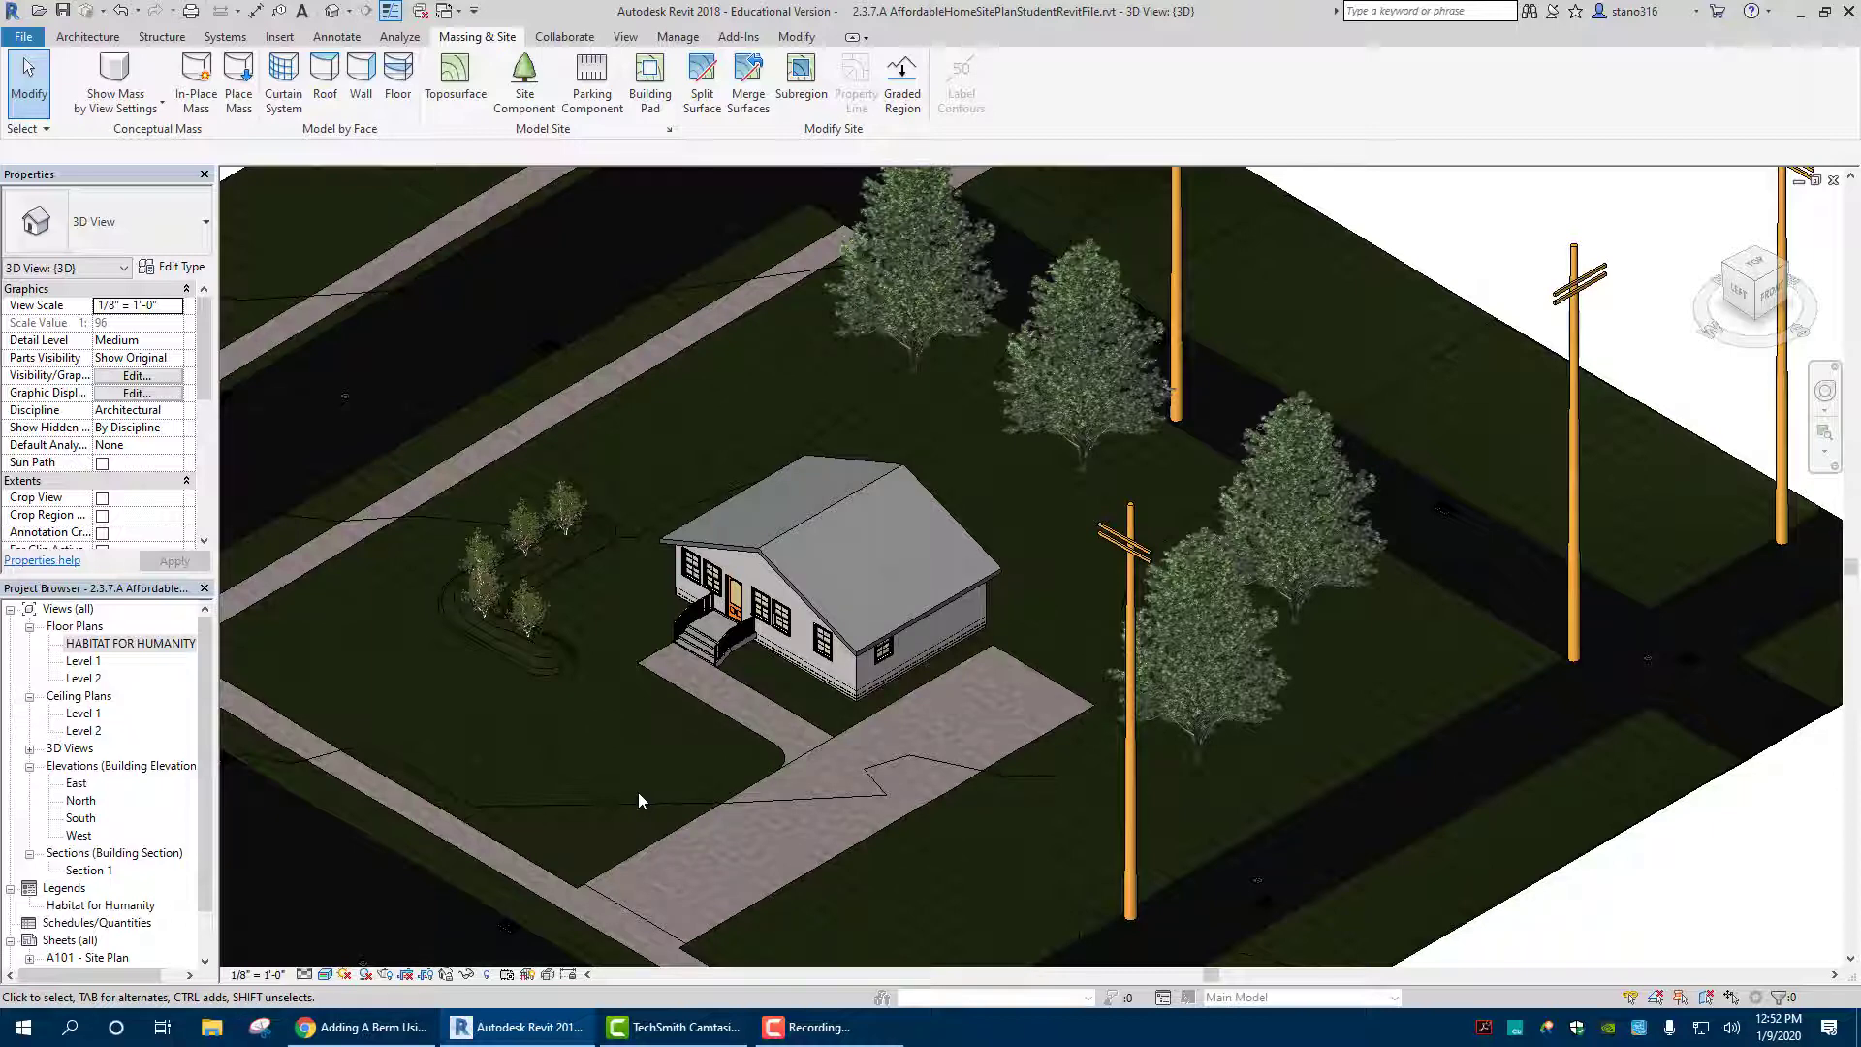
scroll(638, 790, down, 2)
scroll(632, 783, down, 2)
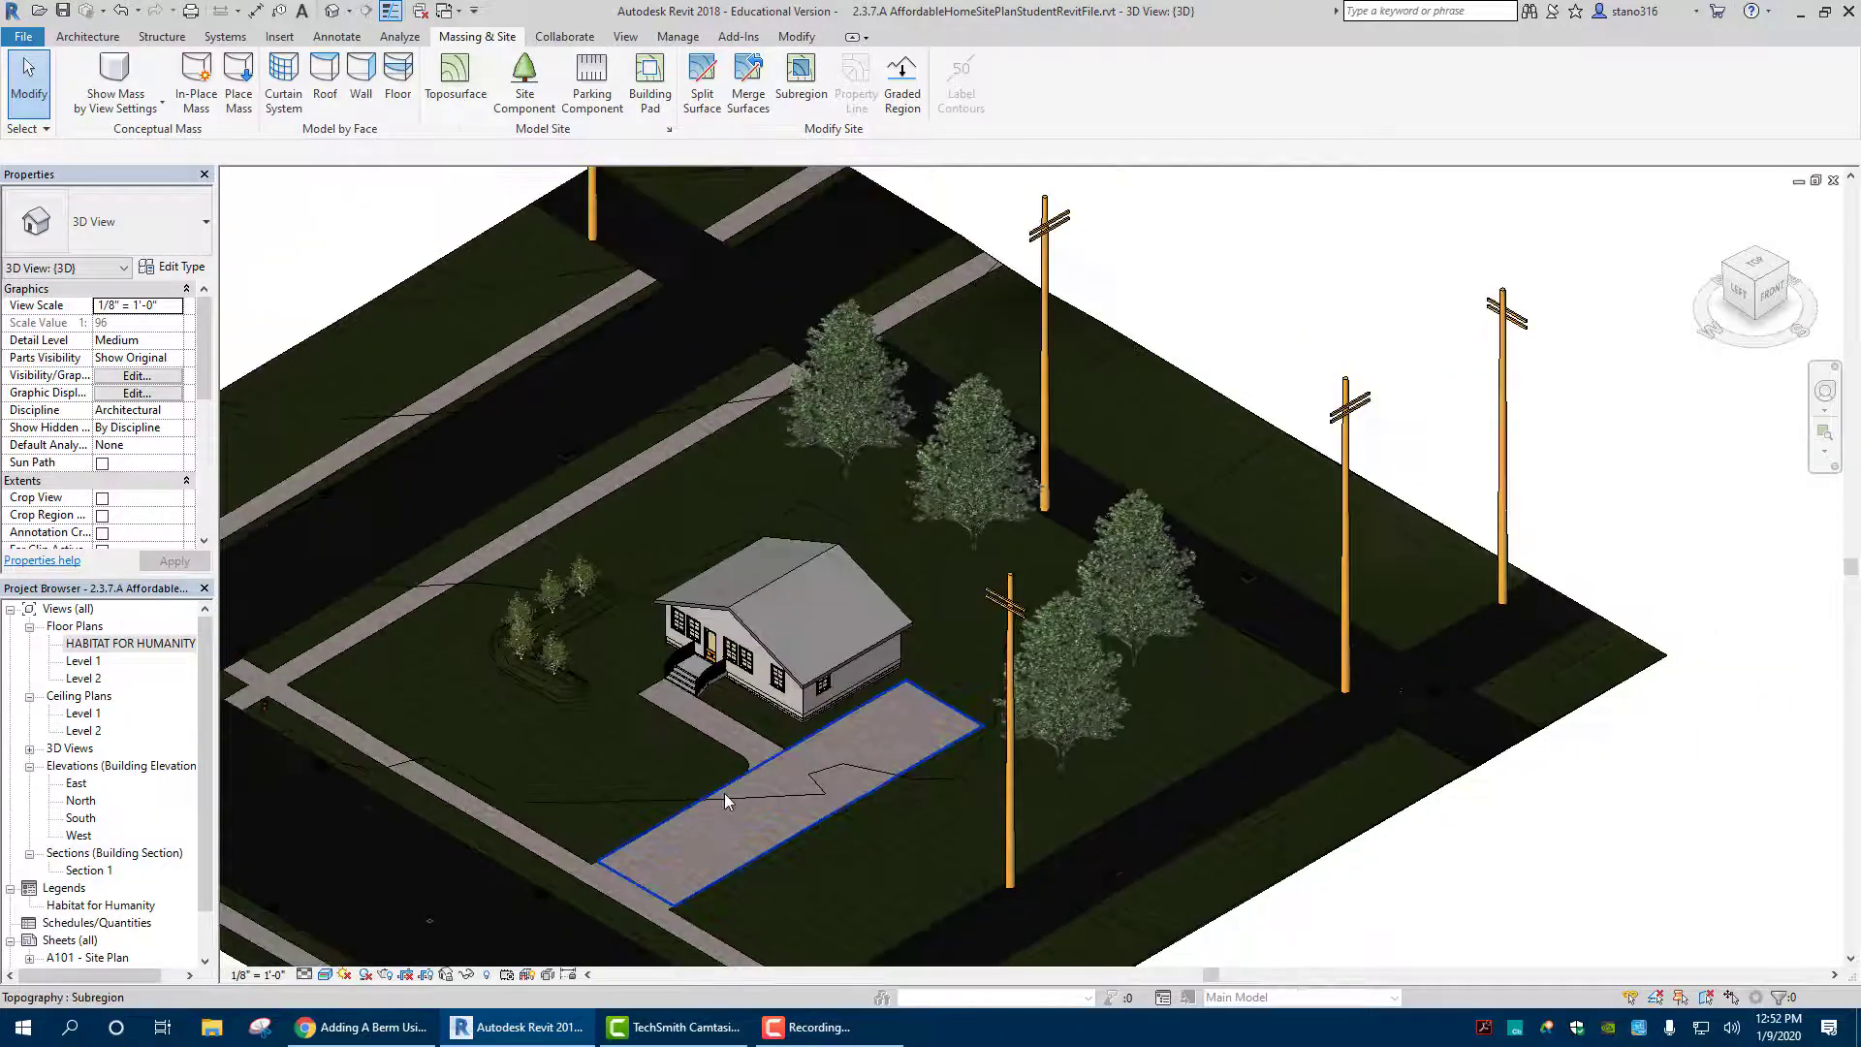
scroll(694, 773, up, 3)
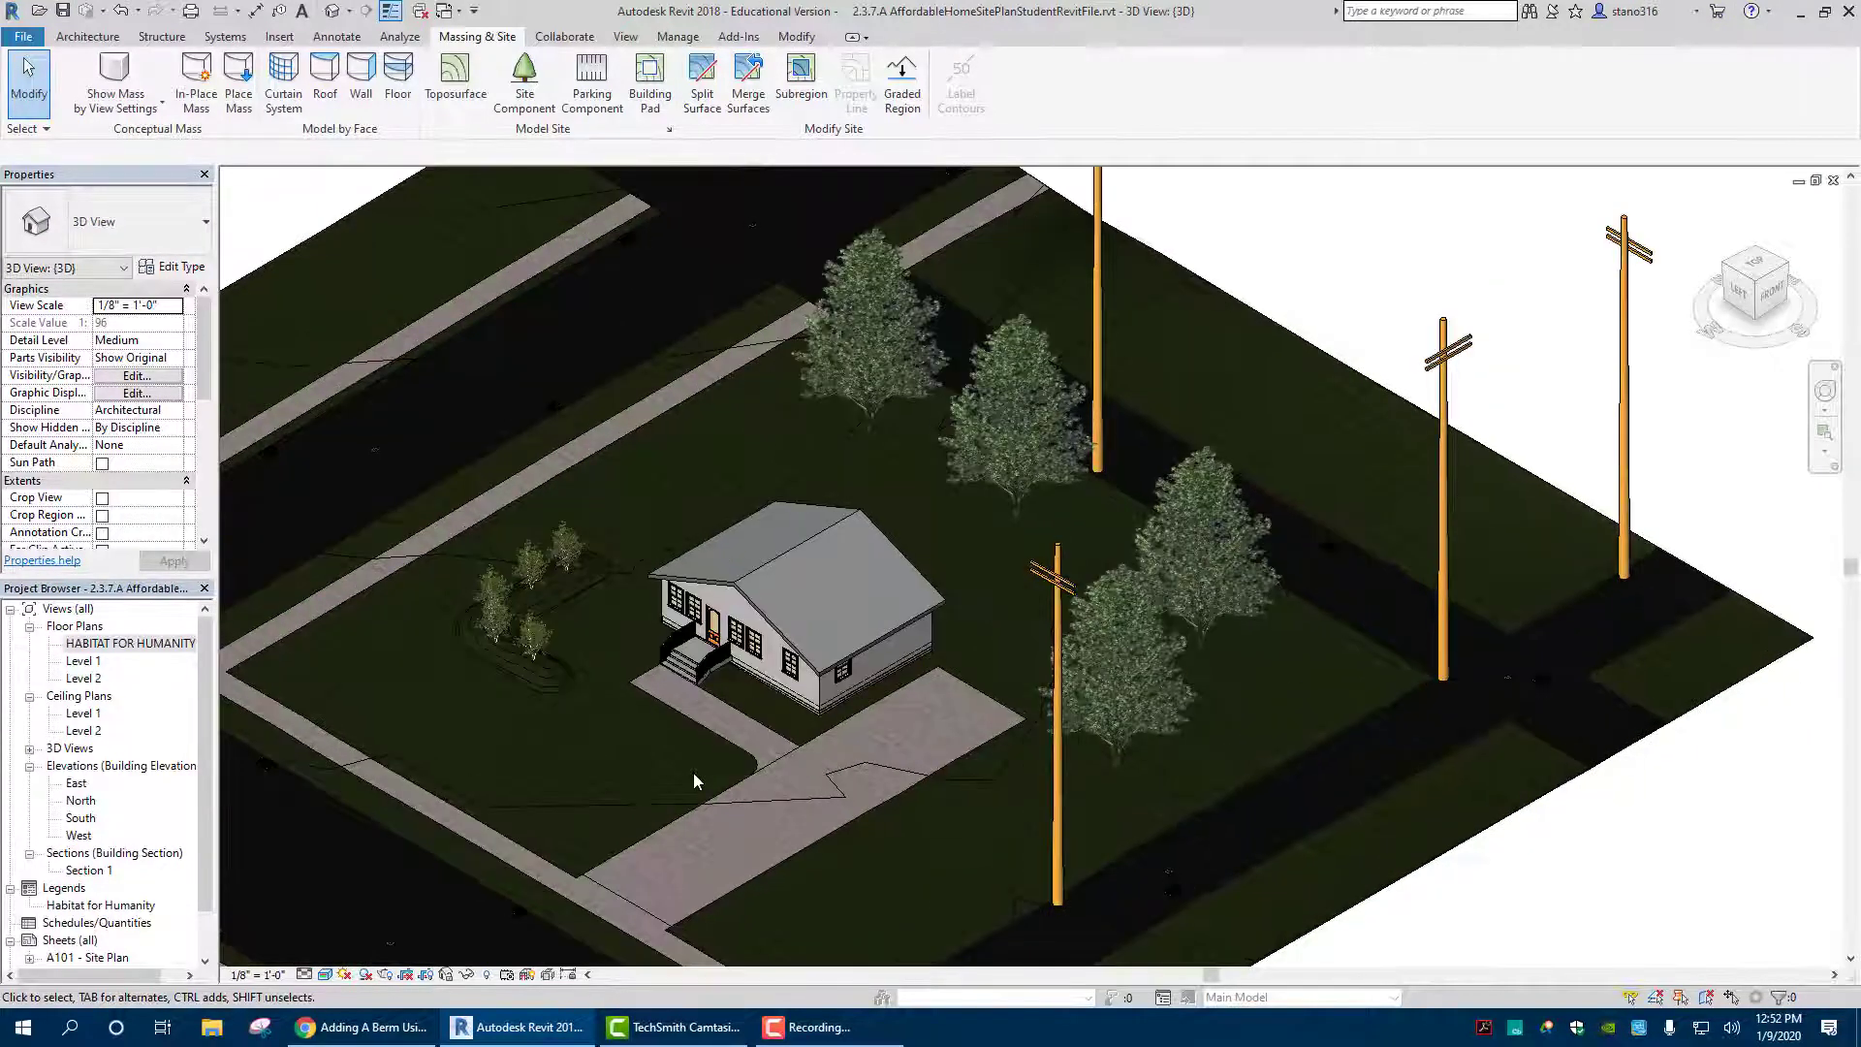